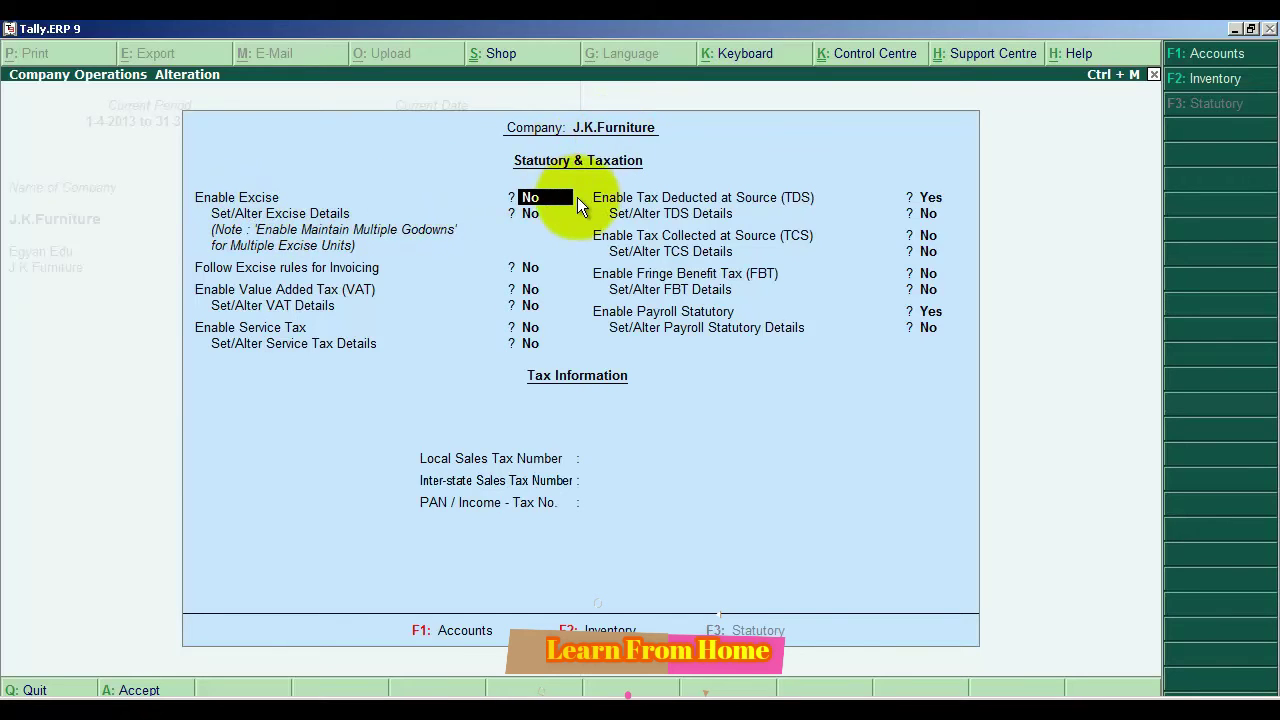
- Enable Excise for the company J.K.Furniture and open its excise details for alteration
type("yes")
key("Return")
type("y")
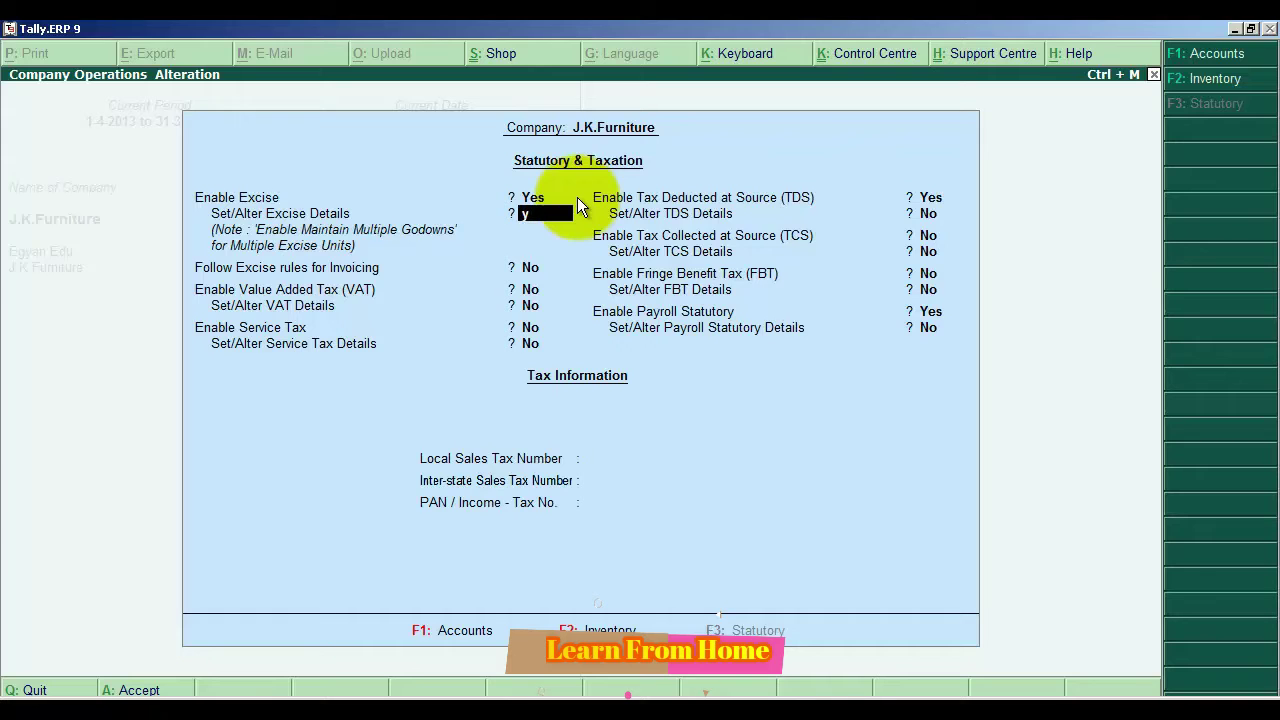
key("Return")
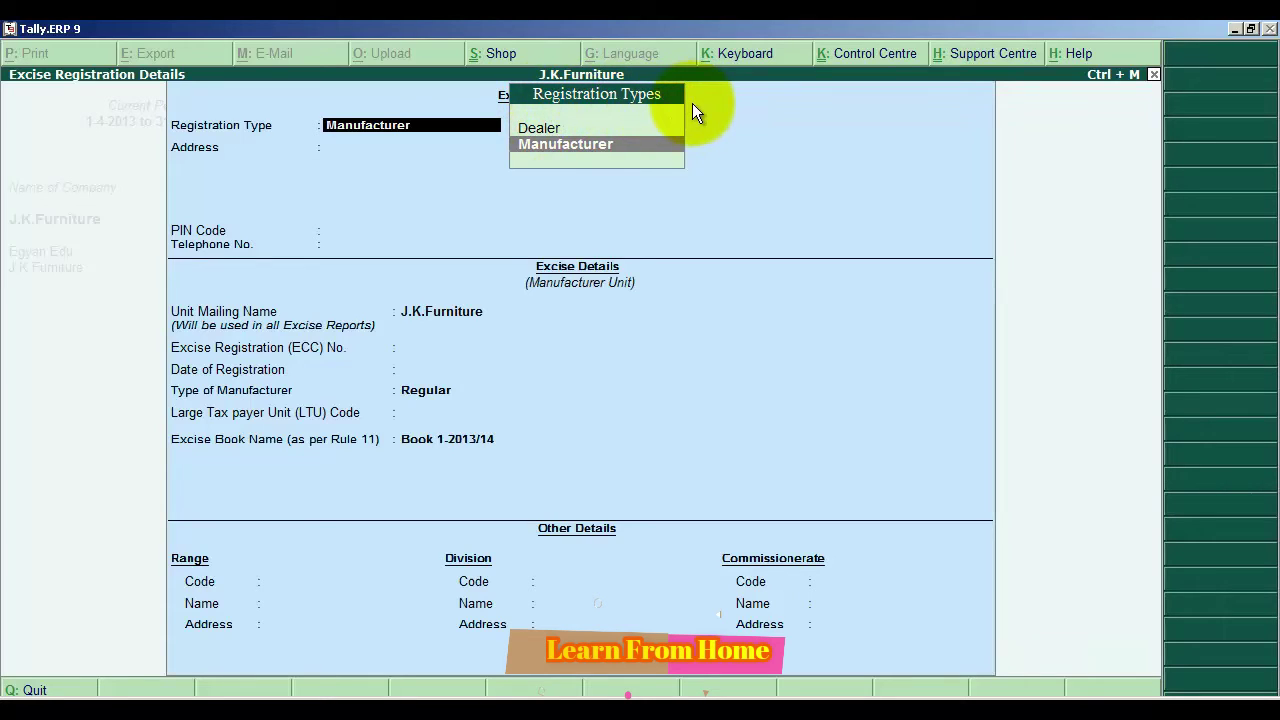
- Choose Manufacturer as the excise registration type, leaving the address, PIN code and telephone number blank
left_click(570, 148)
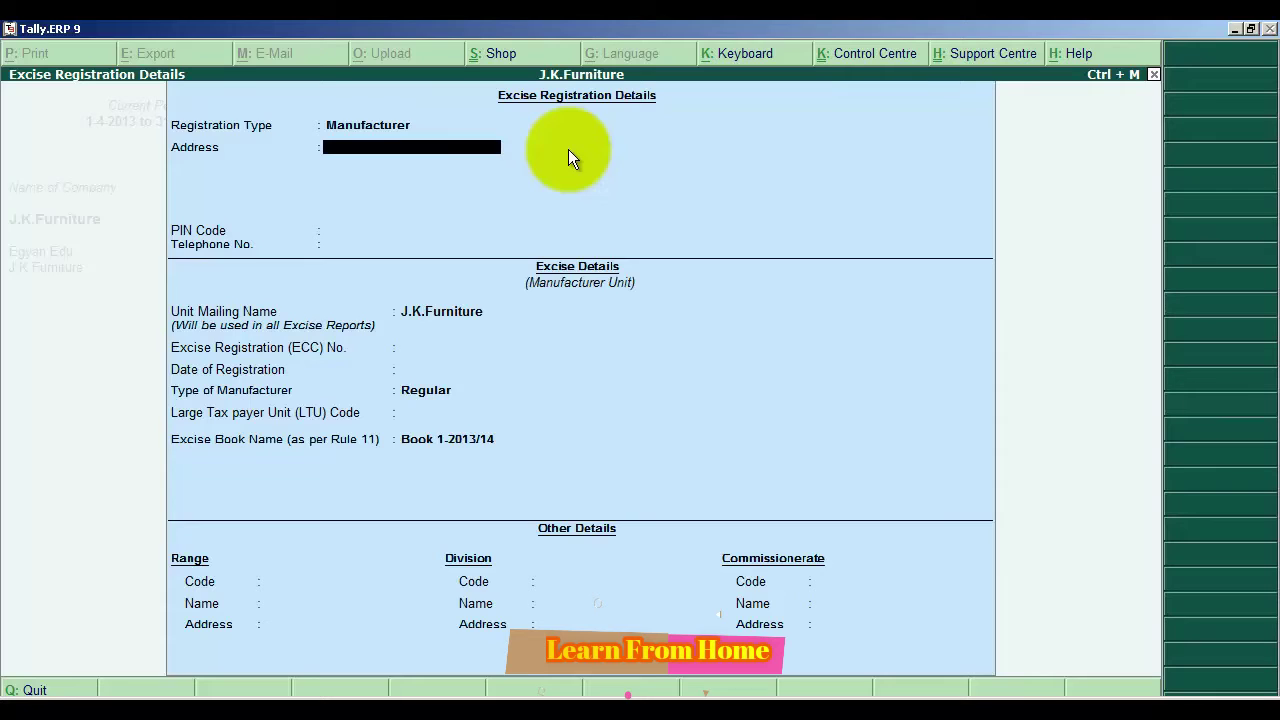
key("Return")
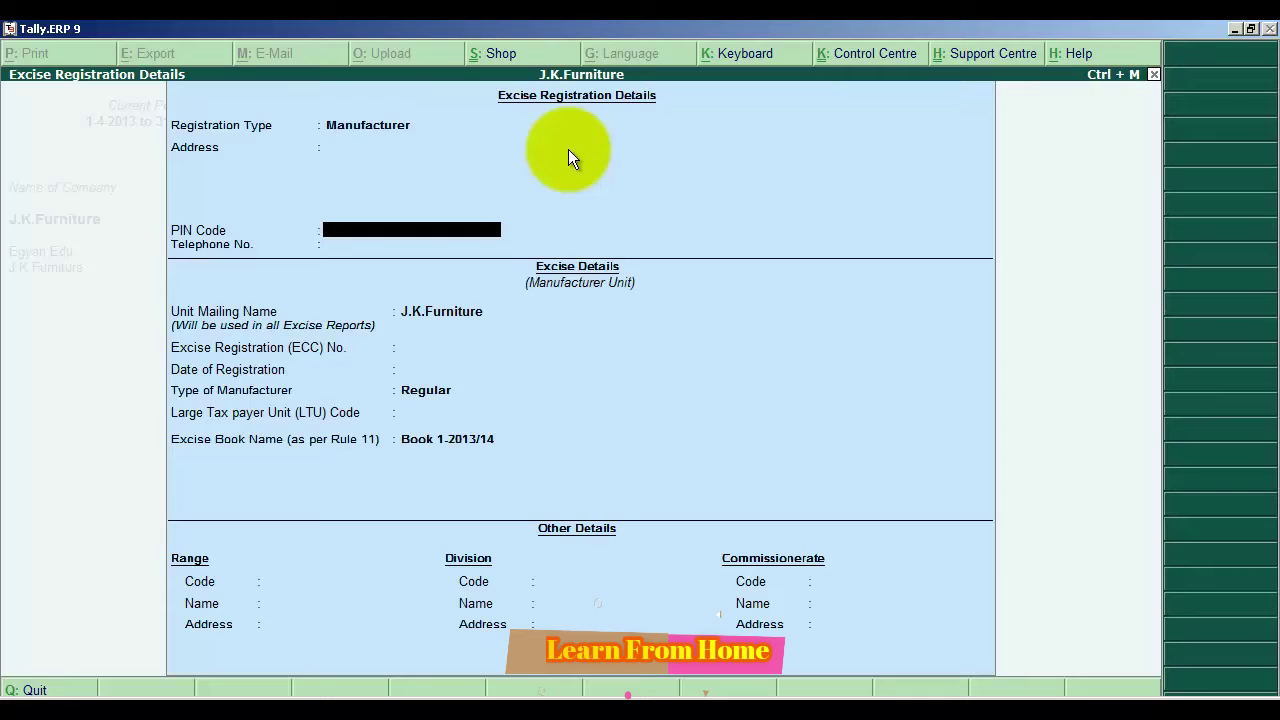
key("Return")
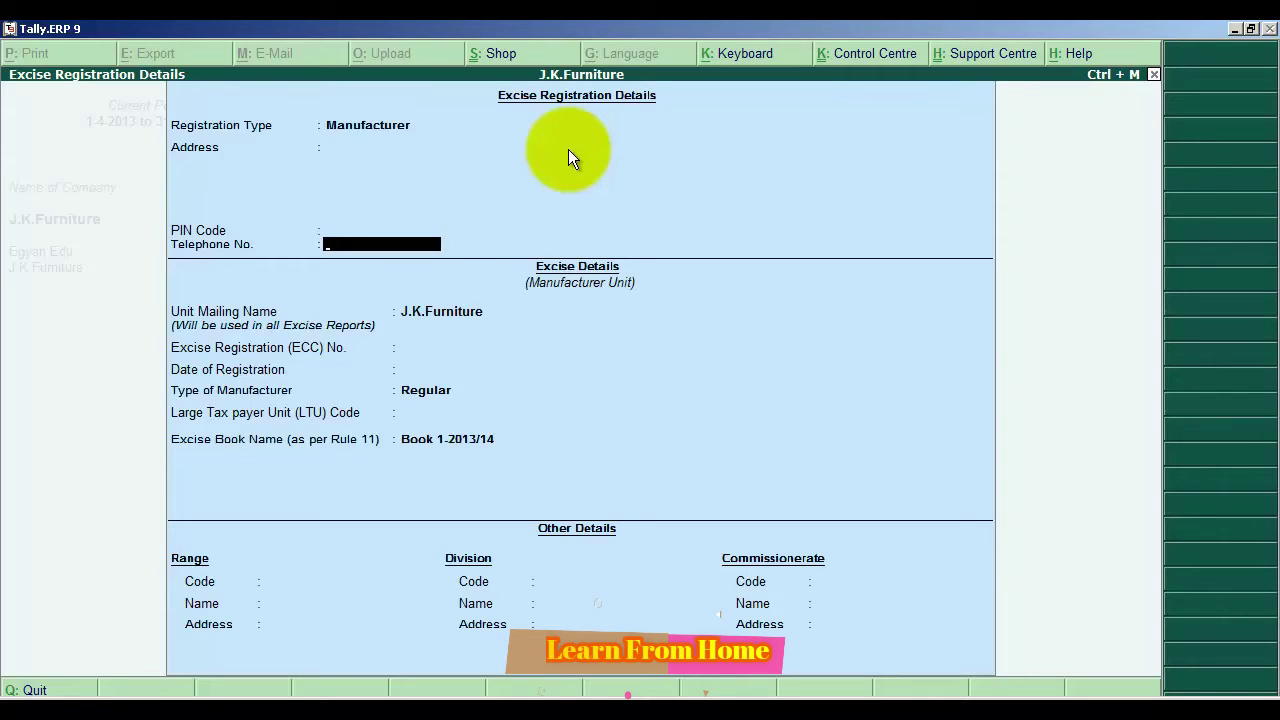
key("Return")
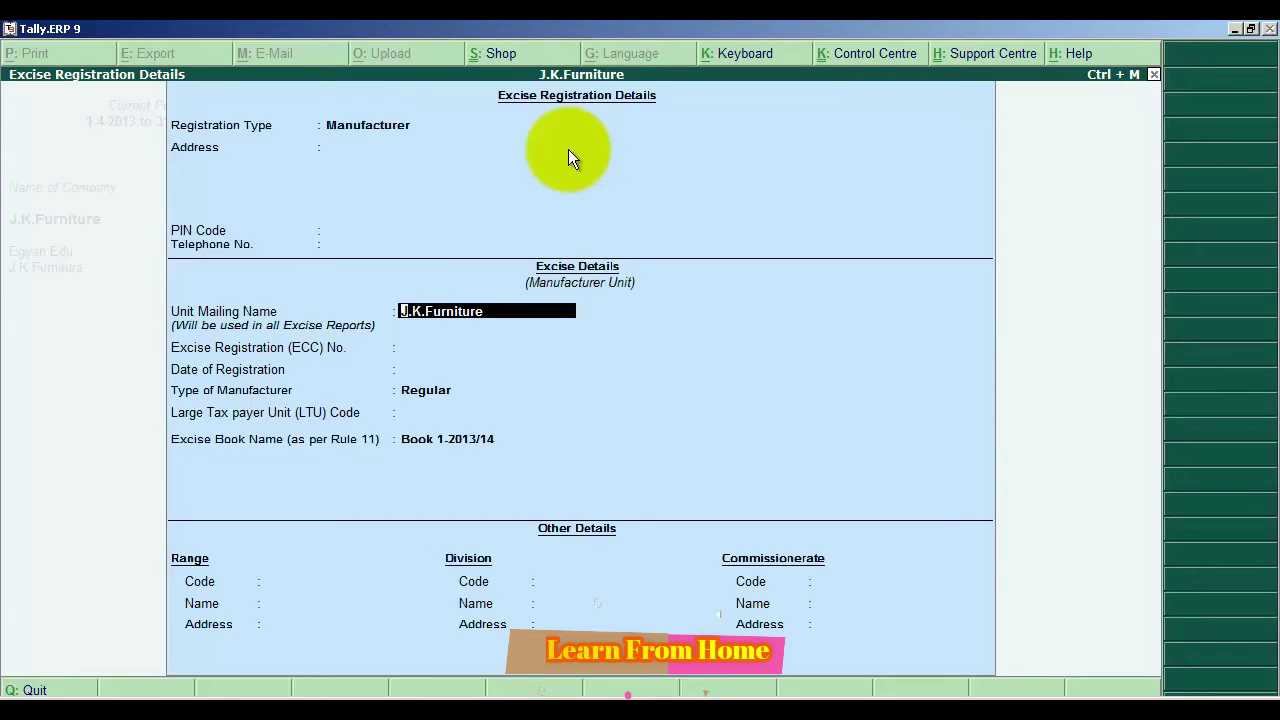
- Keep the unit mailing name and choose Regular as the manufacturer type, leaving the ECC number, registration date and LTU code blank
key("Return")
key("Return")
key("Return")
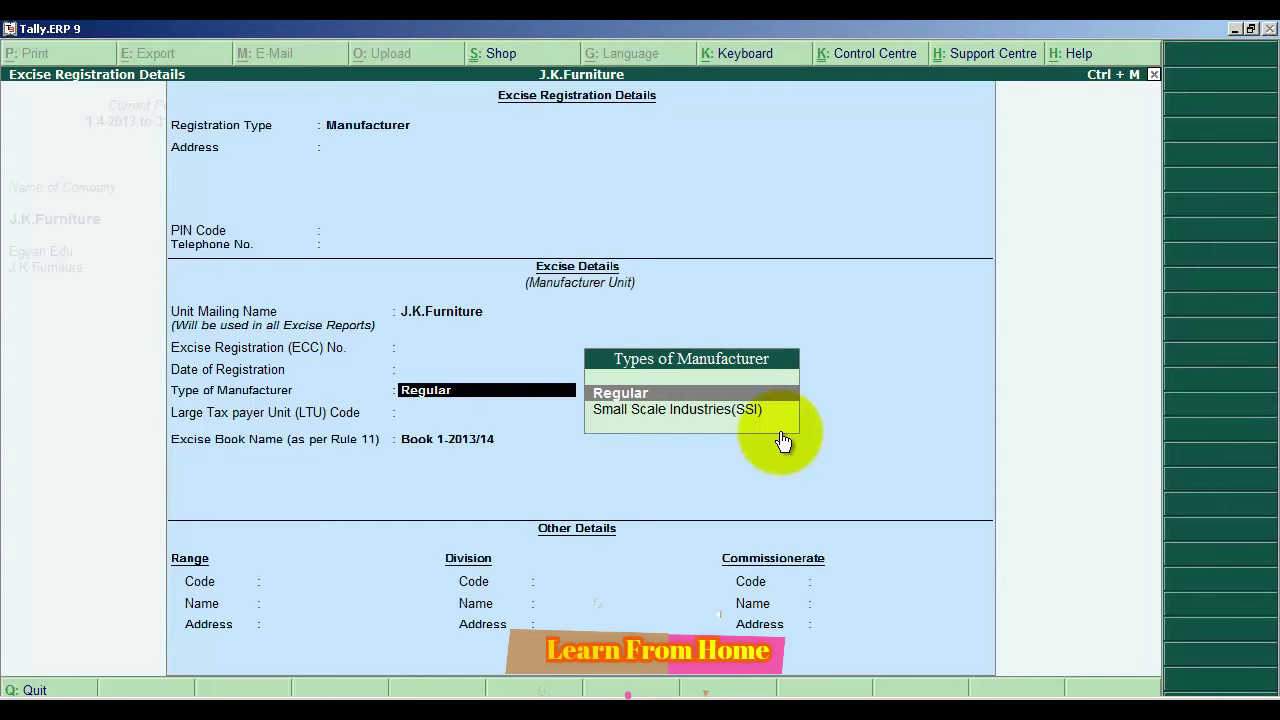
left_click(675, 396)
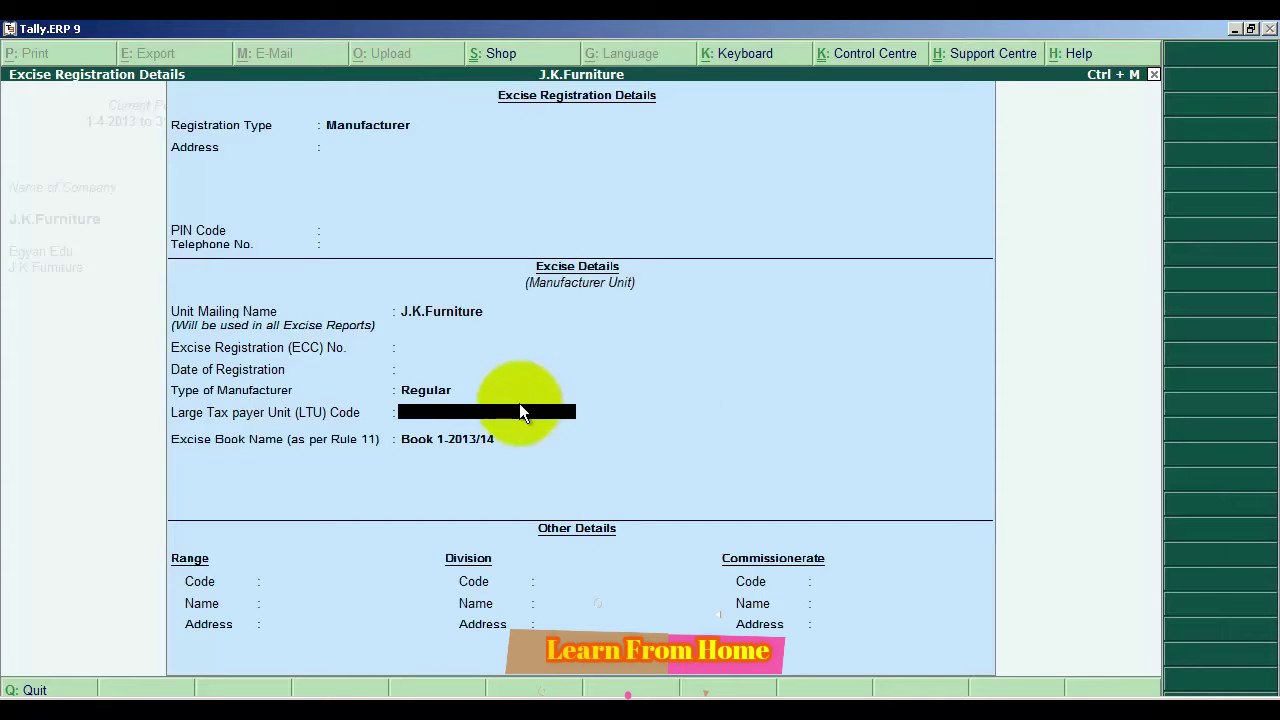
key("Return")
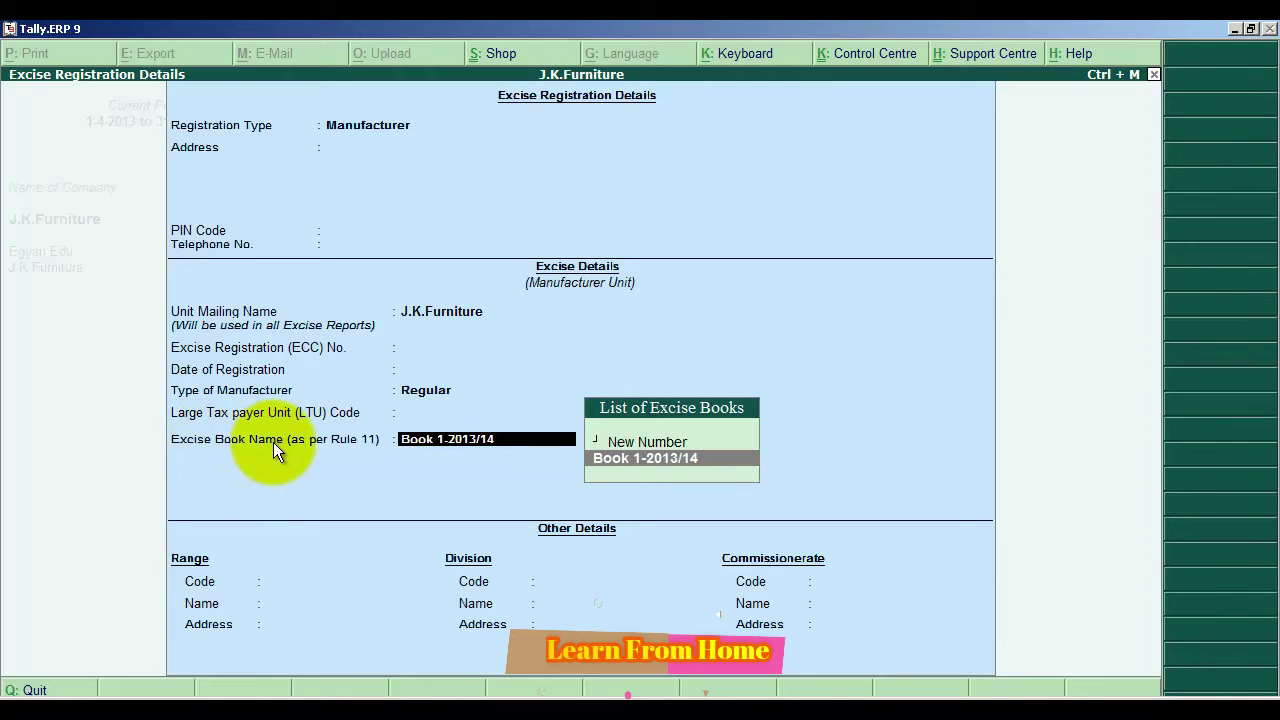
- Create a new serial number for the excise book, named Book 12/2013-14, with duplicates prevented
key("Up")
left_click(668, 441)
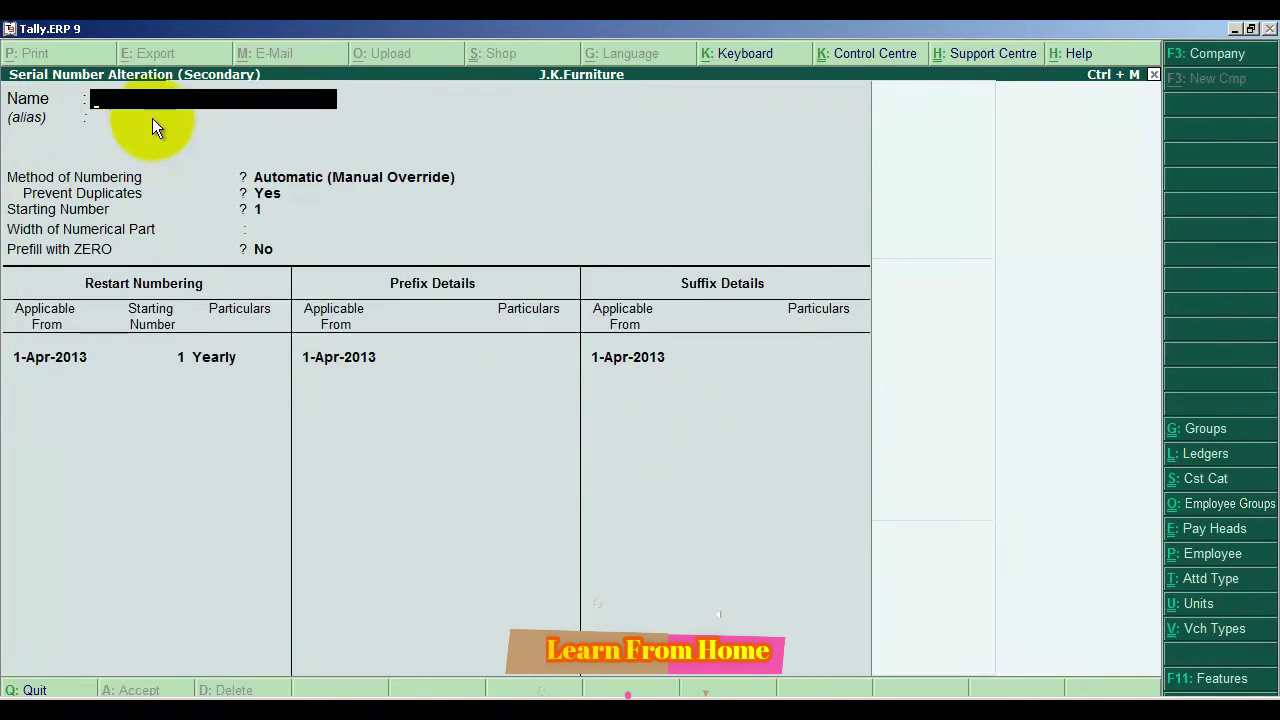
type("Book")
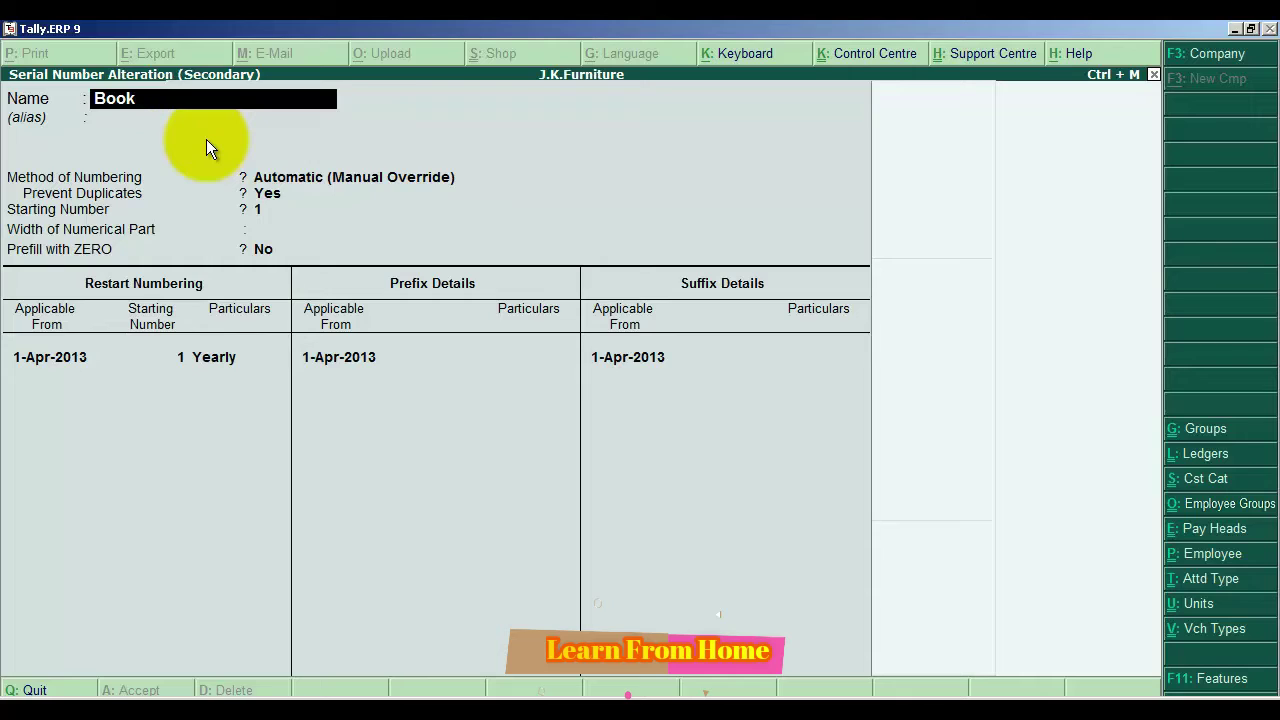
type("12/2013-14")
key("Return")
key("Return")
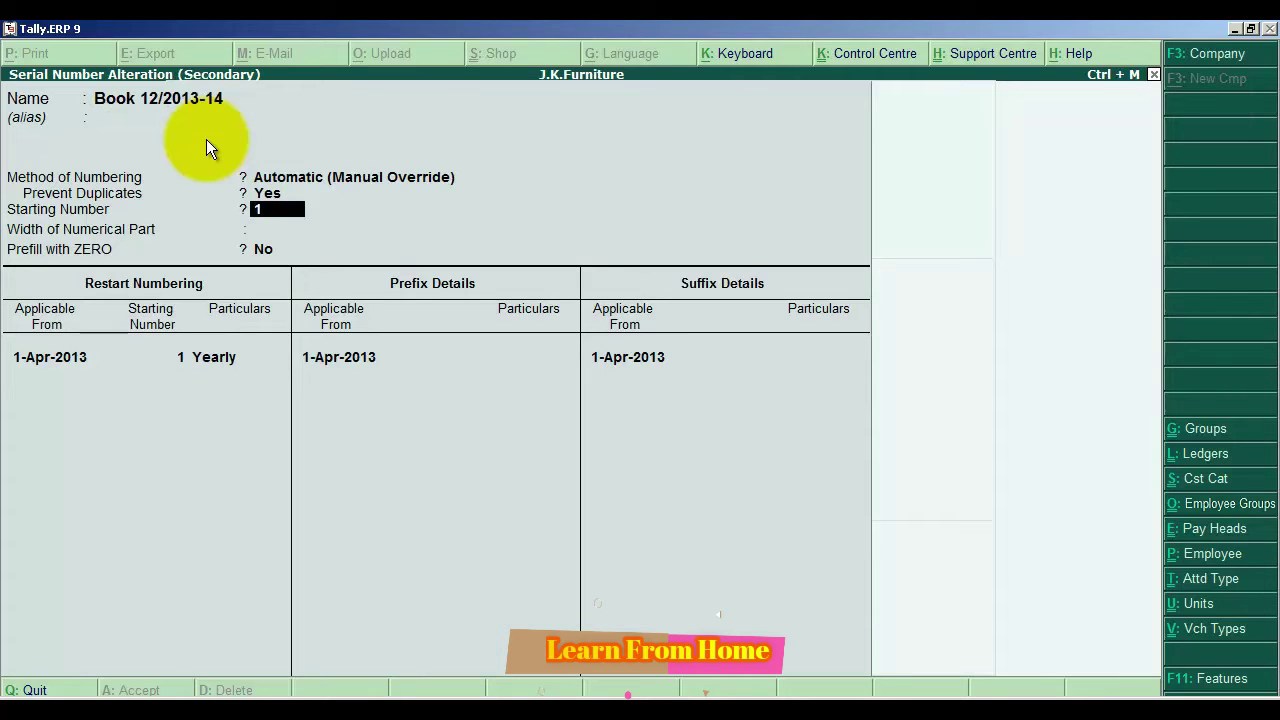
- Keep the starting number 1 without zero prefill and set the numbering to restart yearly from 1-Apr-2013
key("Return")
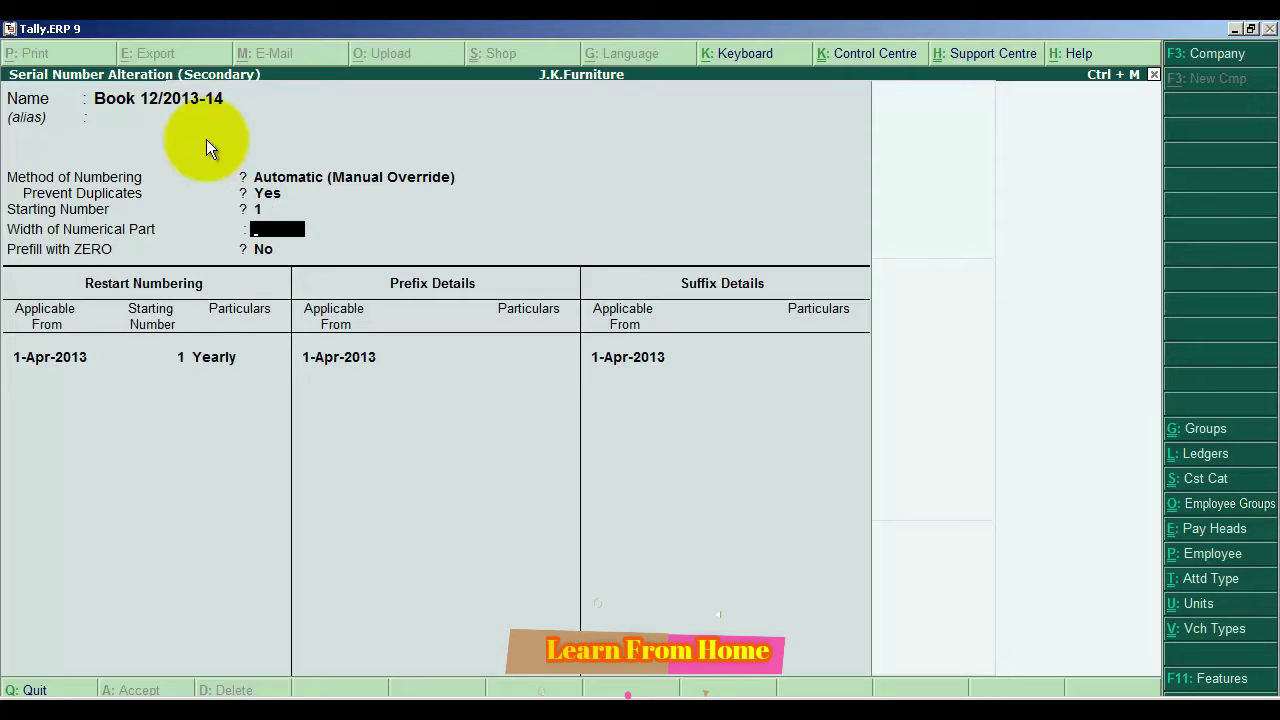
key("Return")
key("Return")
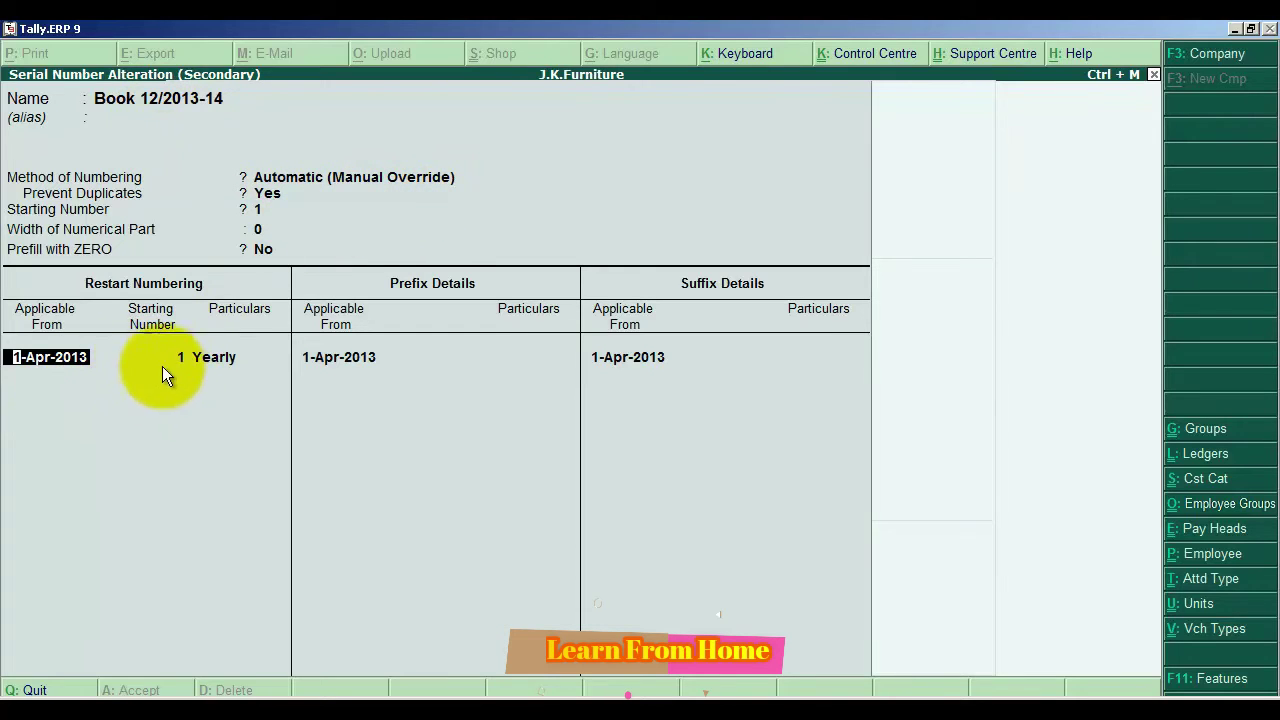
key("Return")
key("Return")
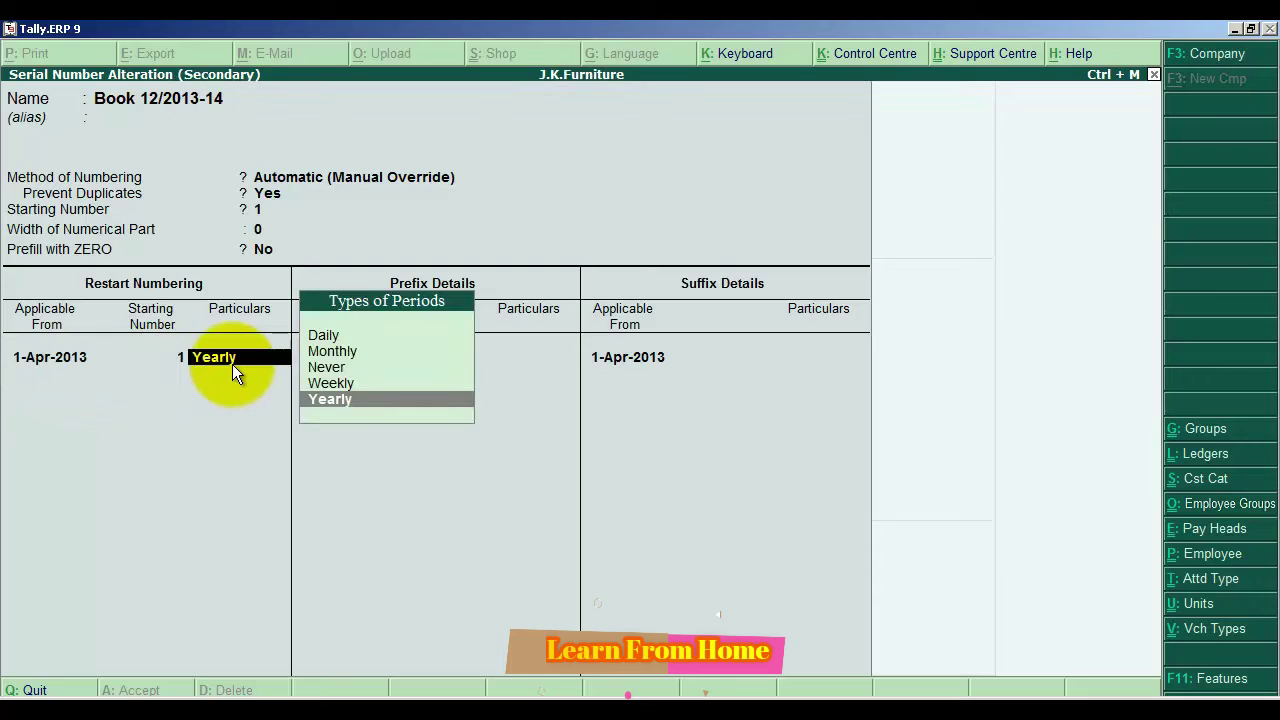
key("Return")
key("Return")
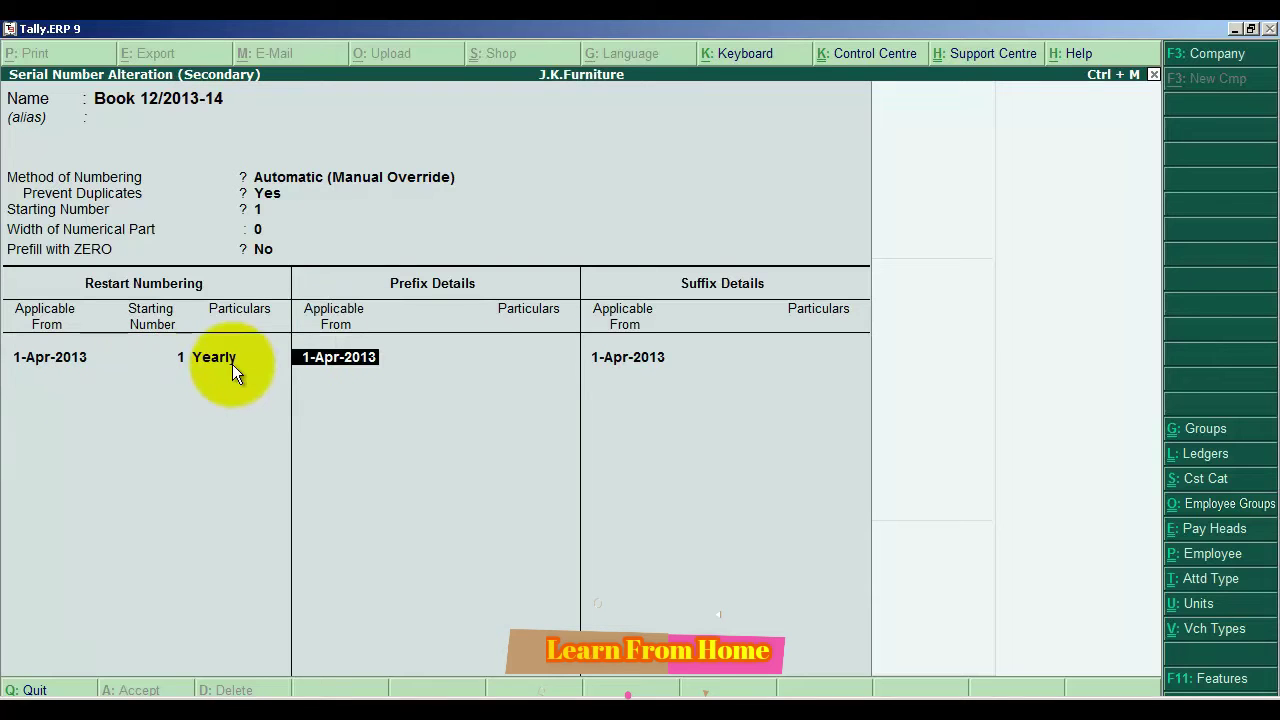
- Leave the prefix and suffix particulars blank and save the excise book's serial number
key("Return")
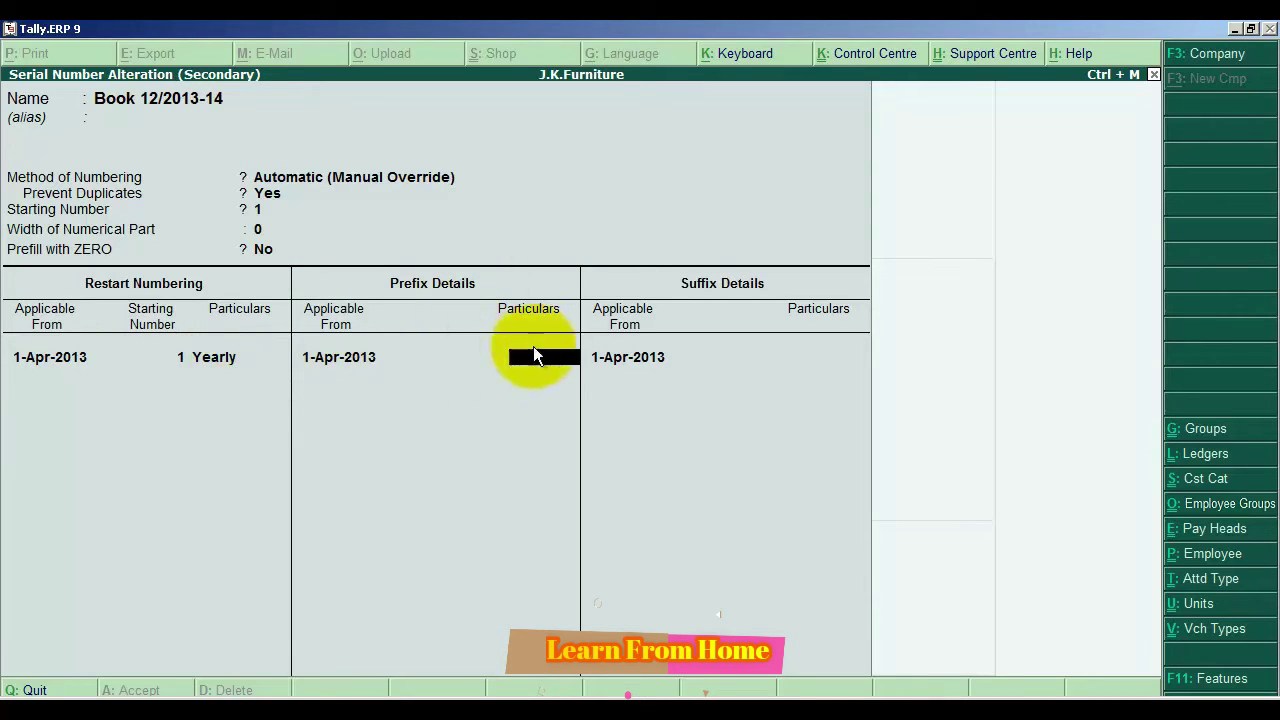
key("Return")
key("Return")
key("Return")
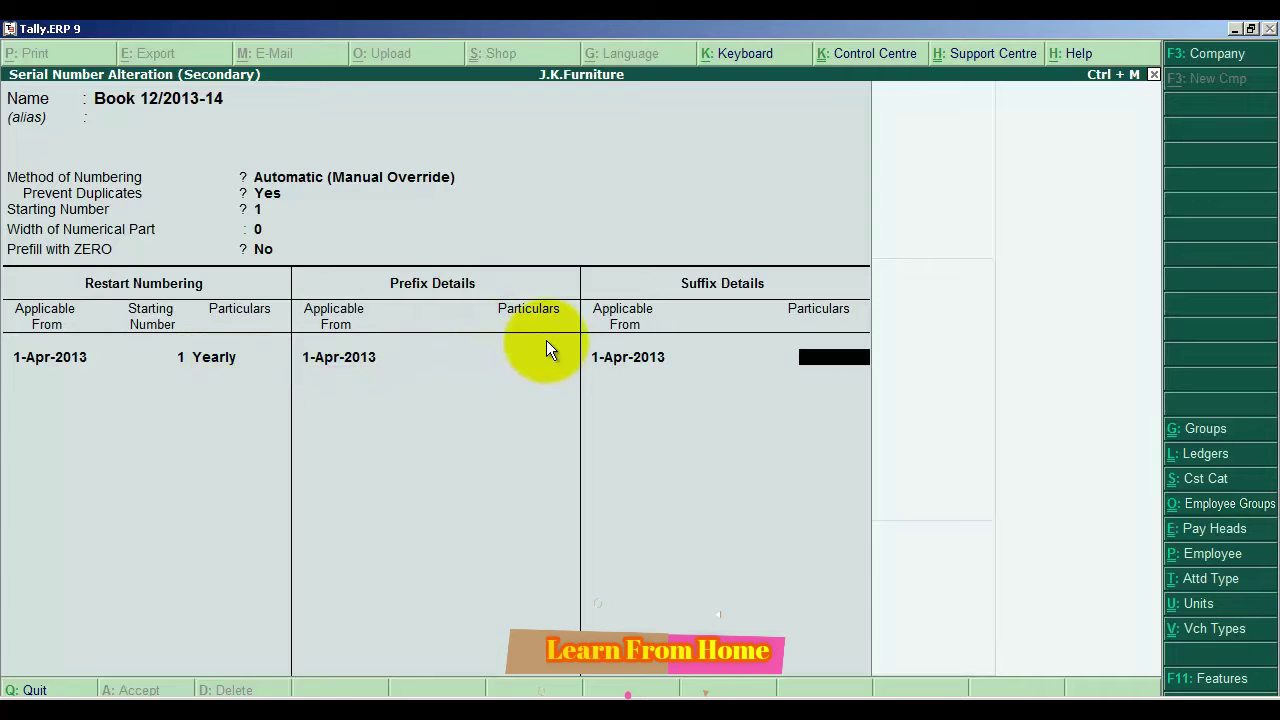
key("Return")
key("Return")
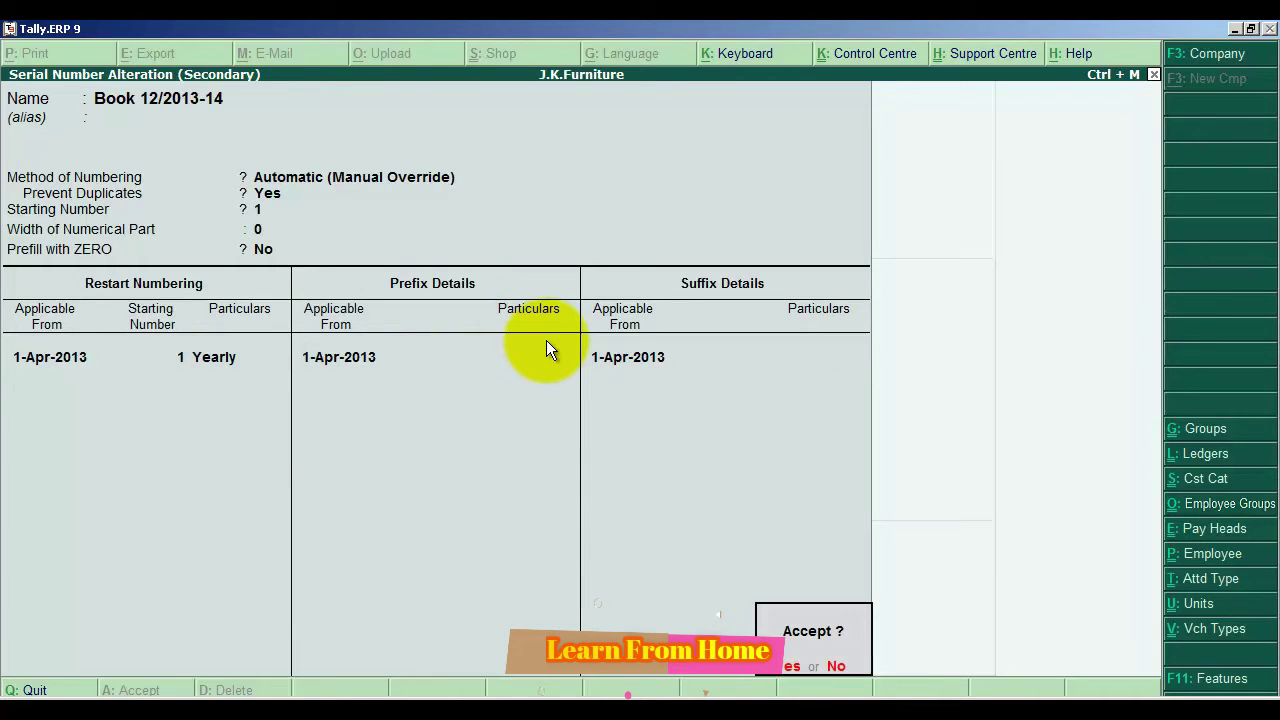
key("Return")
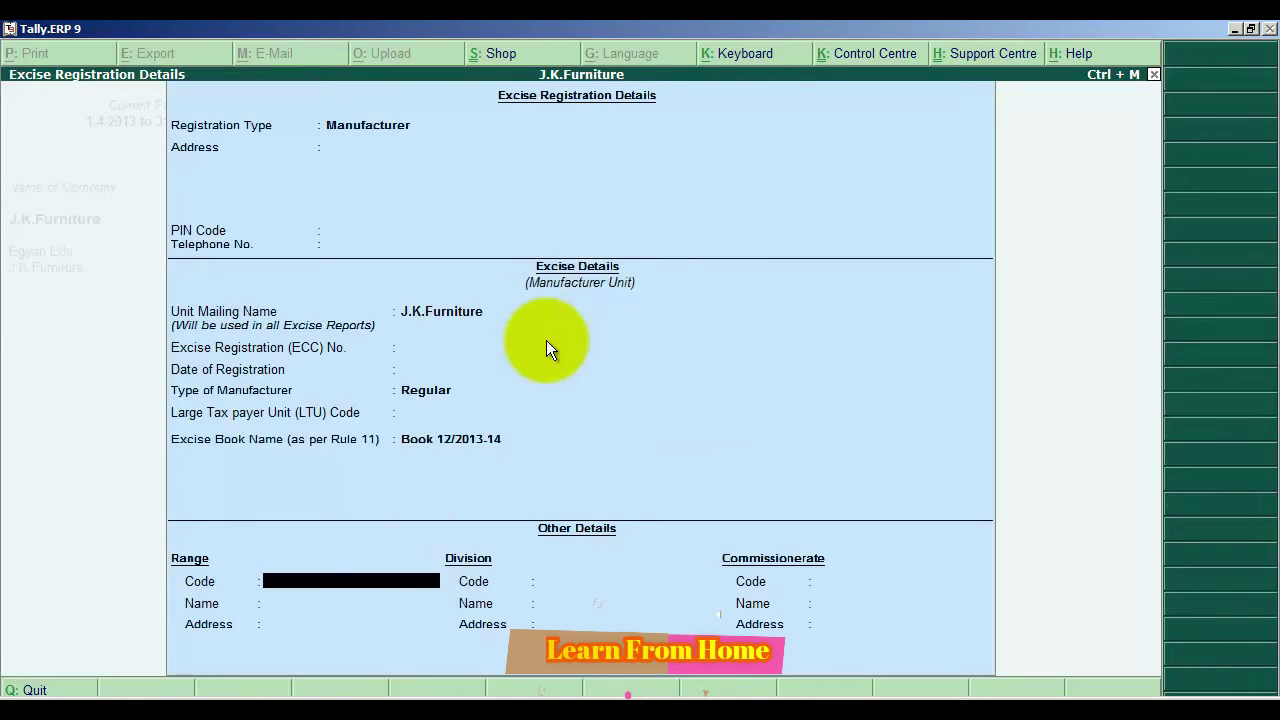
- Leave the Range, Division and Commissionerate details blank and accept the excise registration details
key("Return")
key("Return")
key("Return")
key("Return")
key("Return")
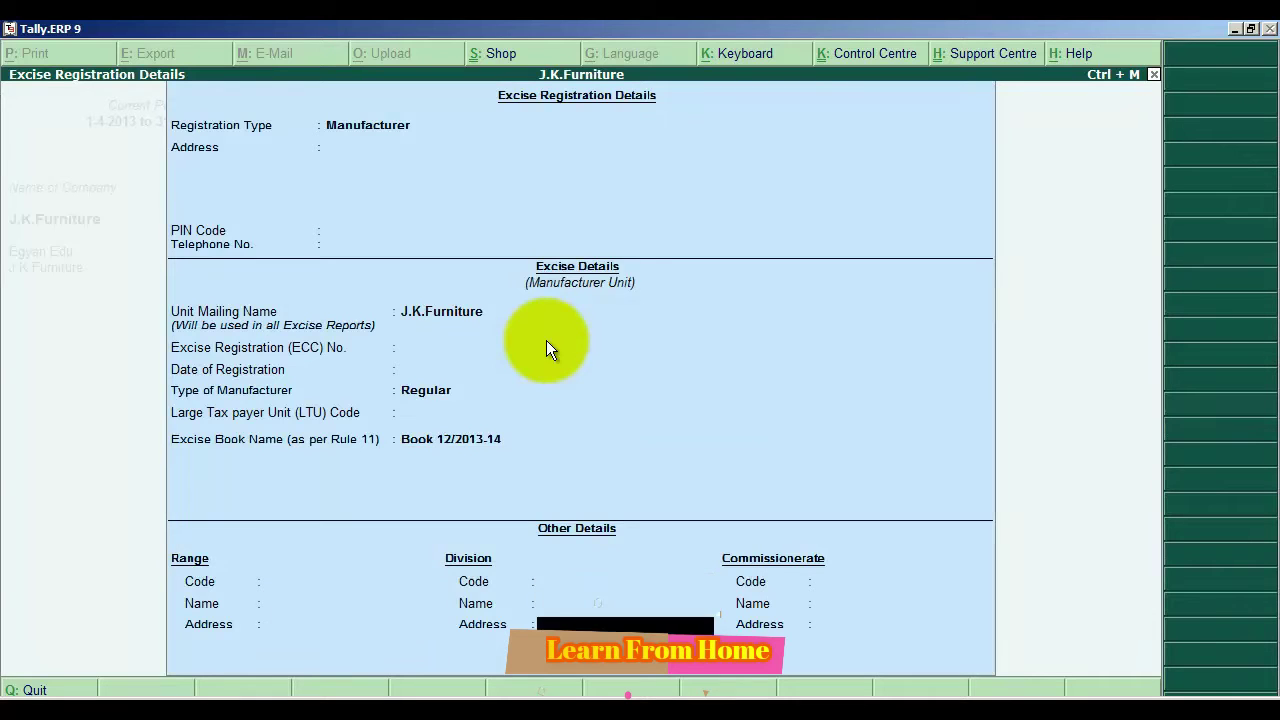
key("Return")
key("Return")
key("Return")
key("Return")
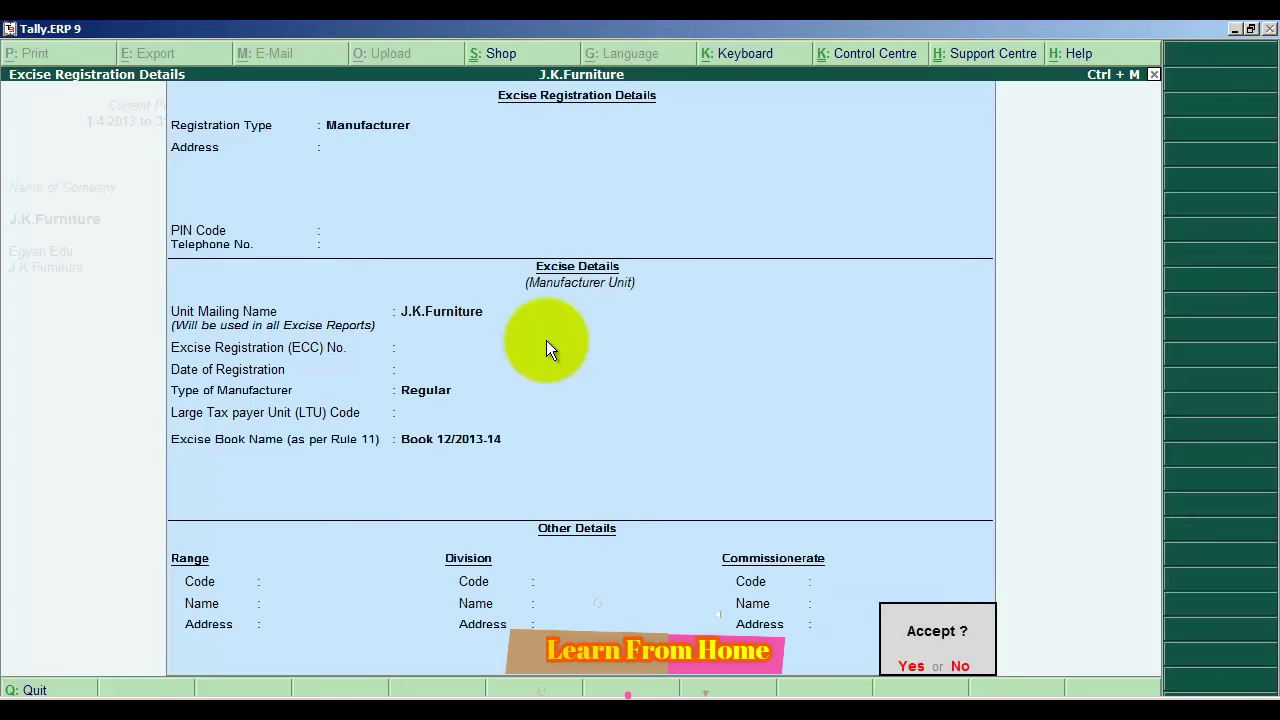
key("Return")
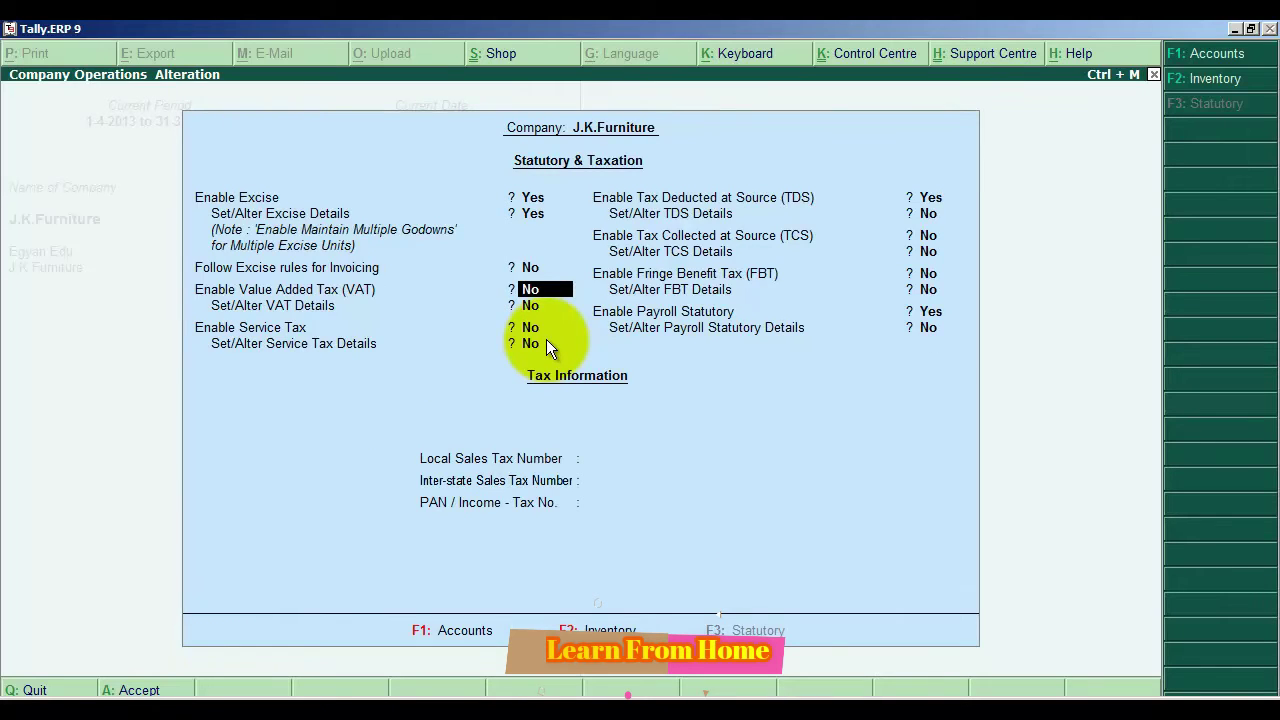
- Enable Value Added Tax (VAT) for the company and open its VAT details for alteration
type("yes")
key("Return")
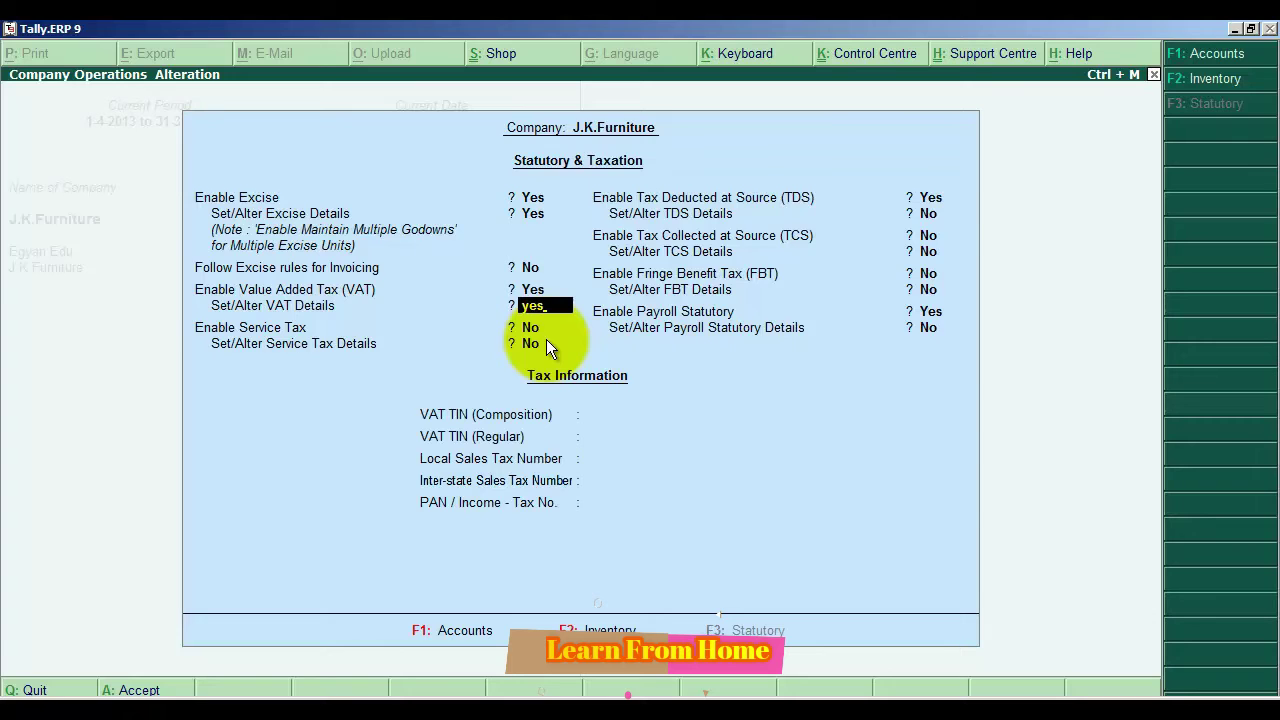
key("Return")
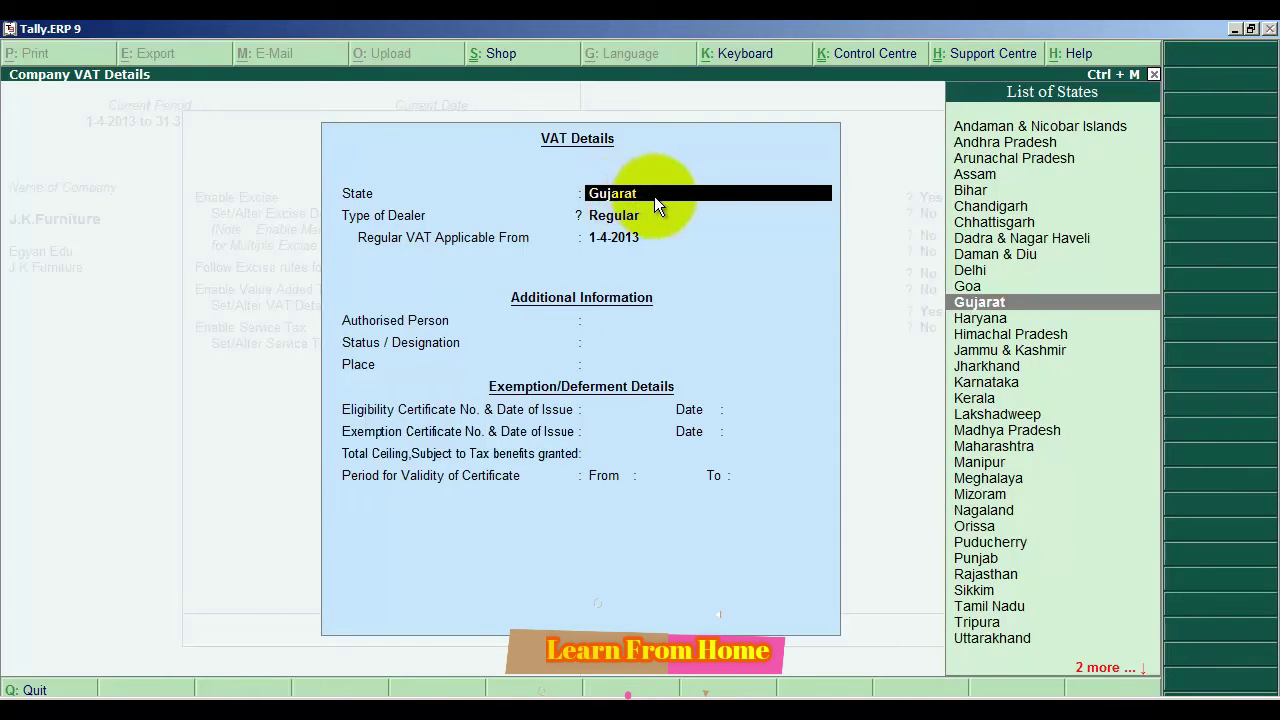
- Set the VAT state to Gujarat and the dealer type to Regular, applicable from 1-4-2013
key("Return")
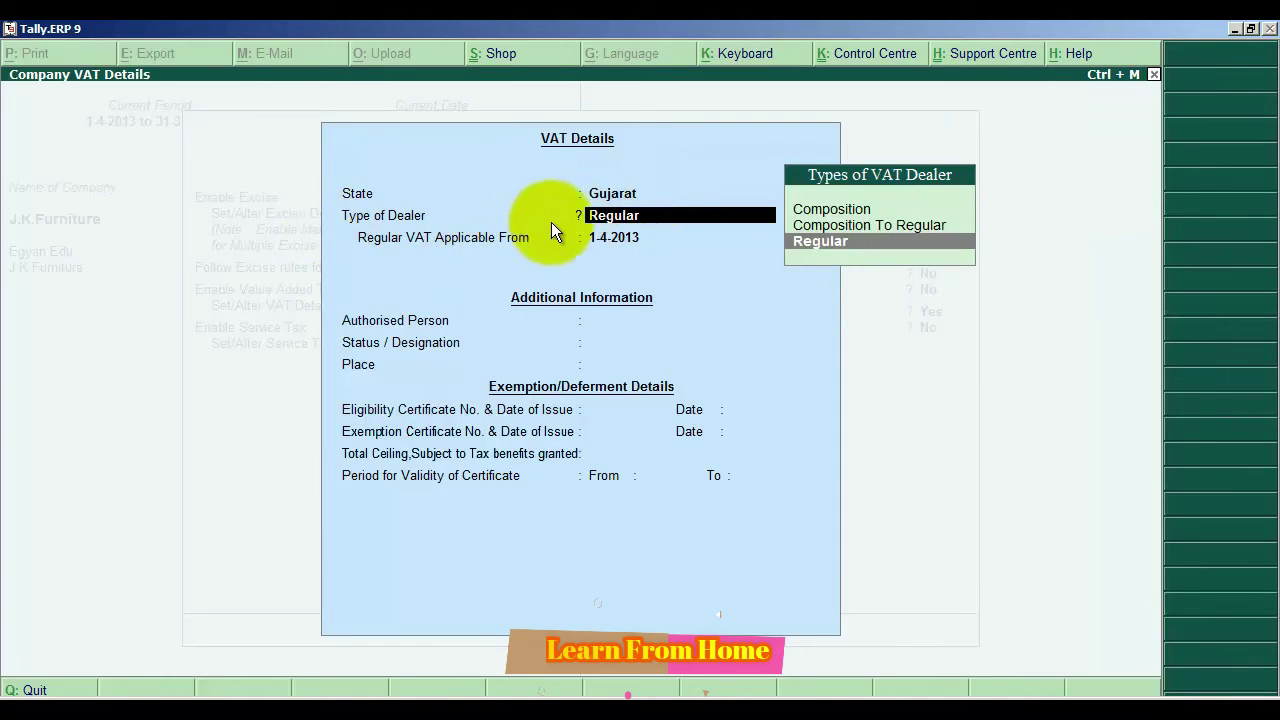
left_click(822, 245)
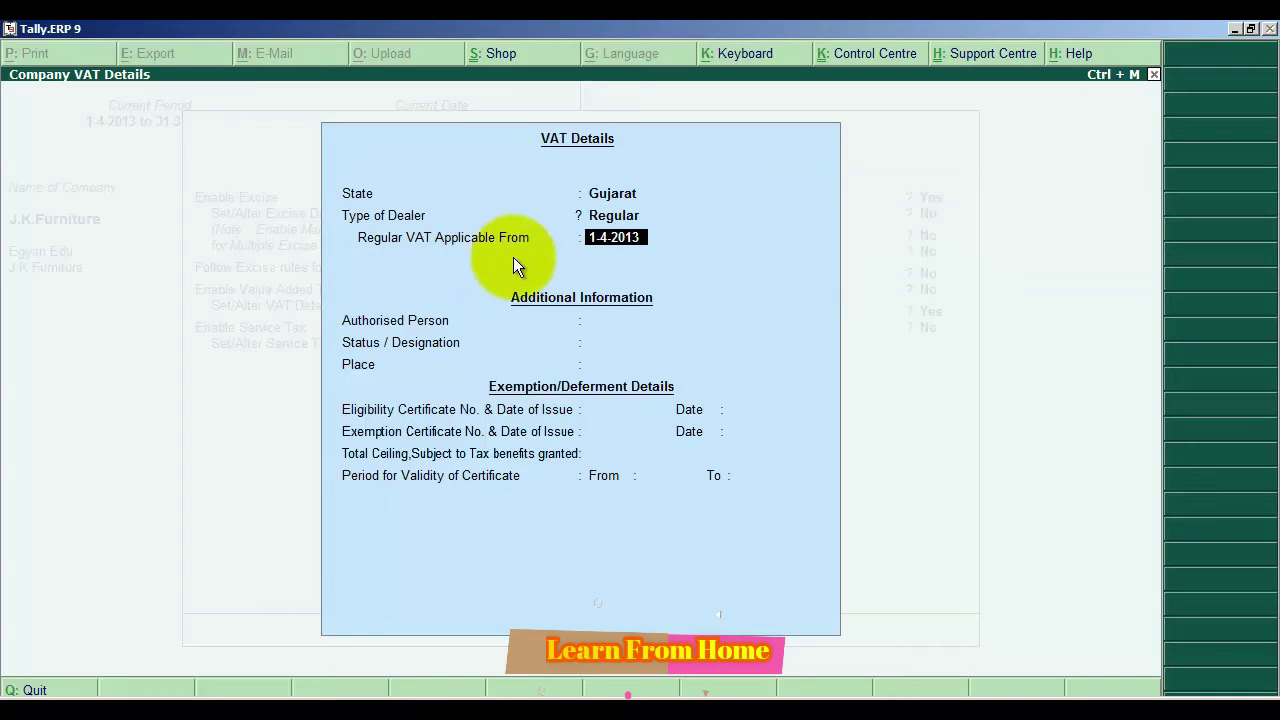
key("Return")
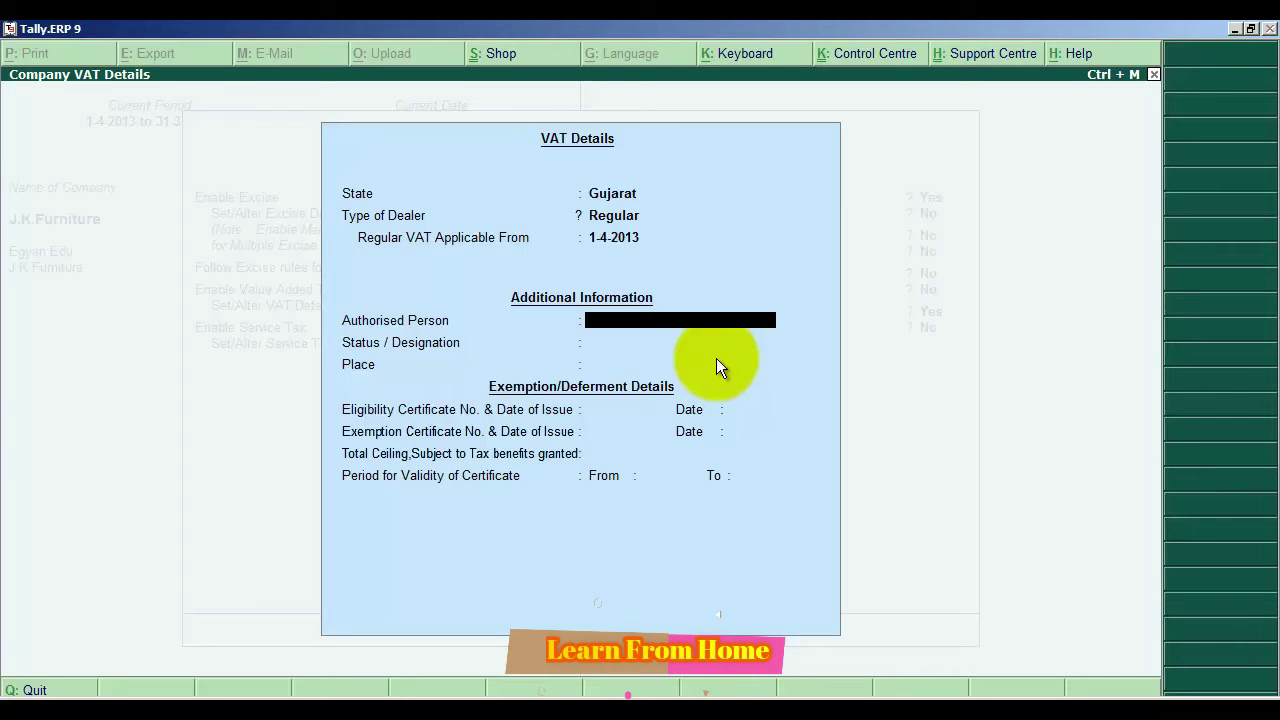
- Leave the additional information and exemption details blank, accept the VAT details and keep Service Tax disabled
key("Return")
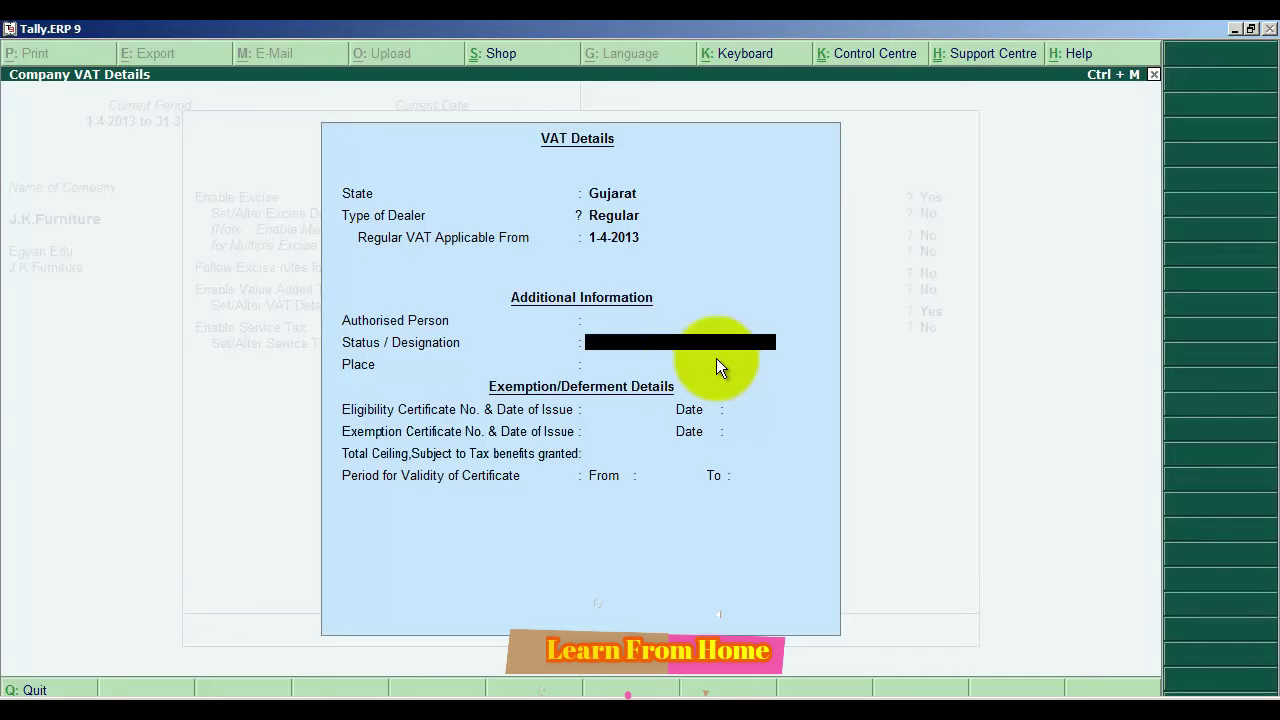
key("Return")
key("Return")
key("Return")
key("Return")
key("Return")
key("Return")
key("Return")
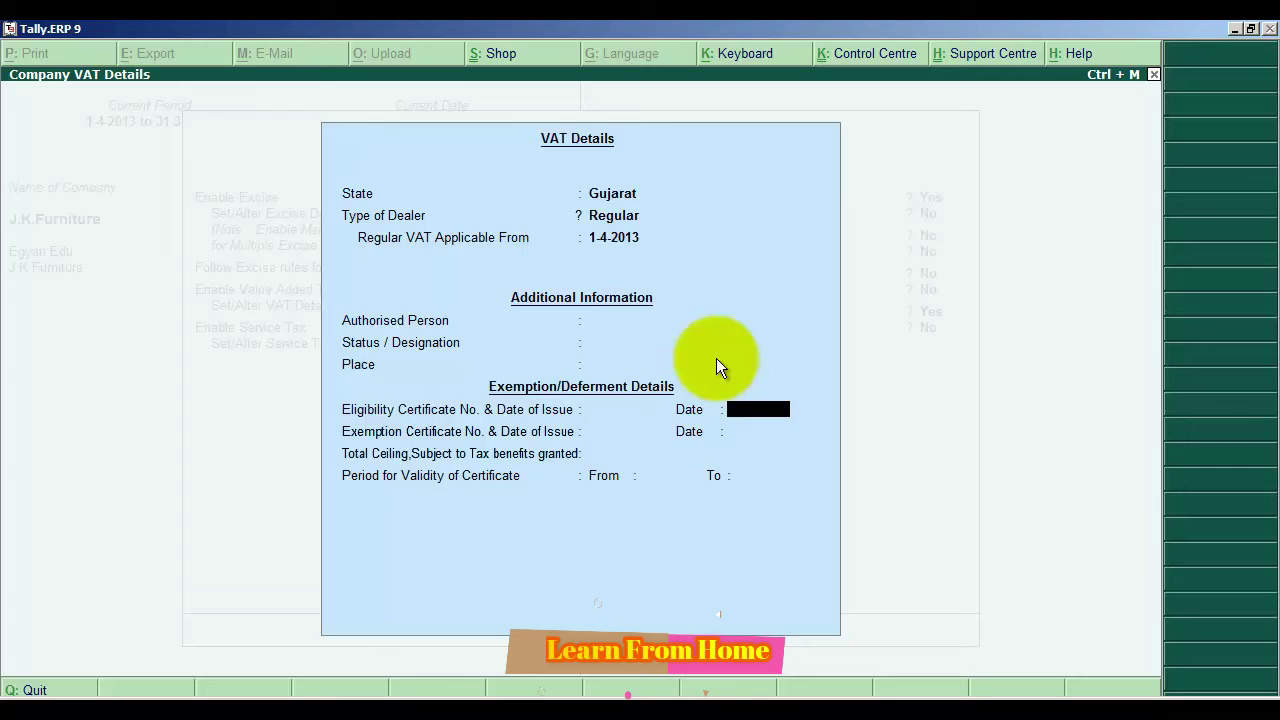
key("Return")
key("Return")
key("Return")
key("Return")
key("Return")
key("Return")
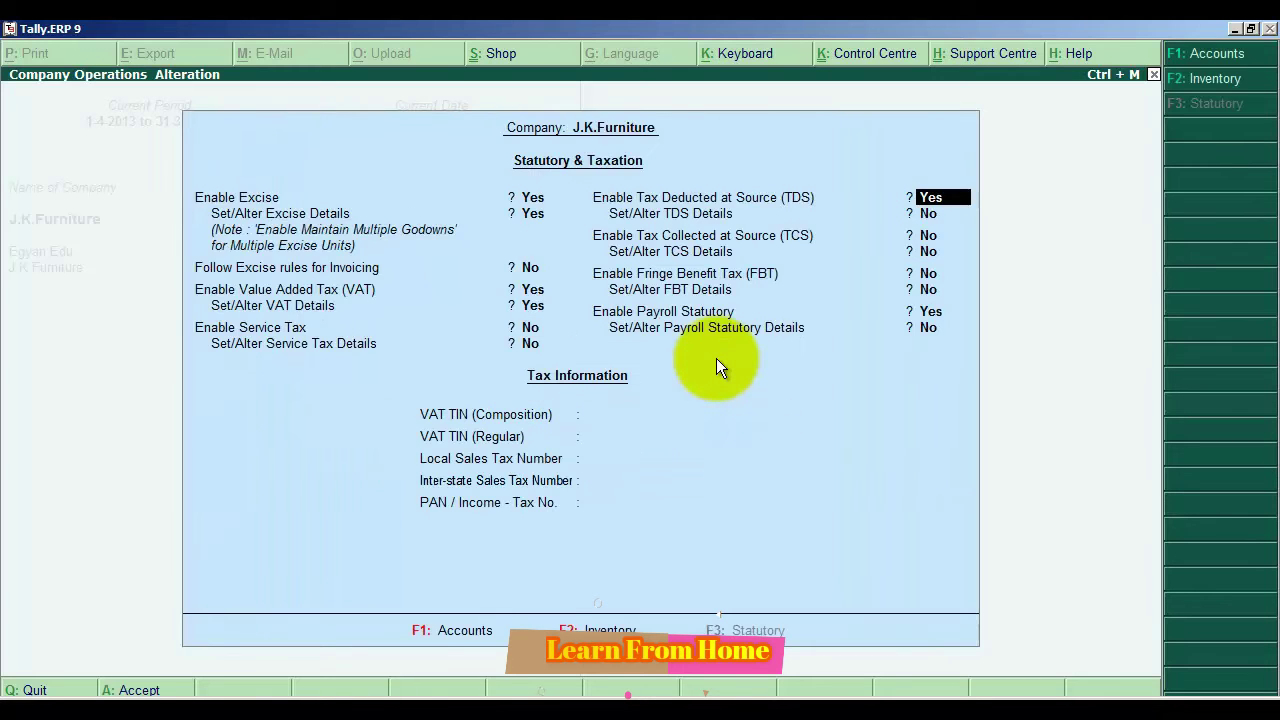
- Keep the TDS, TCS, FBT and payroll settings, leave the tax numbers blank and save the statutory features
key("Return")
key("Return")
key("Return")
key("Return")
key("Return")
key("Return")
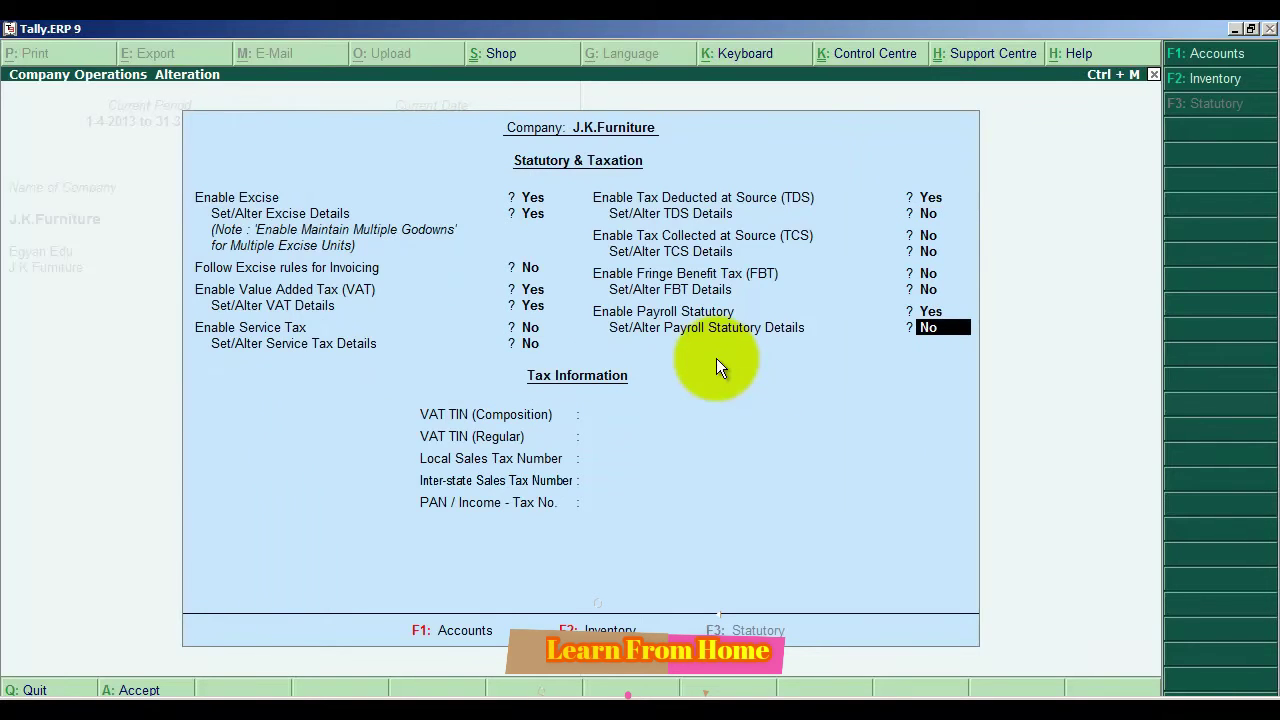
key("Return")
key("Return")
key("Return")
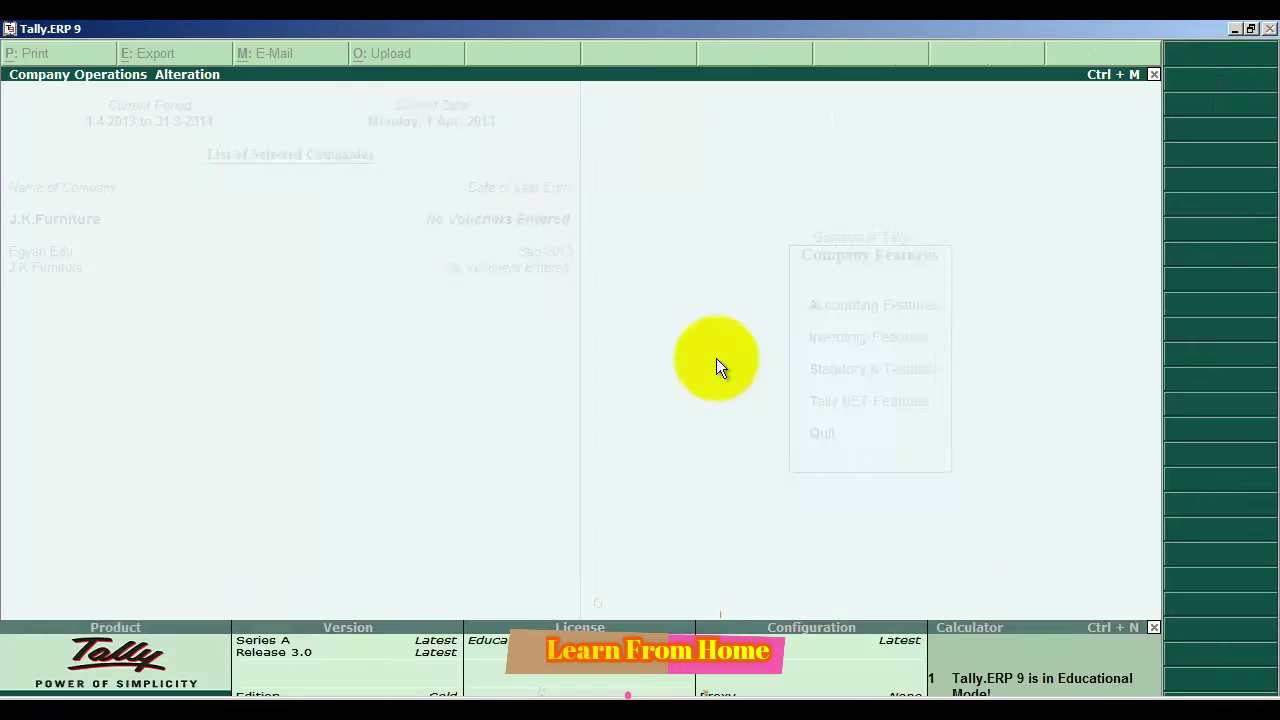
- Leave the company features and open the creation form for a single ledger
key("Escape")
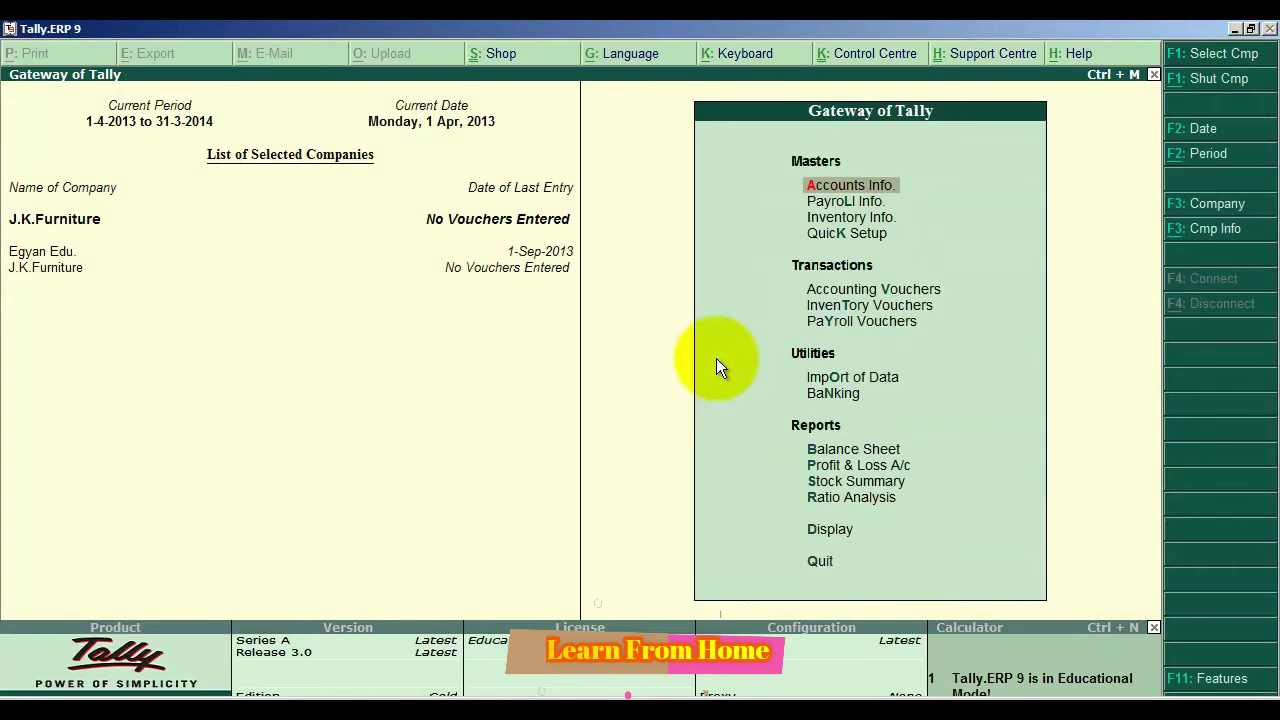
left_click(861, 185)
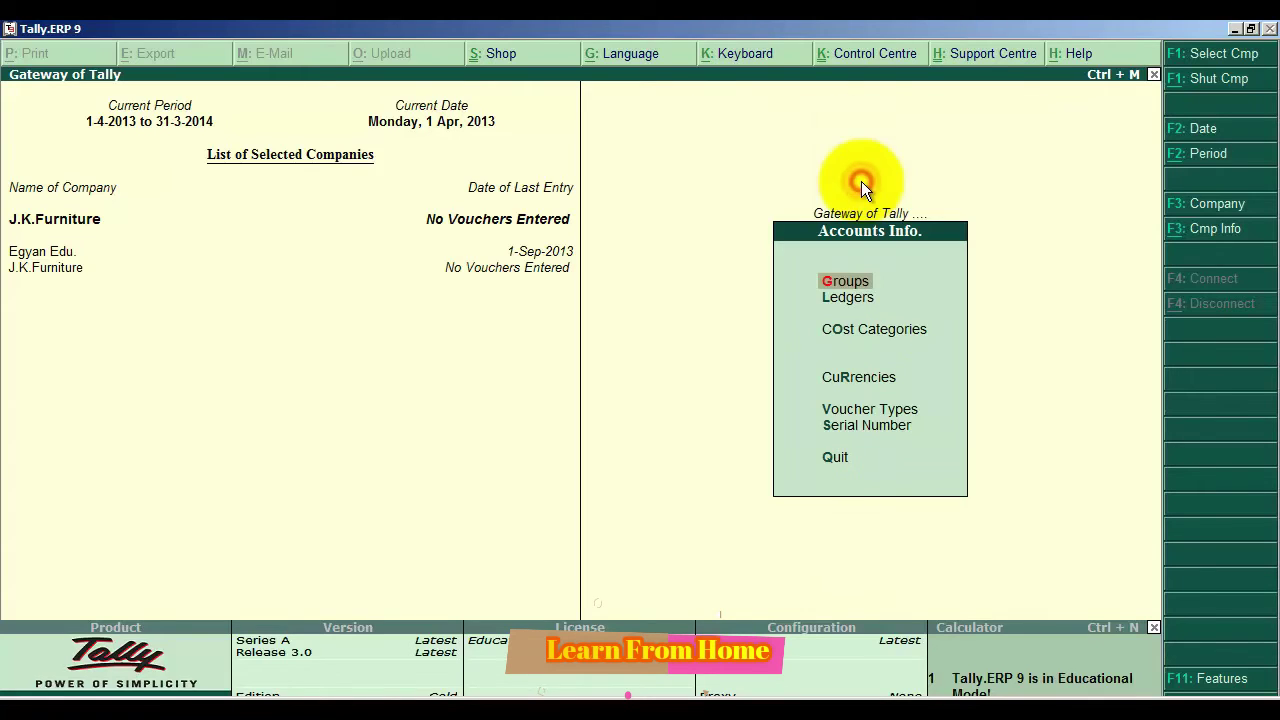
left_click(848, 297)
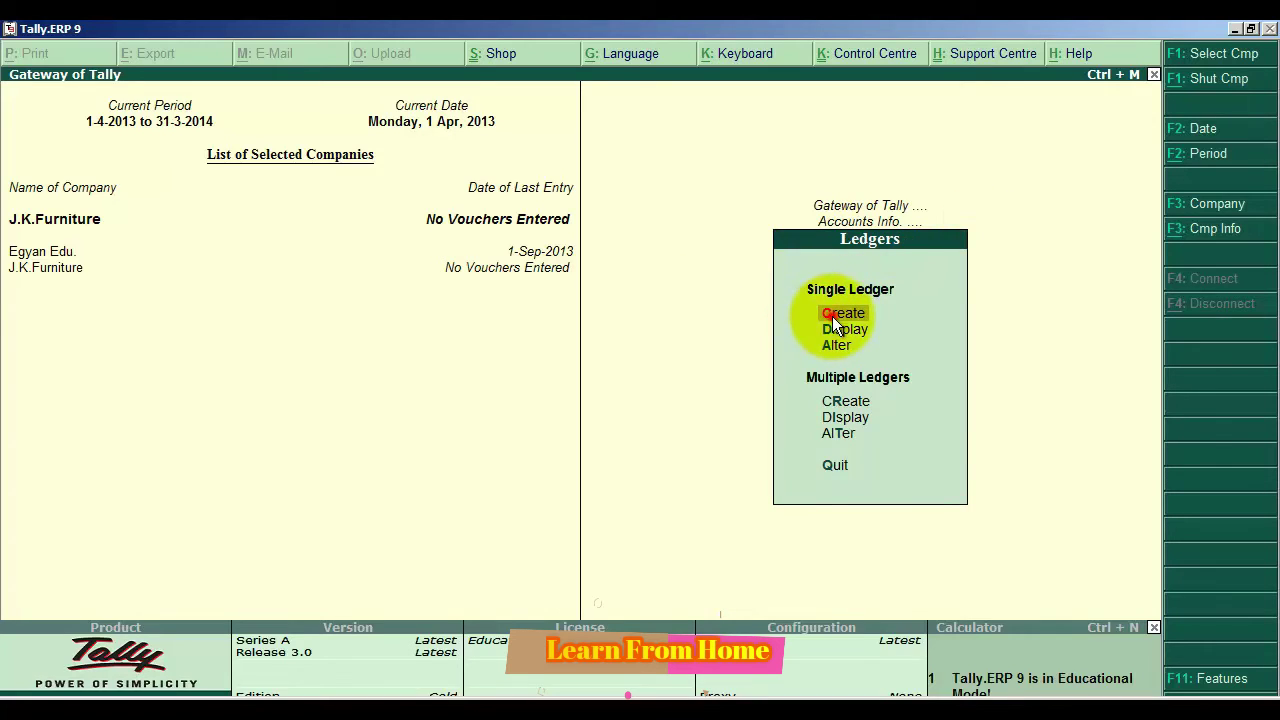
left_click(843, 313)
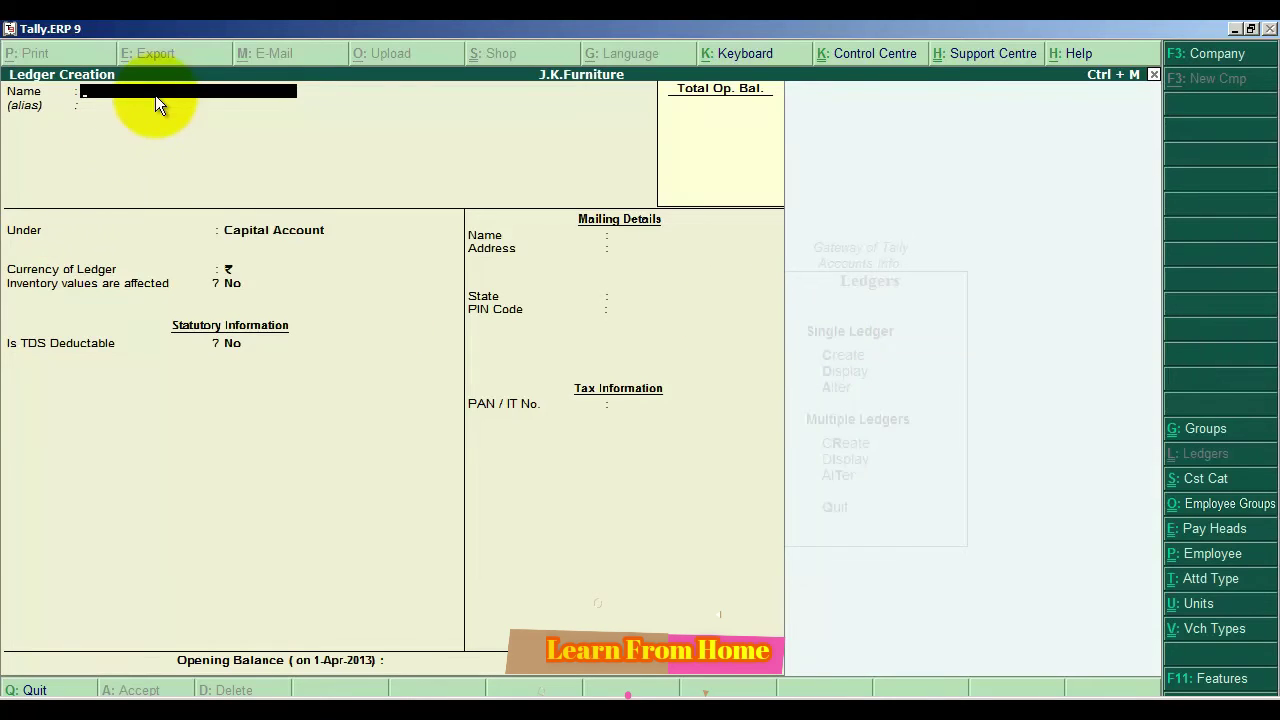
- Name the new ledger Purchase@4%, group it under Purchase Accounts and keep inventory values affected
type("Purchase@4%")
key("Return")
key("Return")
type("P")
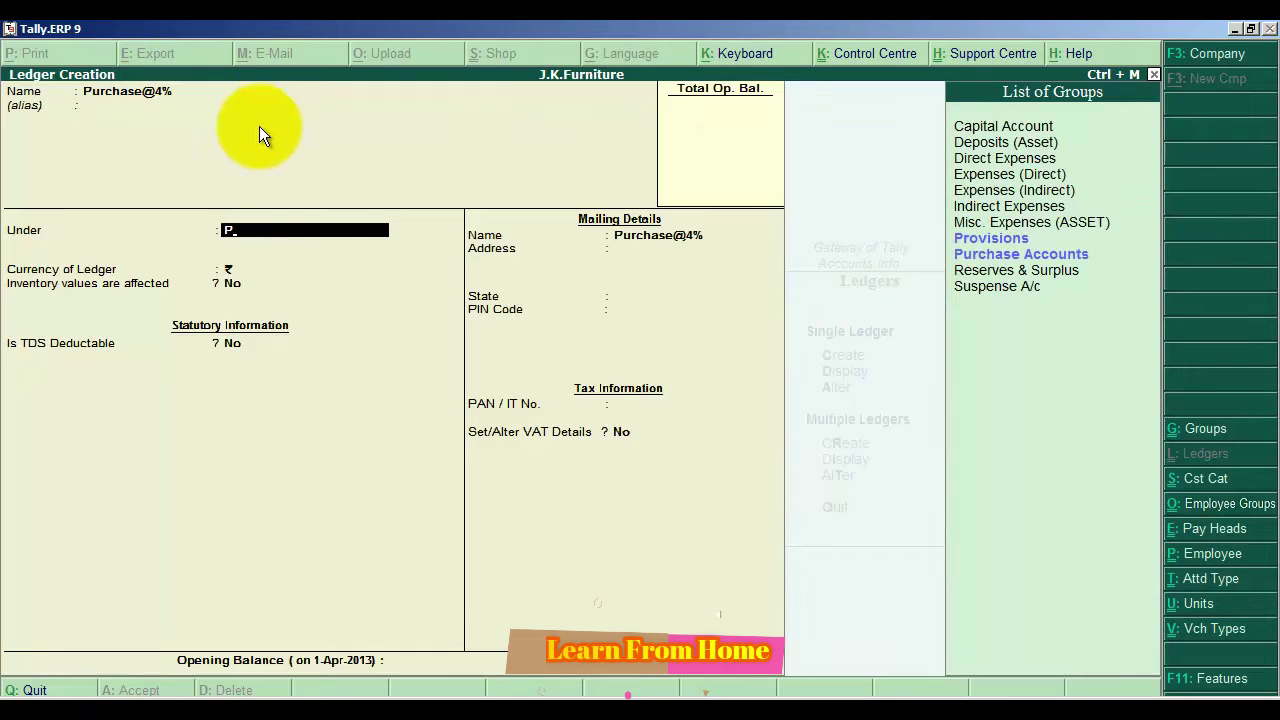
left_click(1062, 256)
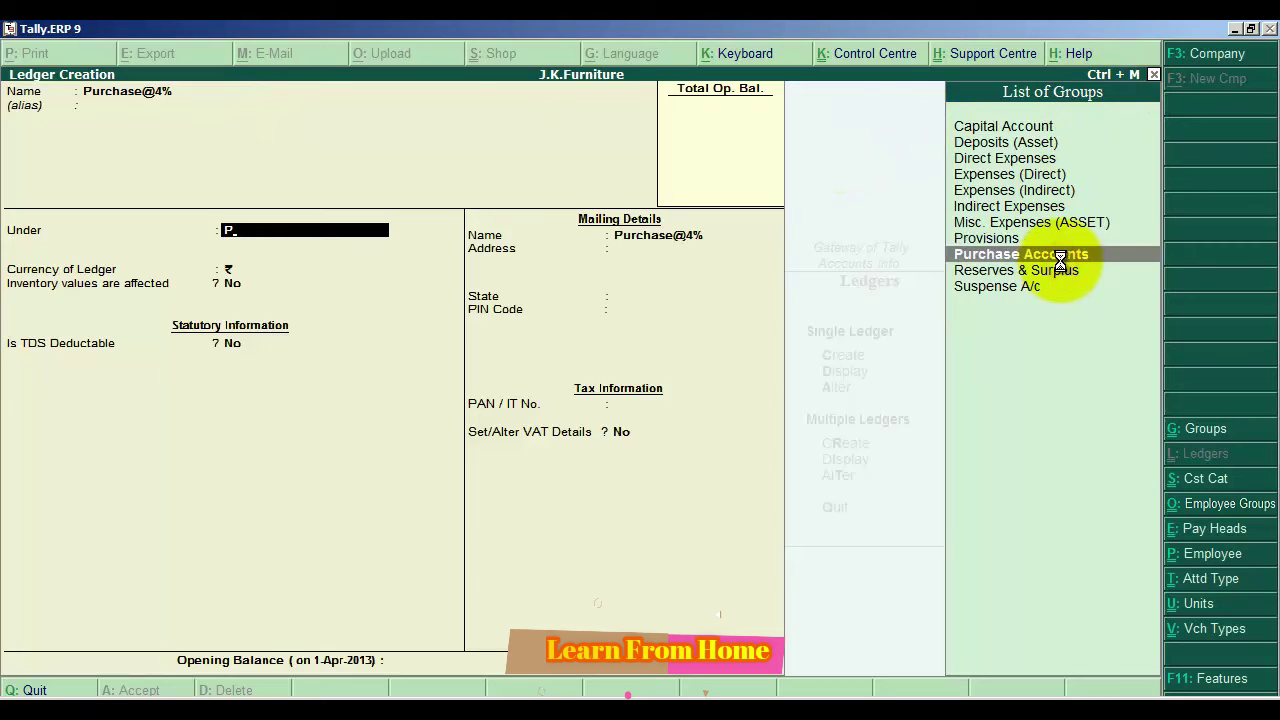
key("Return")
key("Return")
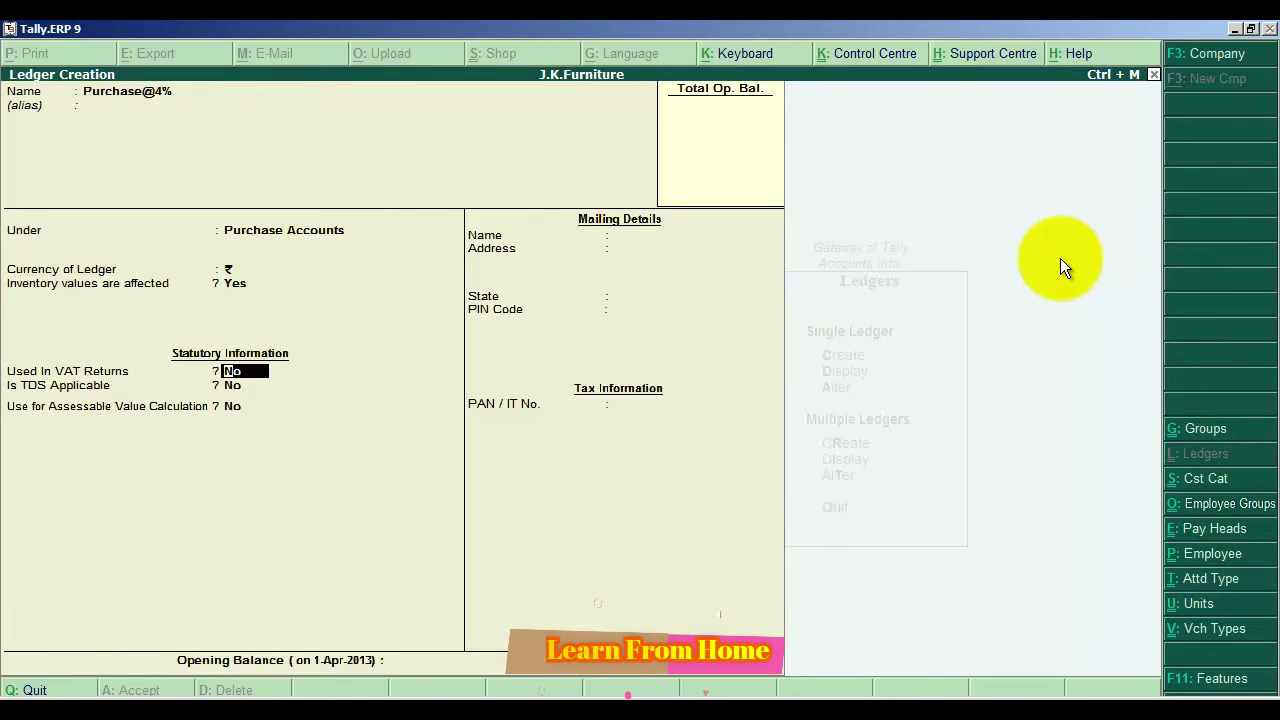
- Mark the purchase ledger as used in VAT returns and assign the VAT/Tax class Purchases @ 4%
type("yes")
key("Return")
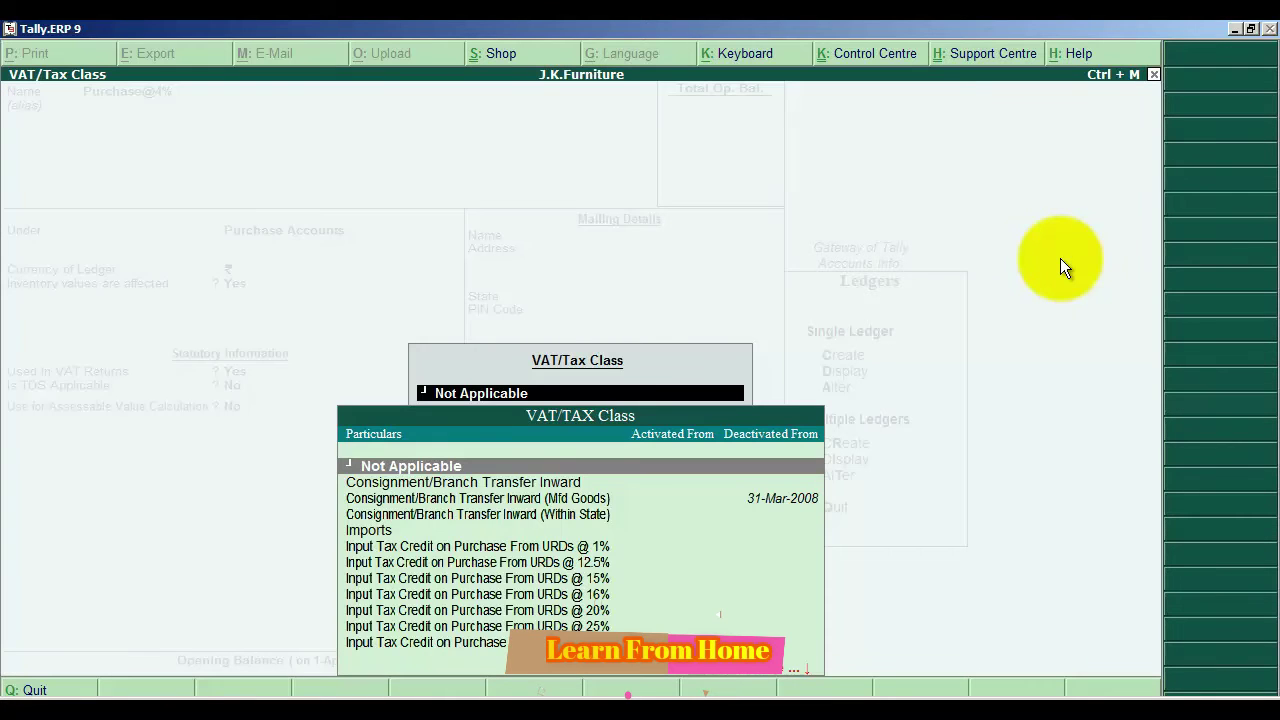
type("P")
key("Down")
key("Down")
key("Down")
key("Down")
key("Down")
key("Down")
key("Down")
key("Down")
key("Down")
key("Down")
key("Down")
key("Down")
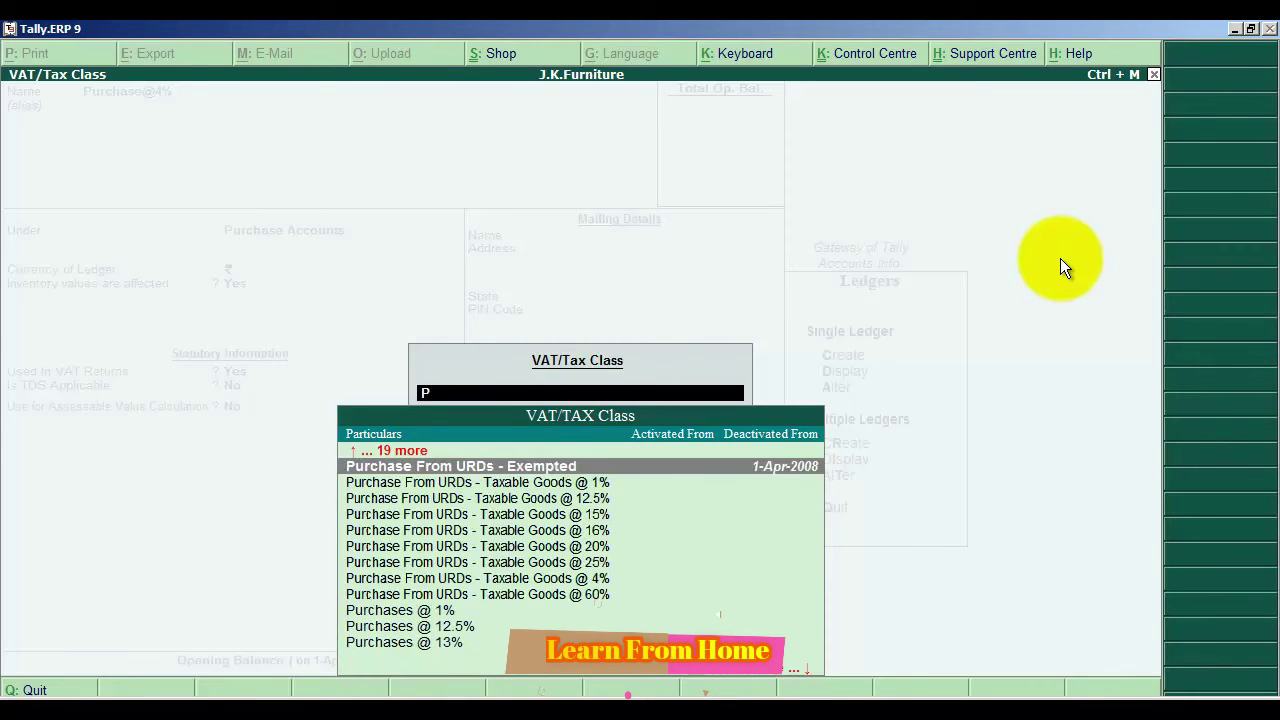
key("Down")
key("Down")
key("Down")
key("Down")
key("Down")
key("Down")
key("Down")
key("Down")
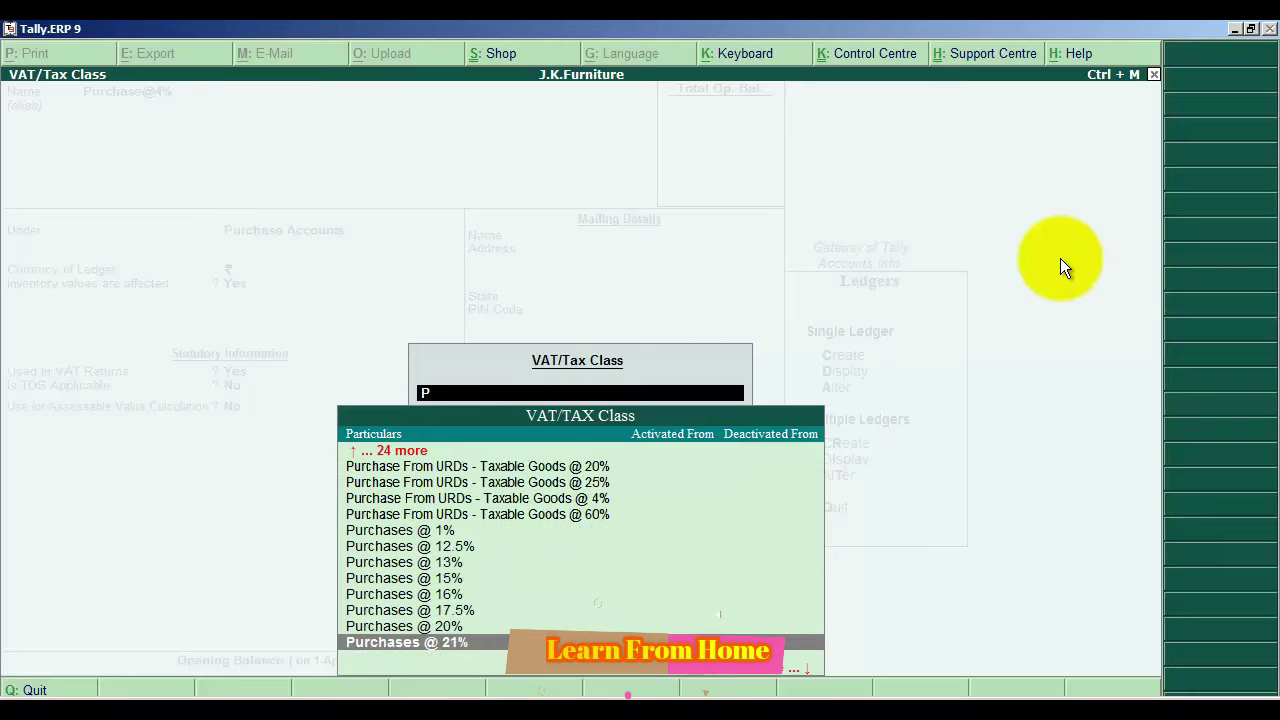
key("Down")
key("Down")
key("Down")
key("Down")
key("Down")
key("Down")
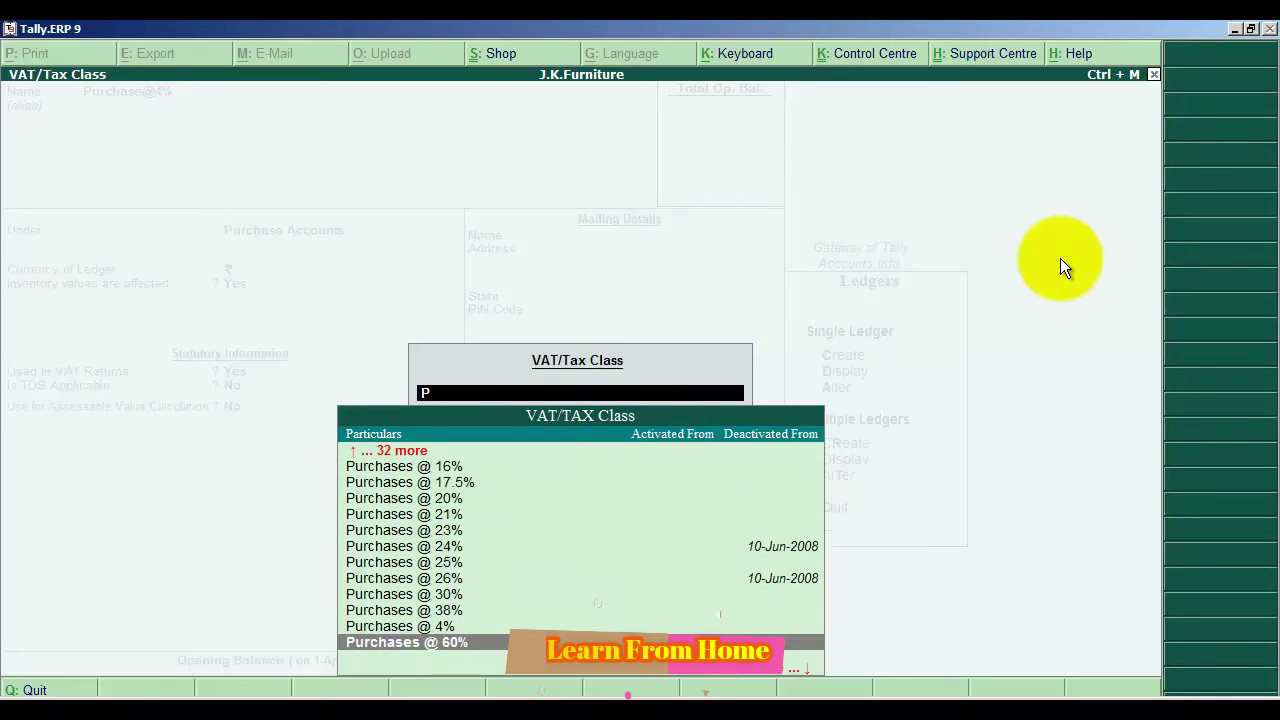
key("Up")
key("Up")
key("Return")
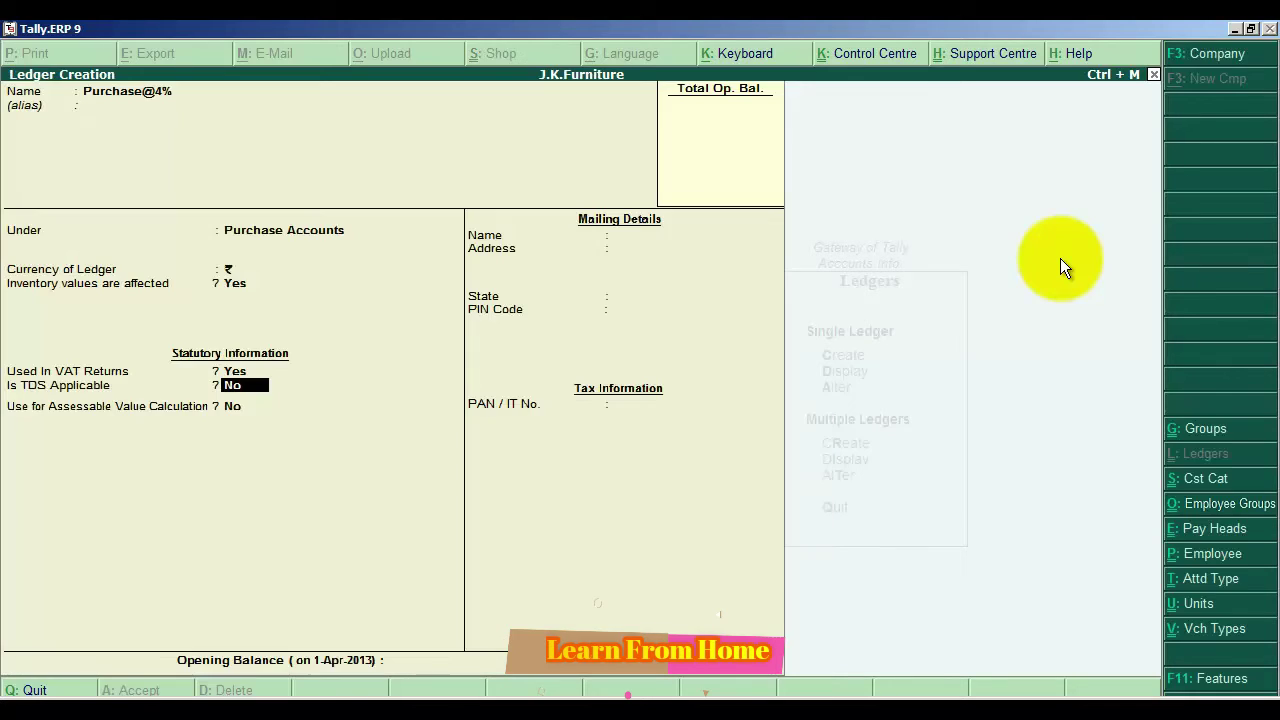
- Keep TDS and assessable value calculation at No, leave the opening balance blank and save the purchase ledger
key("Return")
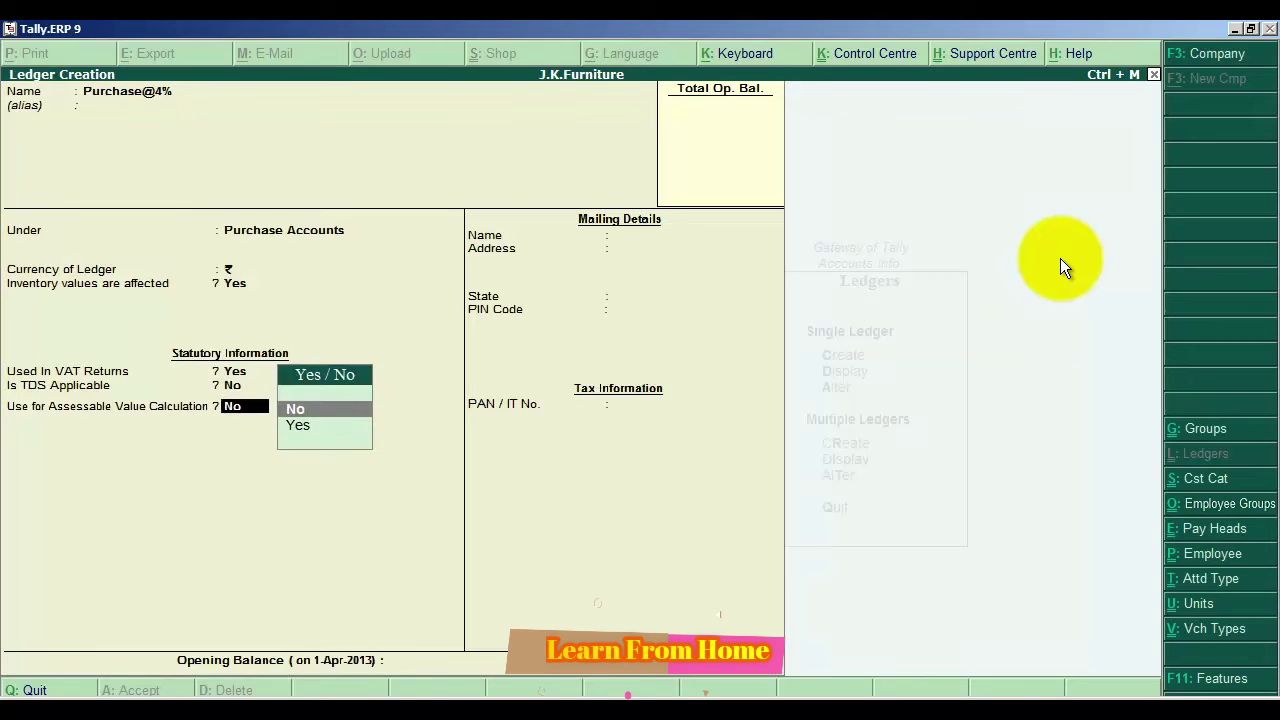
key("Return")
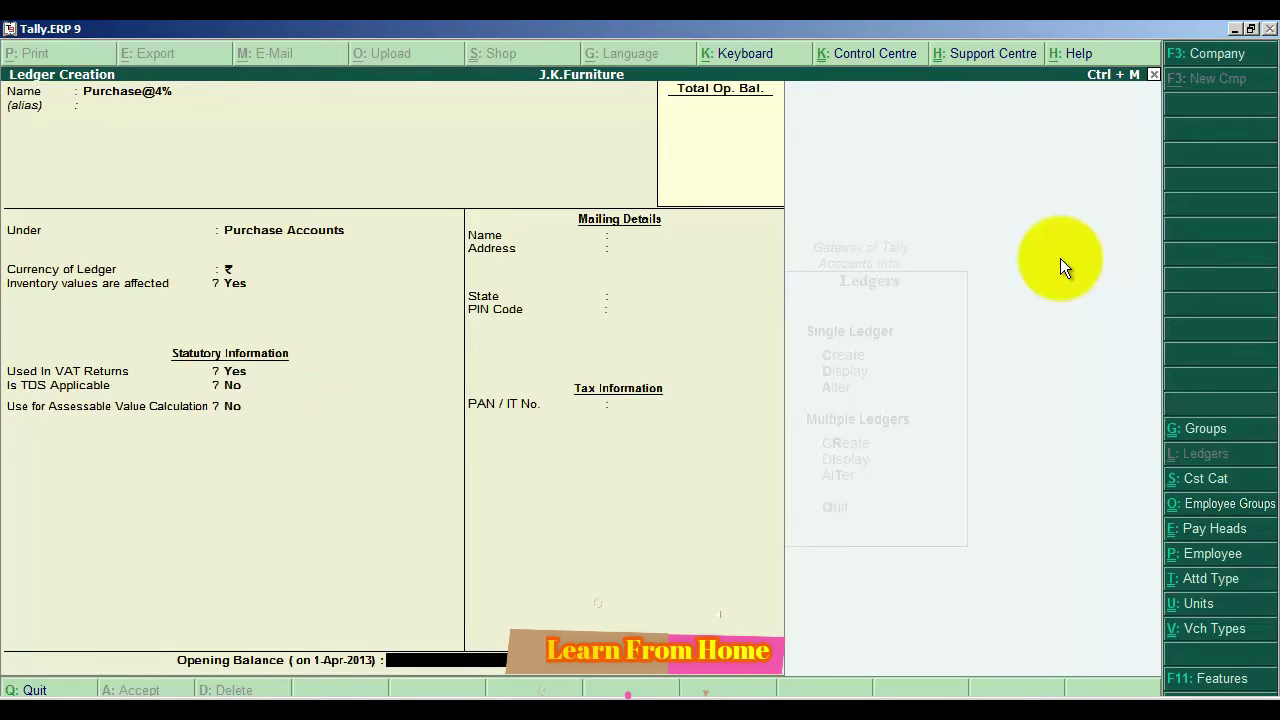
key("Return")
key("Return")
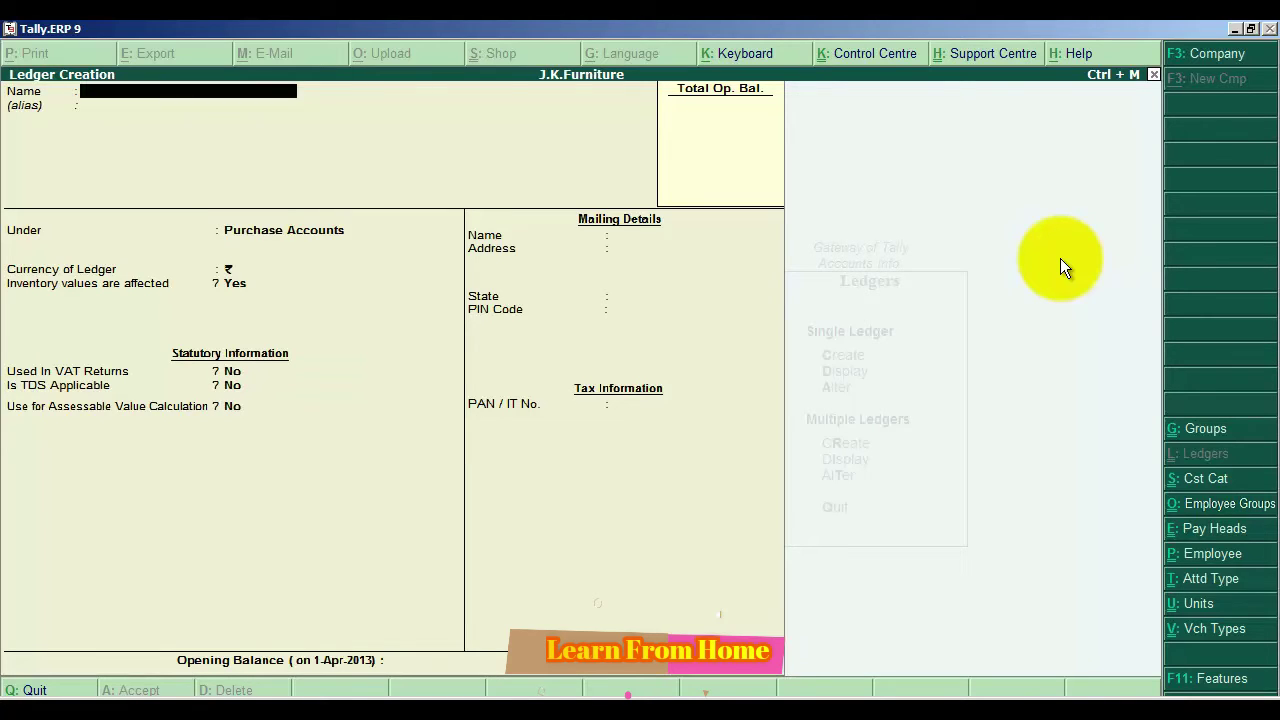
- Name the next ledger Sales @4%, group it under Sales Accounts and keep inventory values affected
type("Sales @4%")
key("Return")
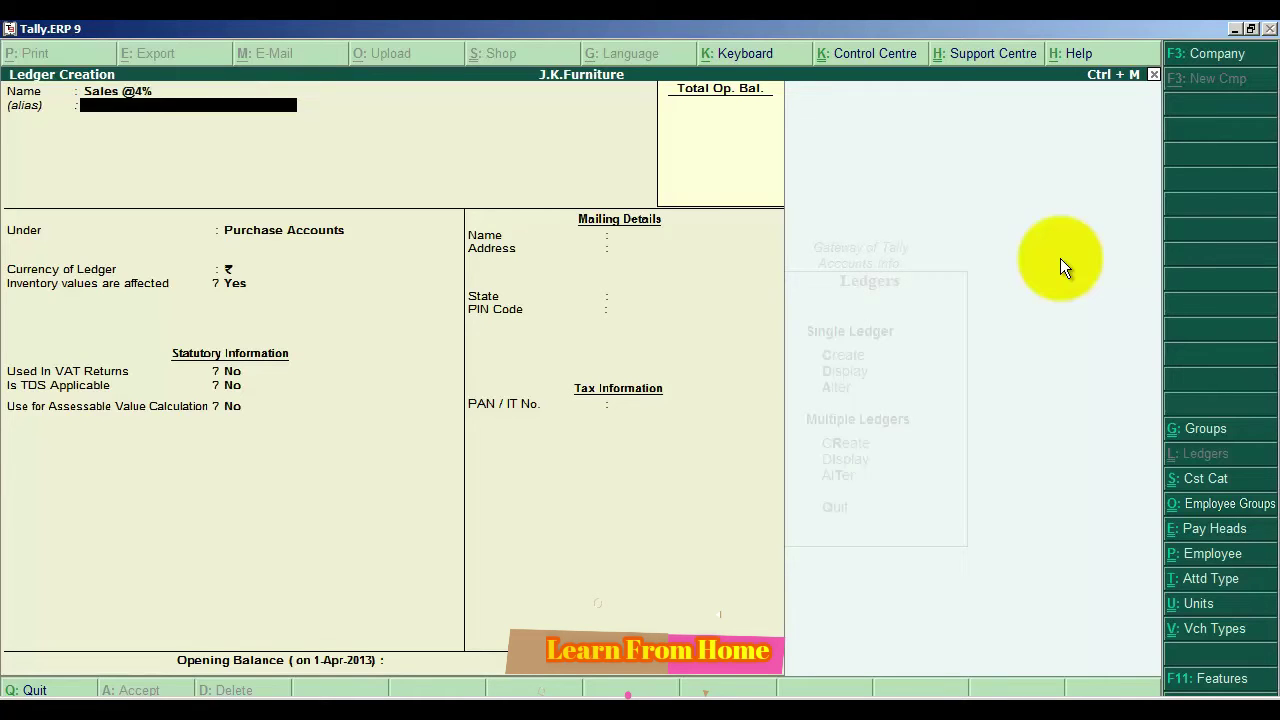
key("Return")
type("Sa")
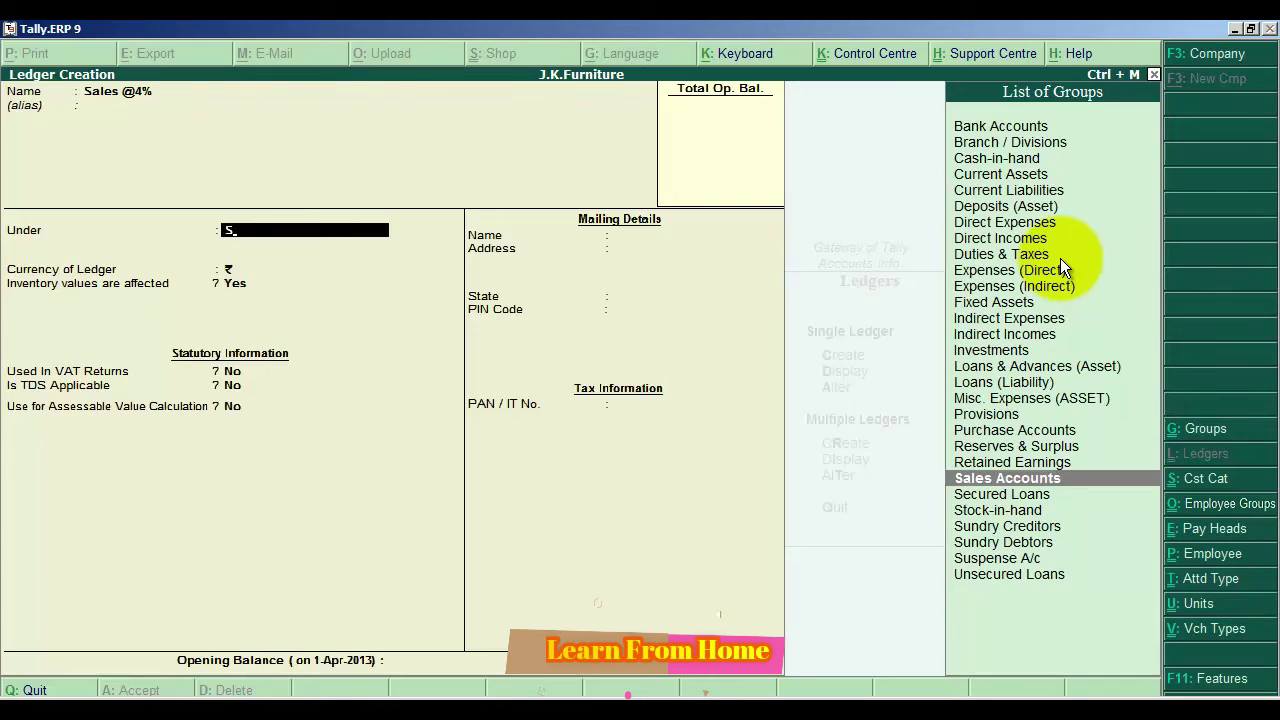
key("Return")
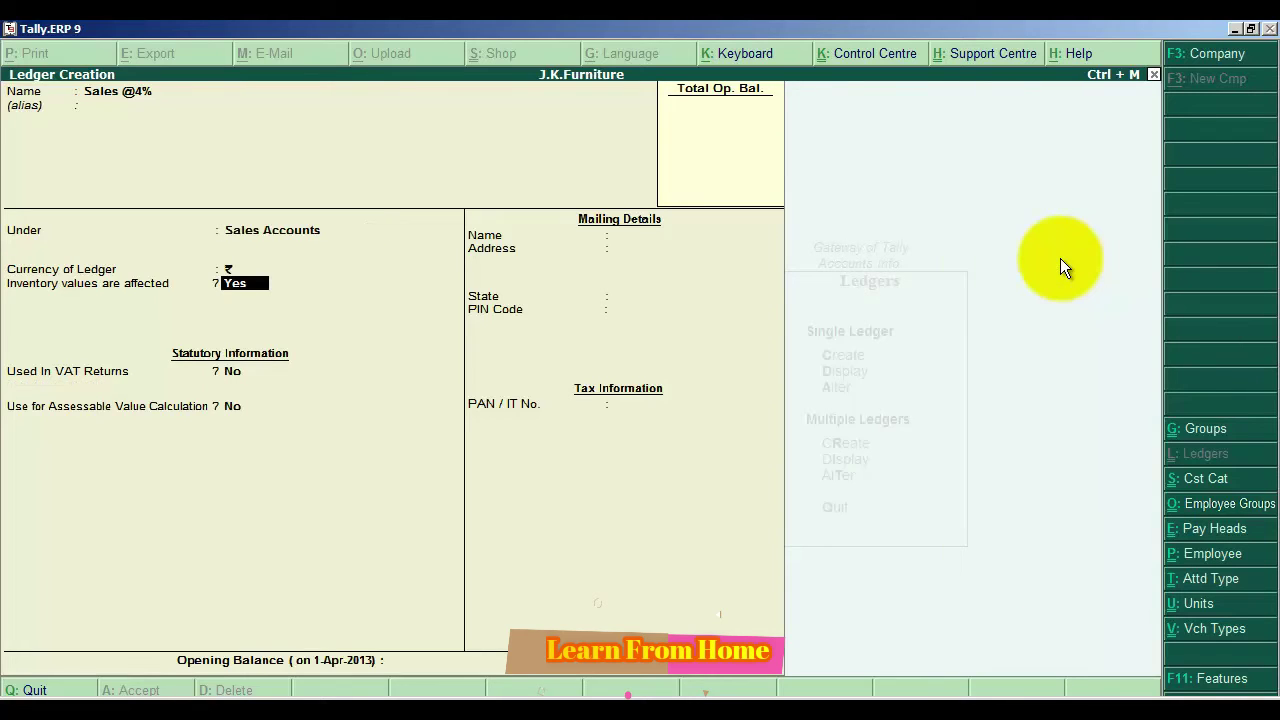
key("Return")
- Mark the sales ledger as used in VAT returns and assign the VAT/Tax class Sales @ 4%
type("ye")
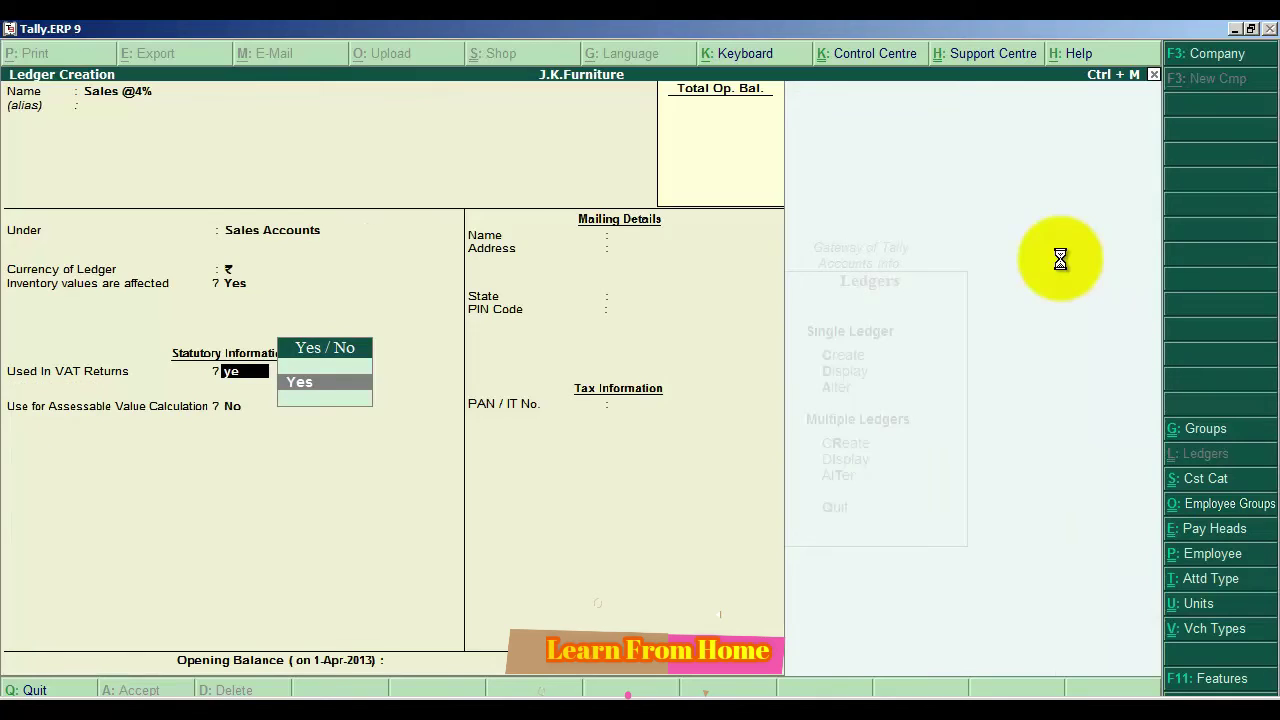
key("Return")
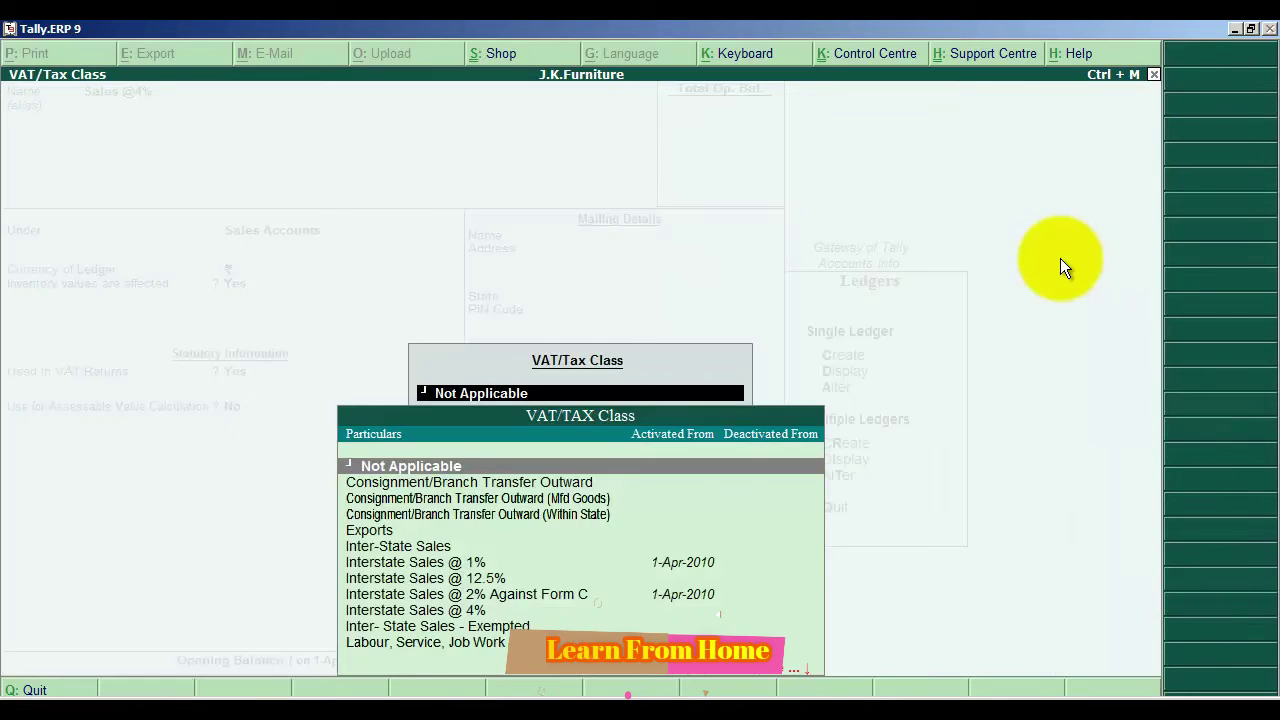
type("Sa")
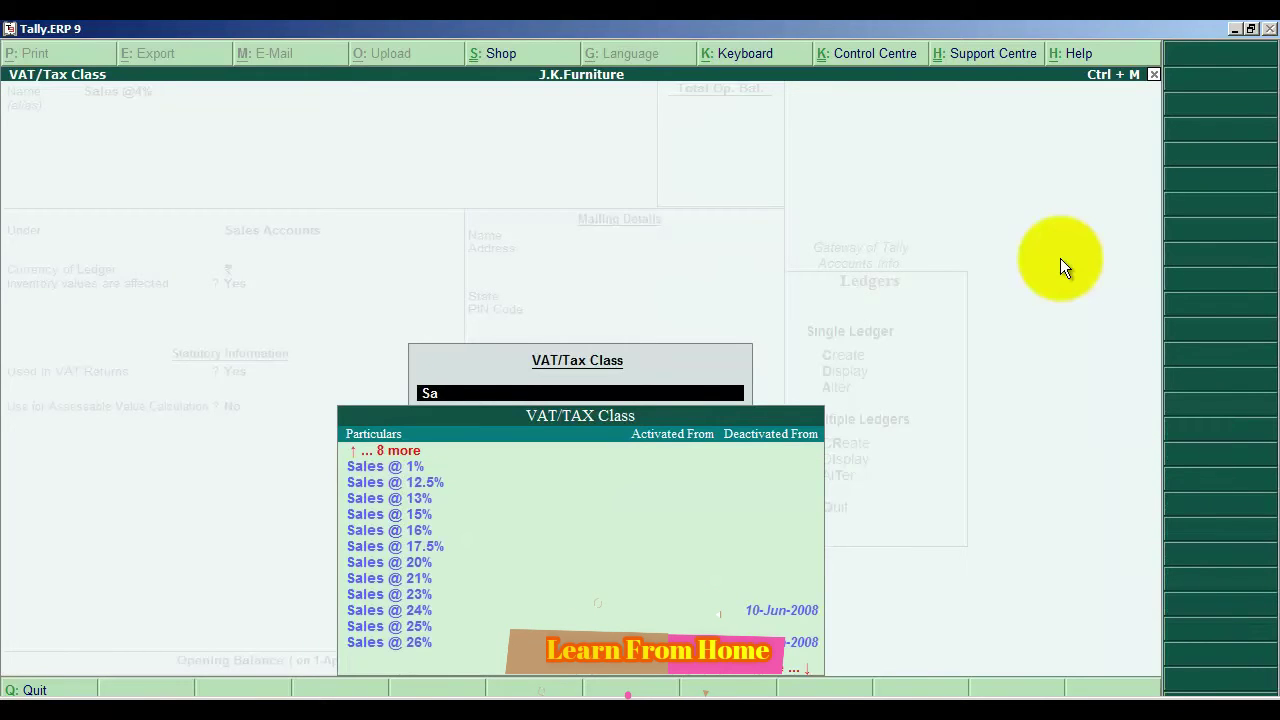
key("Down")
key("Down")
key("Down")
key("Down")
key("Down")
key("Down")
key("Down")
key("Down")
key("Down")
key("Down")
key("Down")
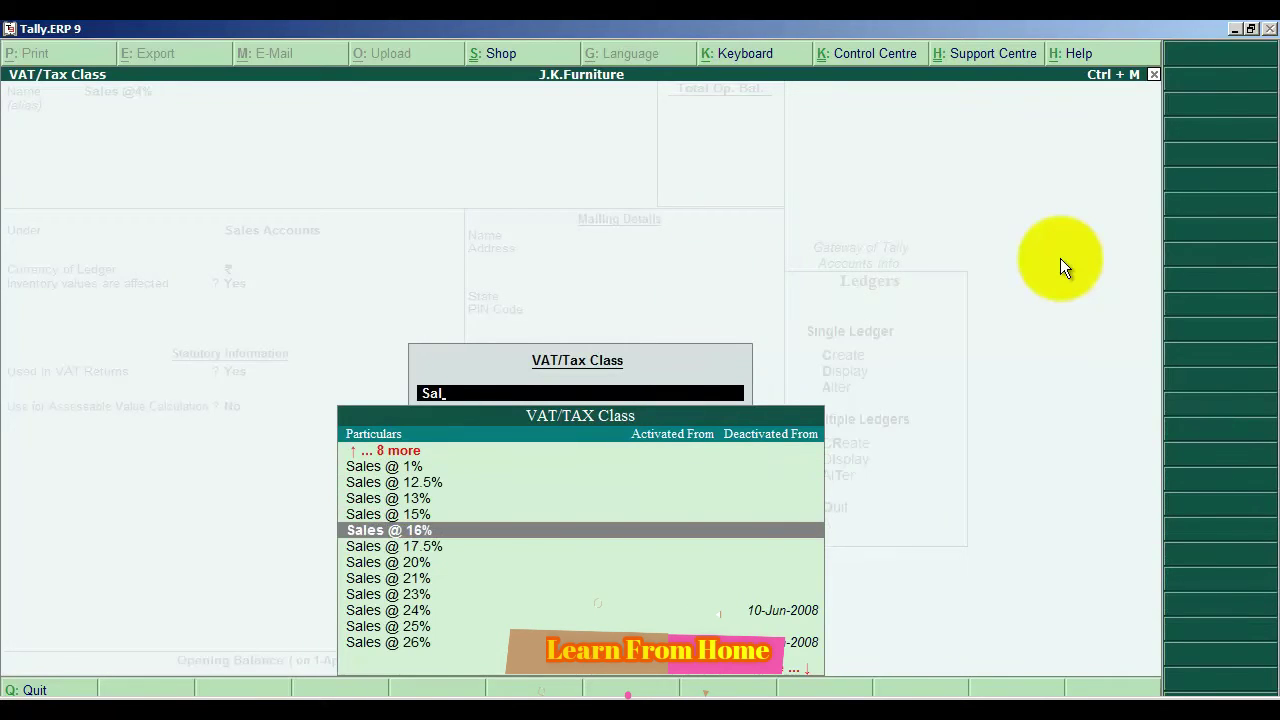
key("Down")
key("Down")
key("Down")
key("Down")
key("Down")
key("Up")
key("Up")
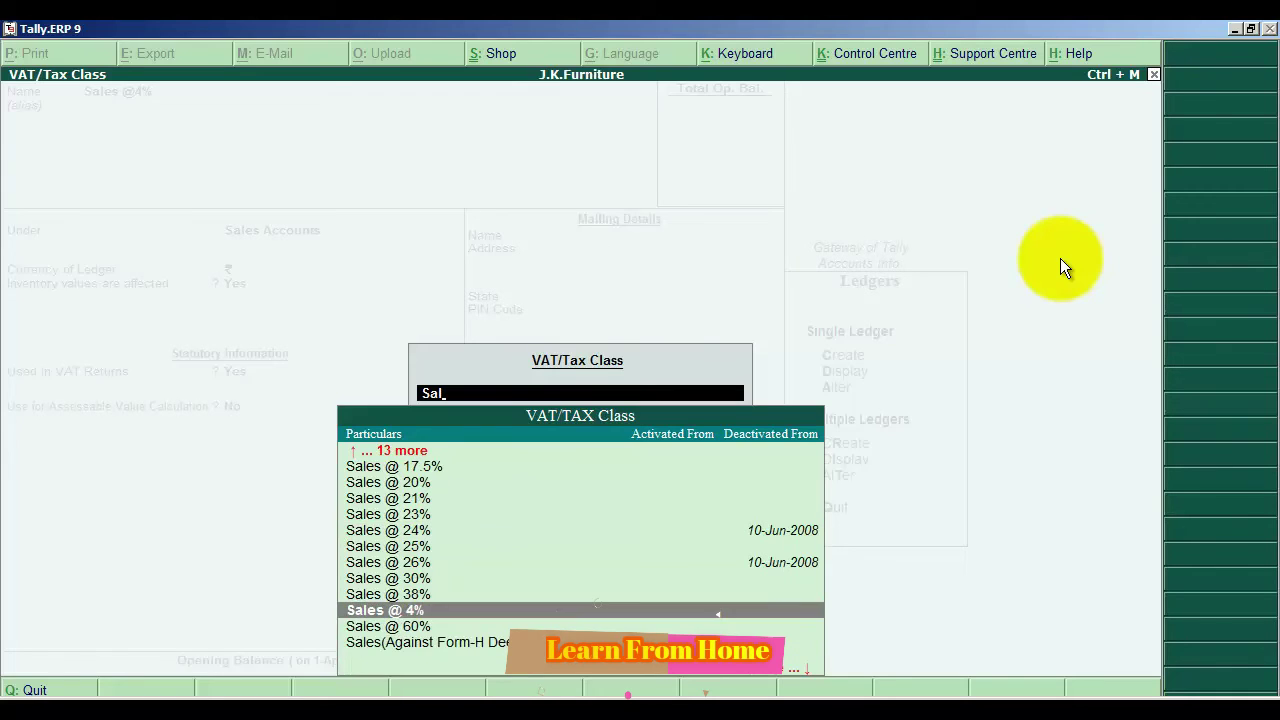
key("Return")
- Keep assessable value calculation at No, leave the opening balance blank and save the sales ledger
key("Return")
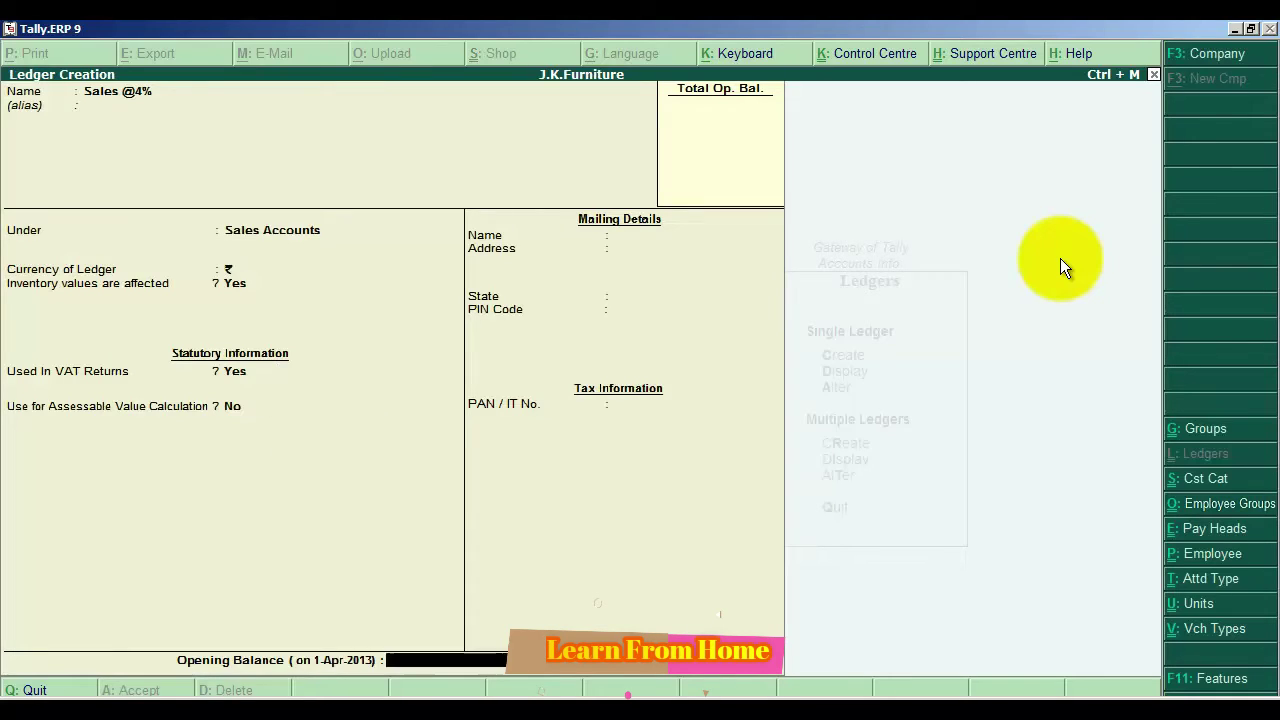
key("Return")
key("Return")
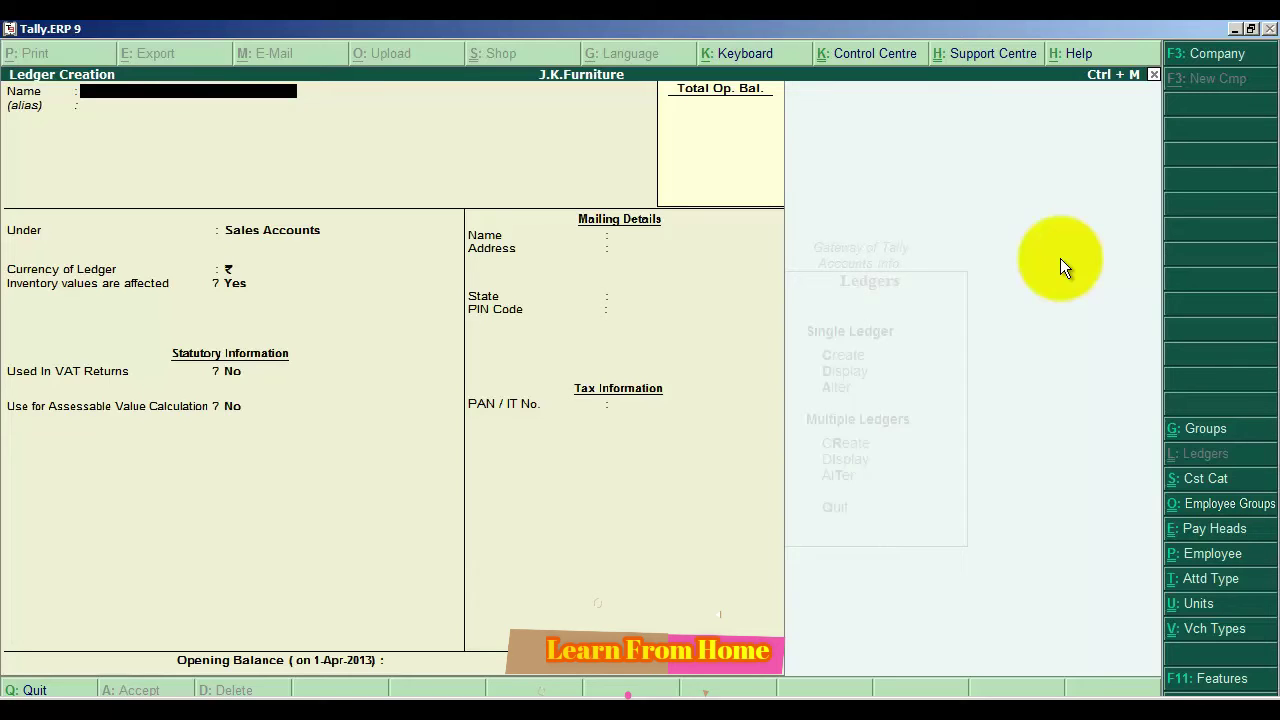
- Name the next ledger Inputvat@4% and group it under Duties & Taxes
type("Inputvat@4%")
key("Return")
key("Return")
type("Sd")
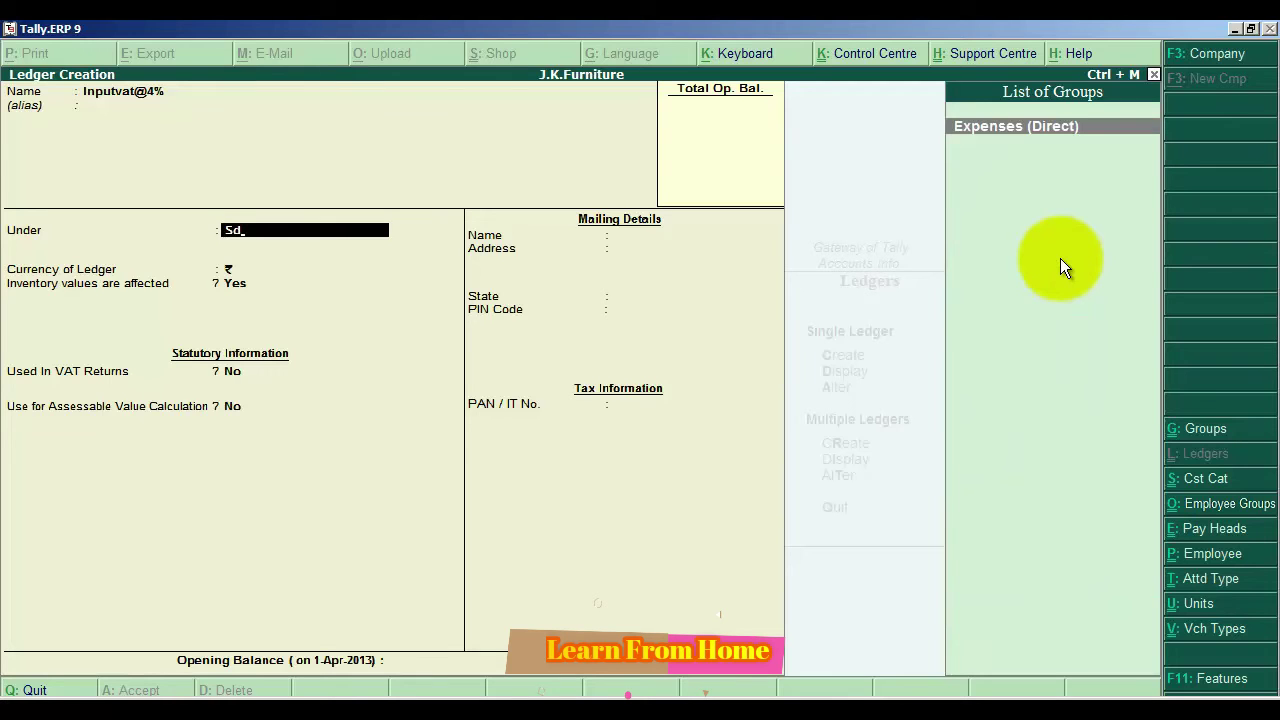
key("BackSpace")
key("BackSpace")
type("D")
key("Down")
key("Down")
key("Down")
key("Down")
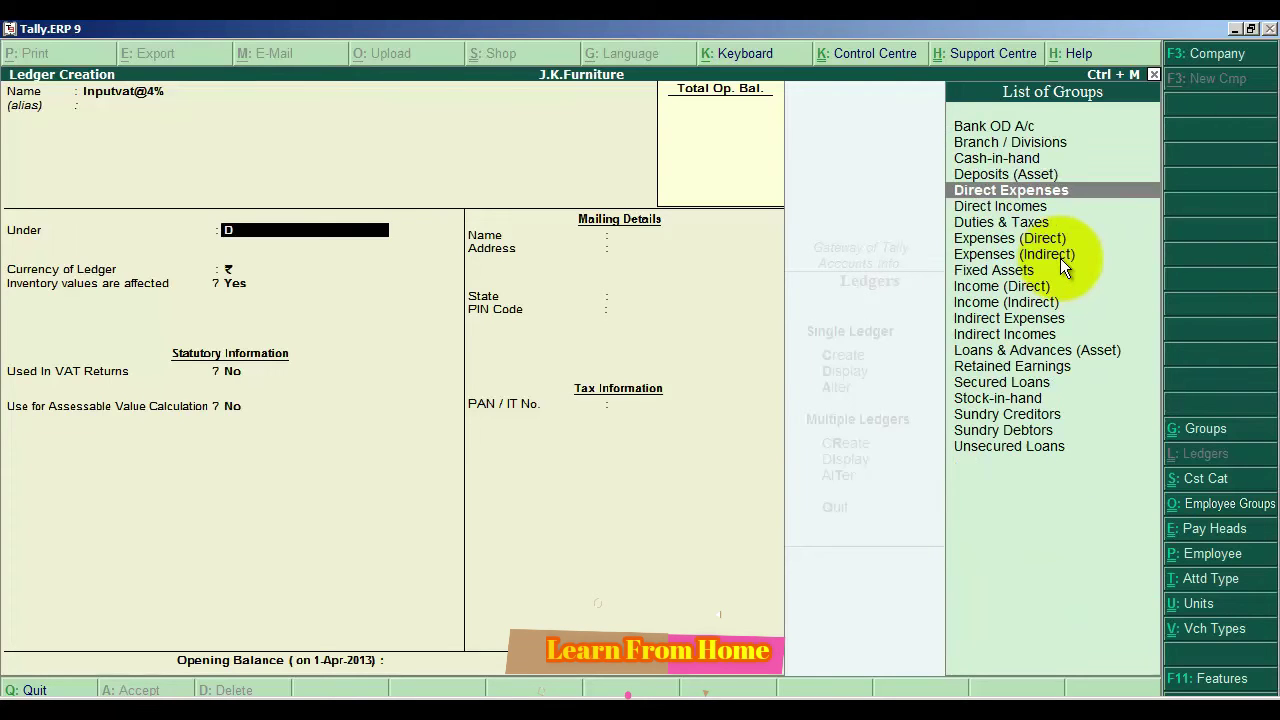
key("Return")
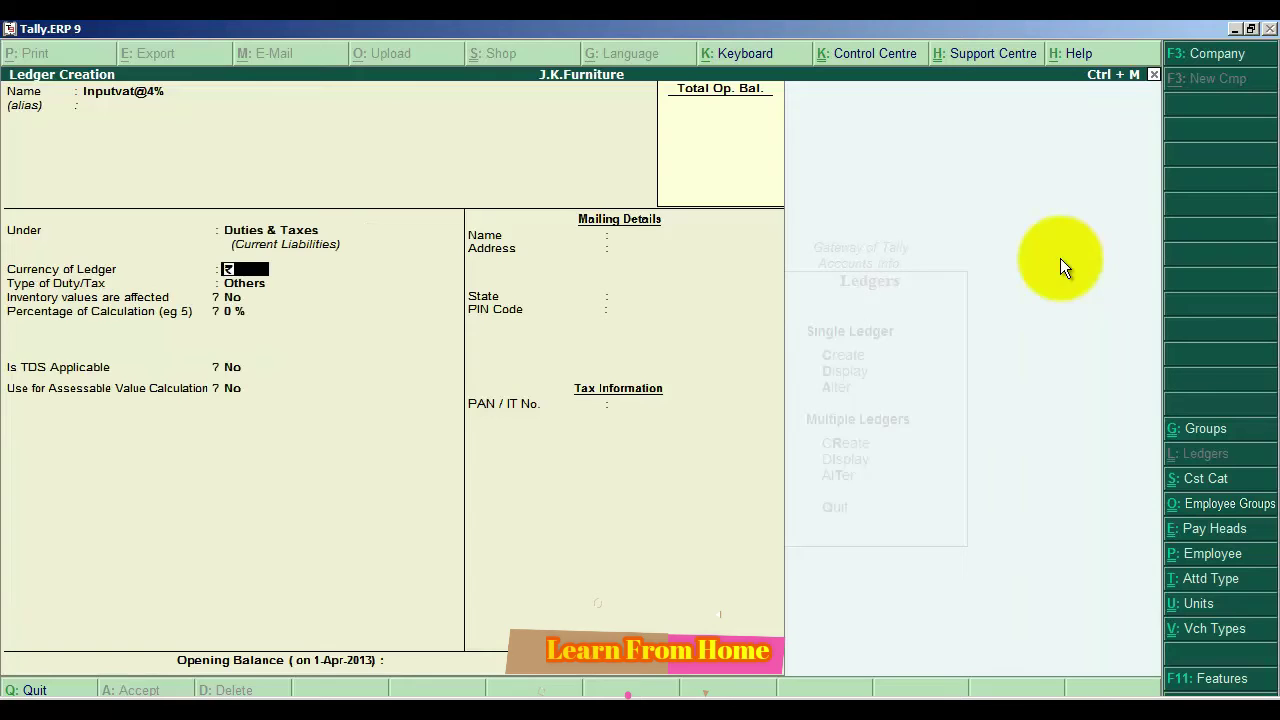
- Set the Inputvat@4% ledger's type of duty/tax to Excise and leave the excise accounting code blank
key("Return")
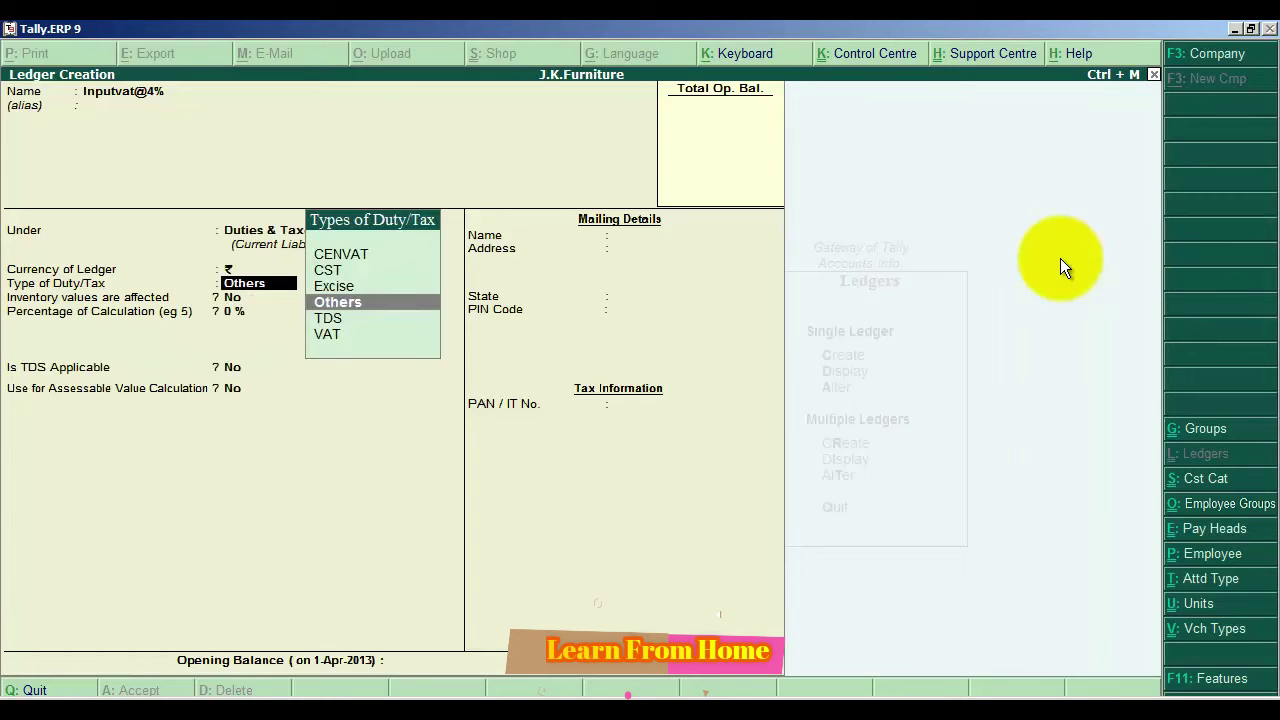
key("Up")
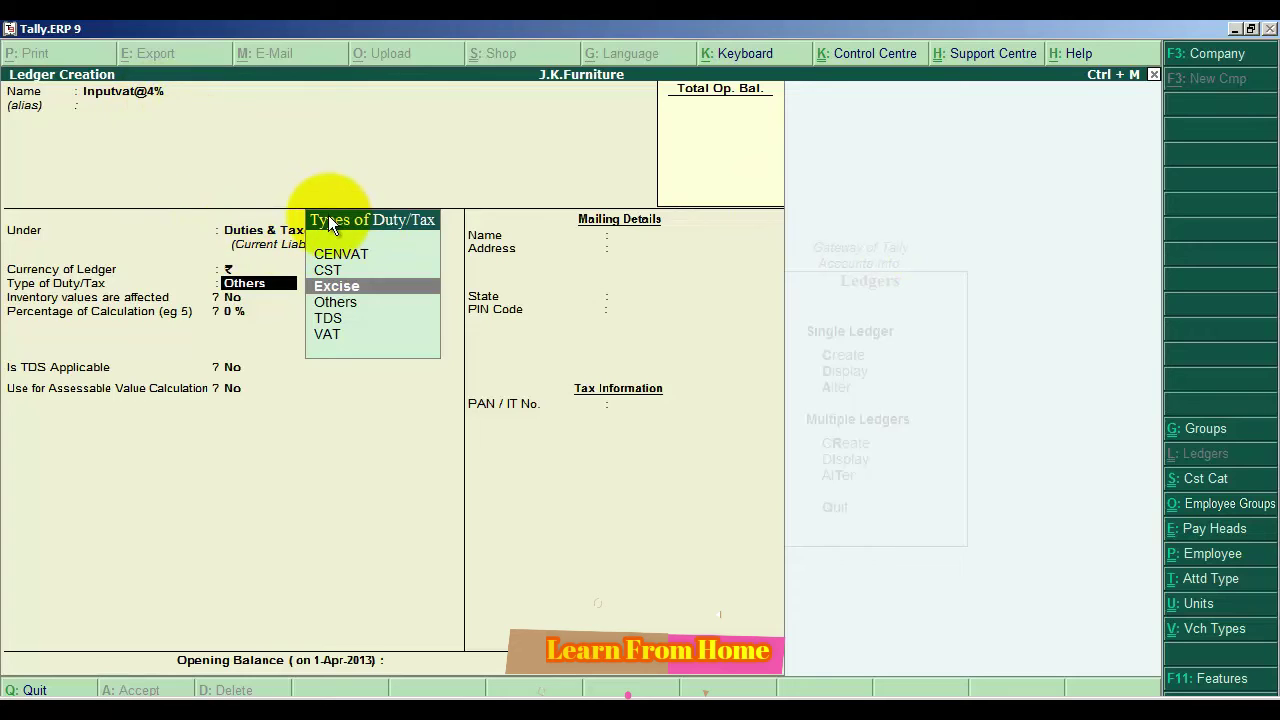
left_click(346, 285)
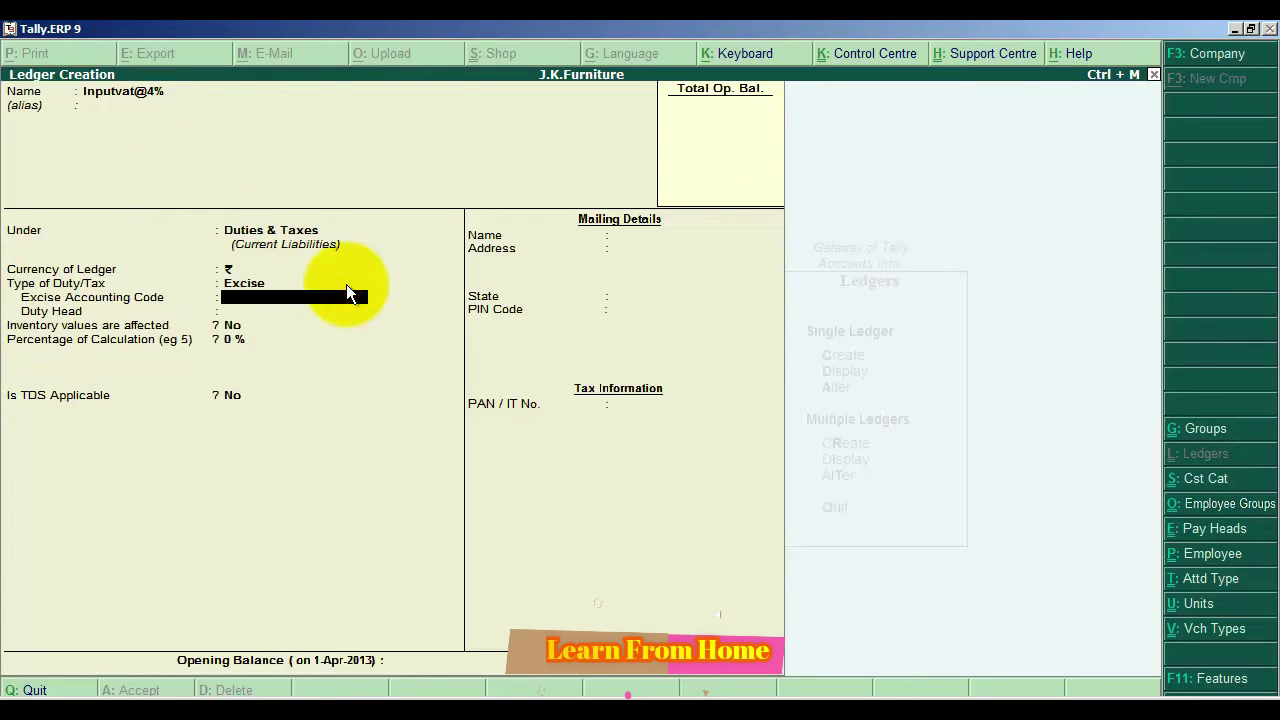
key("Return")
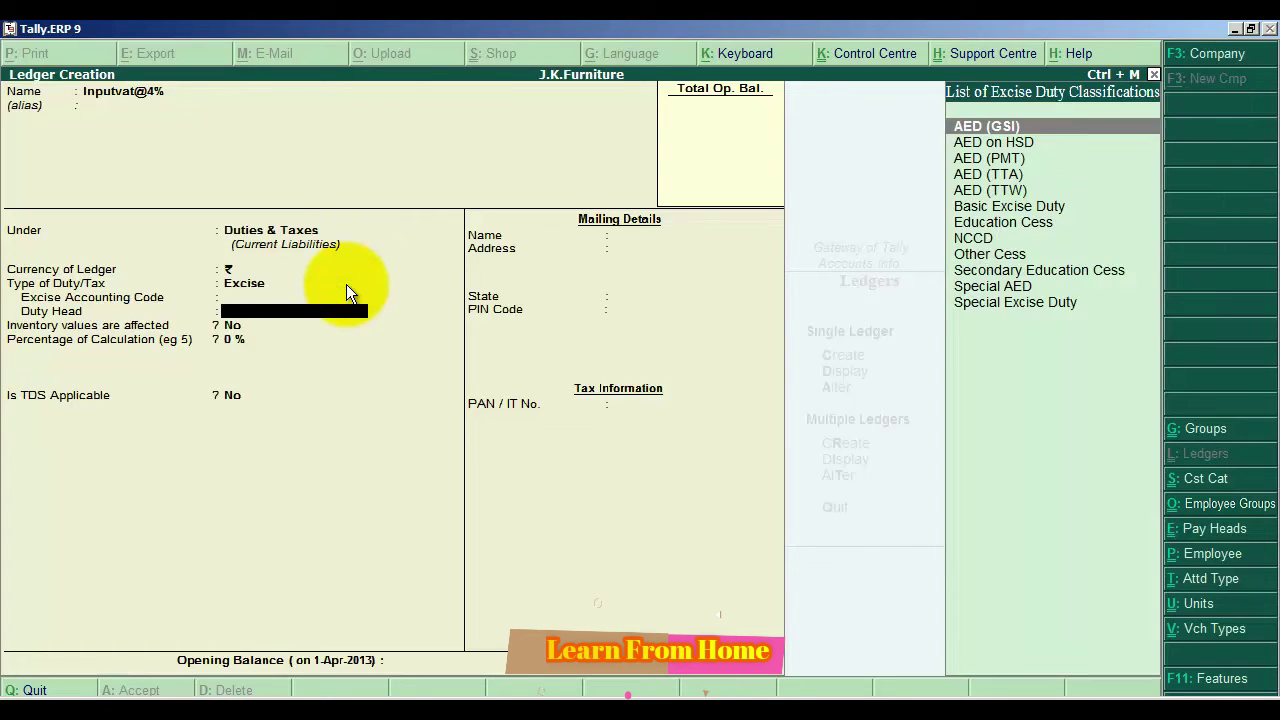
- Set the duty head to Basic Excise Duty and keep the percentage of calculation at 0 %
key("Down")
key("Down")
key("Down")
key("Down")
key("Down")
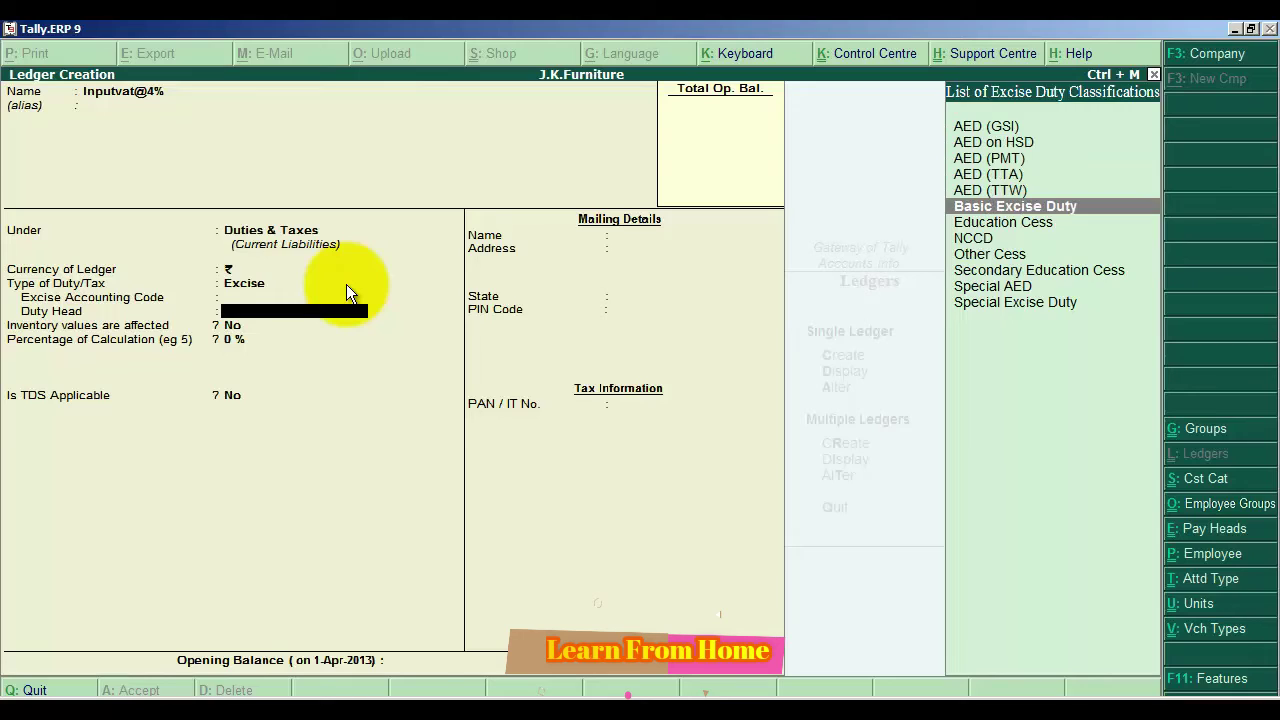
key("Return")
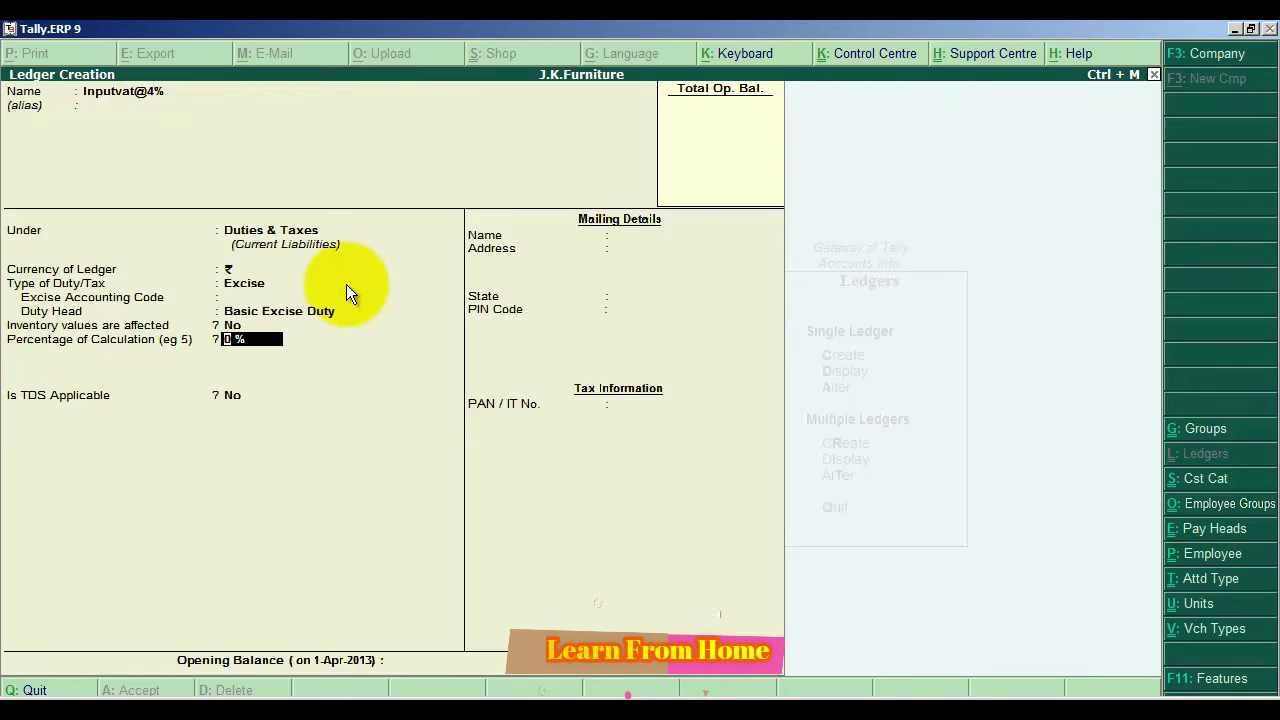
key("Return")
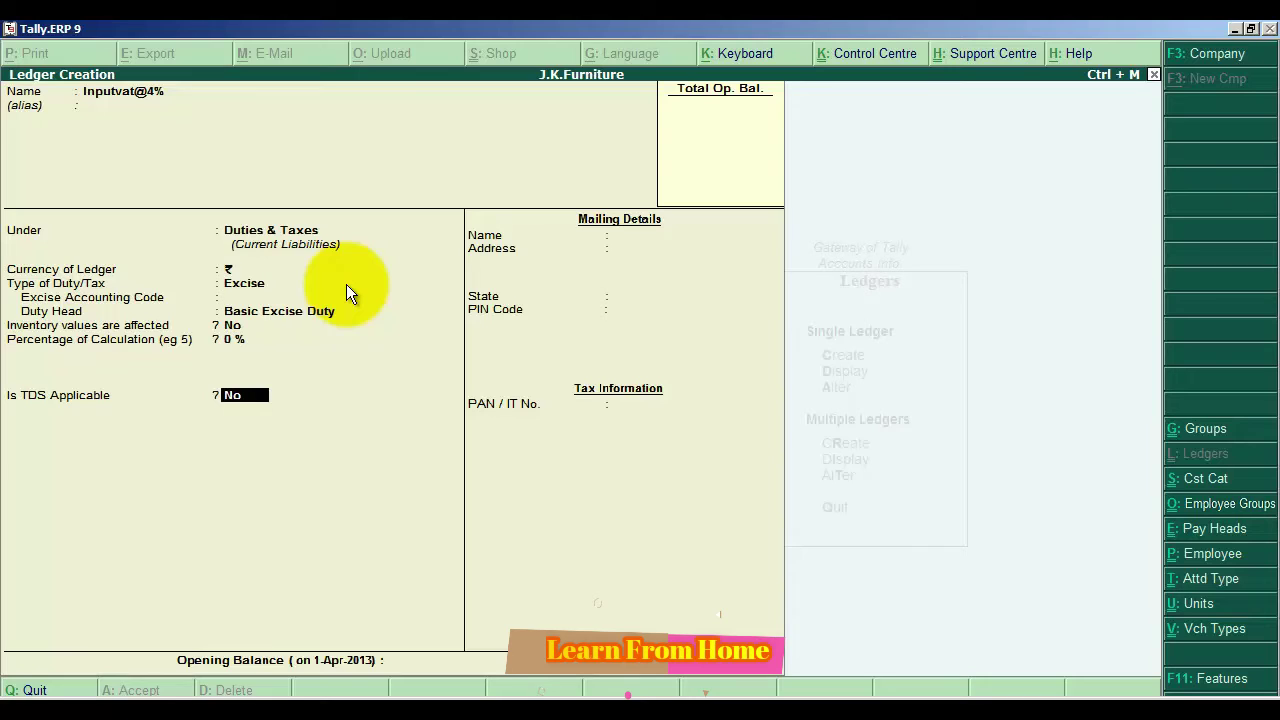
- Keep TDS applicability at No, leave the opening balance blank and save the Inputvat@4% ledger
key("Return")
key("Return")
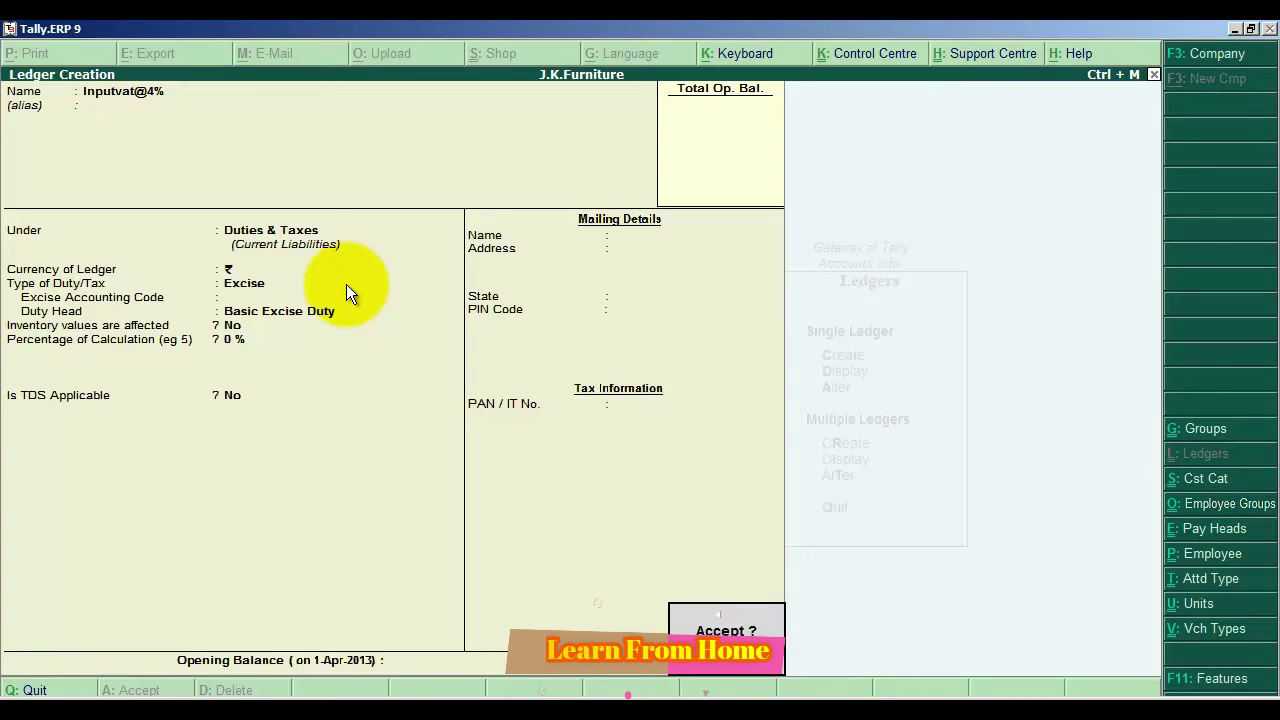
key("Return")
- Name the next ledger Output Vat@4% and keep it grouped under Duties & Taxes with the default currency
type("Ou")
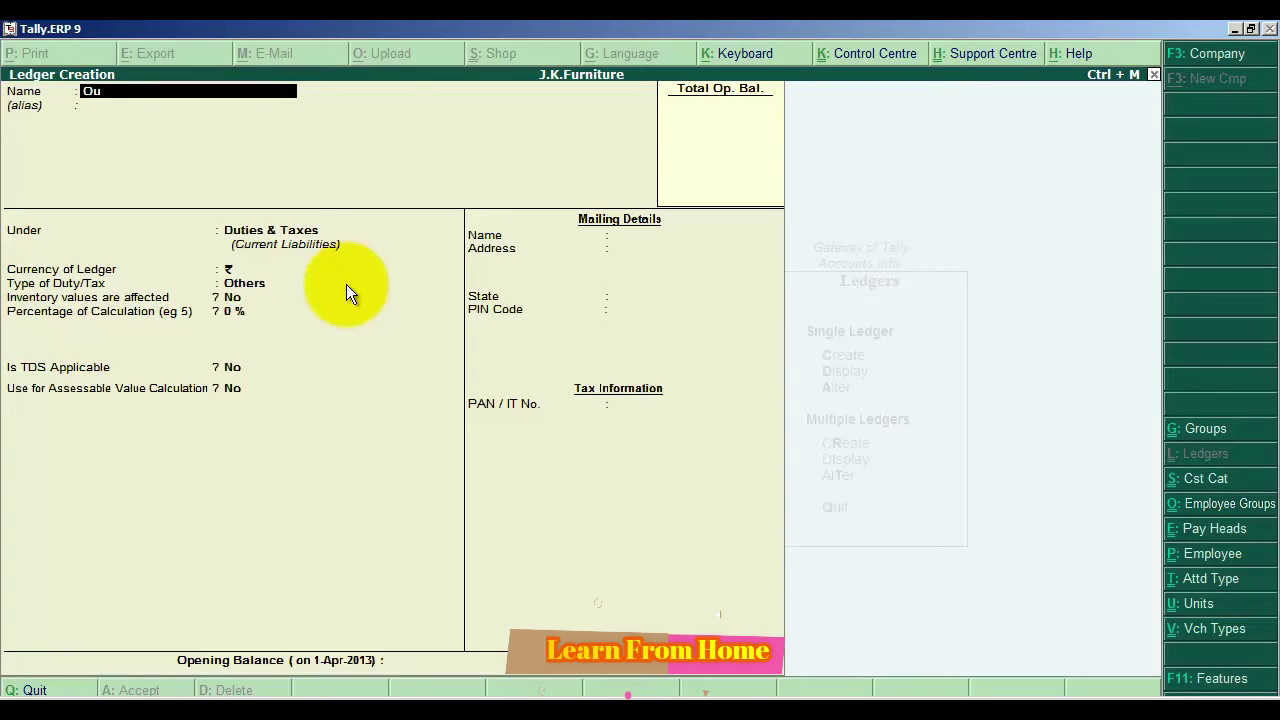
type("tput Vat@4%")
key("Return")
key("Return")
key("Return")
key("Return")
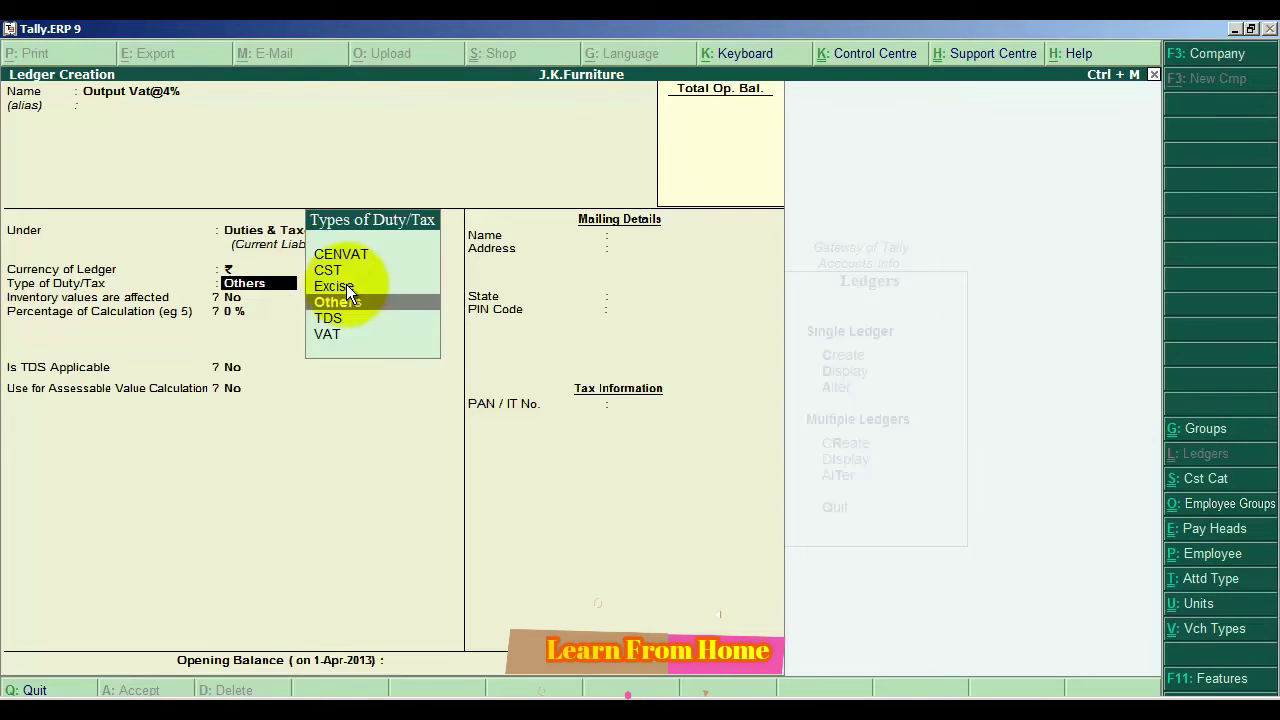
- Set the Output Vat@4% ledger's type of duty/tax to Excise and leave the excise accounting code blank
key("Up")
key("Return")
key("Return")
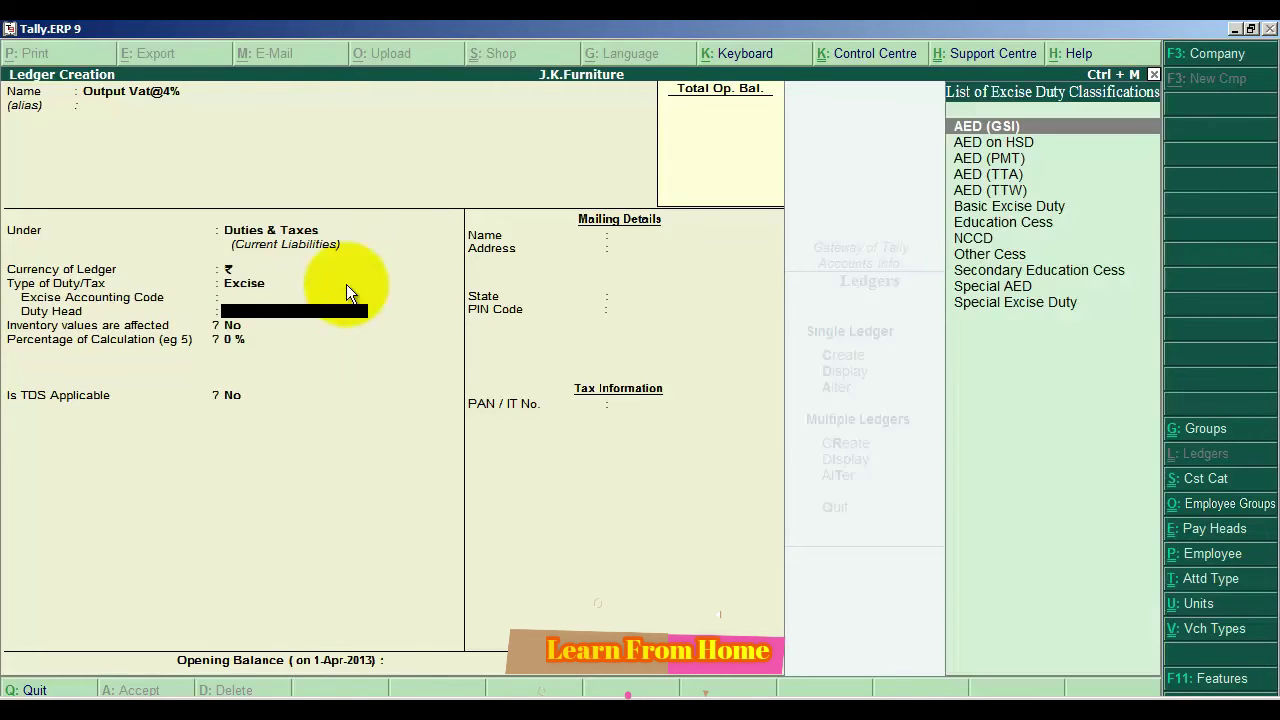
- Set the Output Vat@4% ledger's duty head to Basic Excise Duty
key("Return")
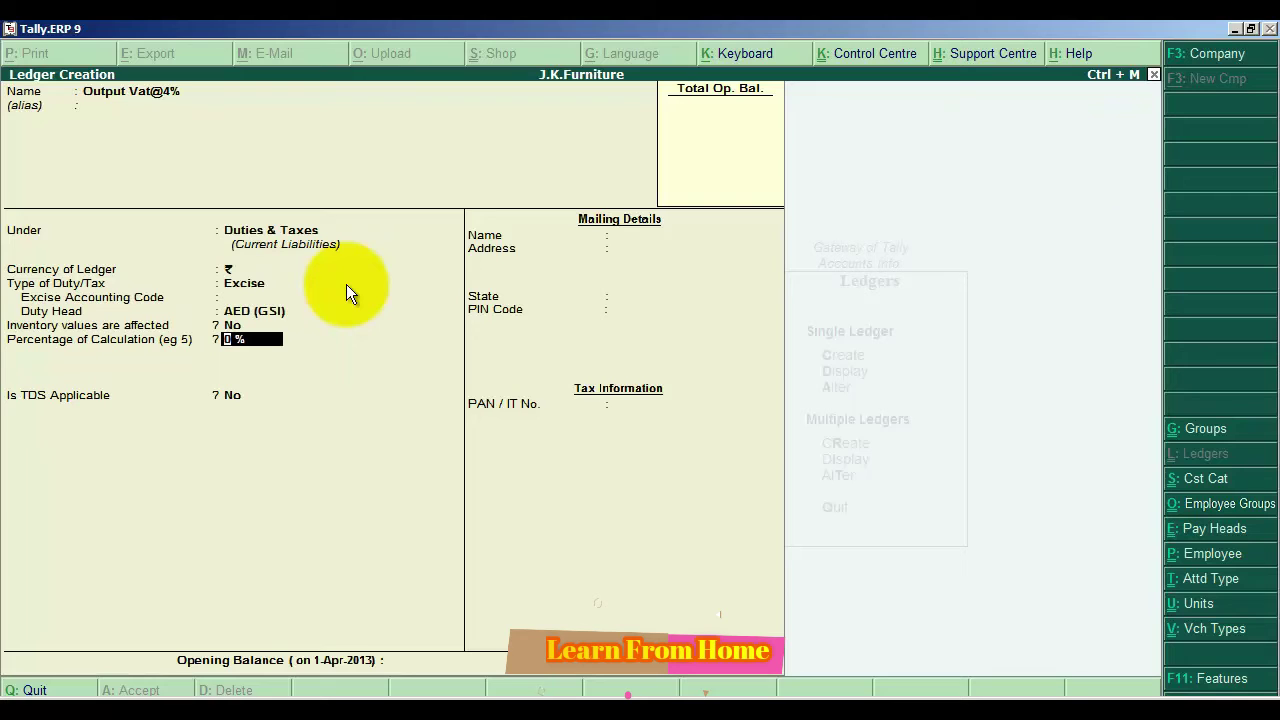
key("BackSpace")
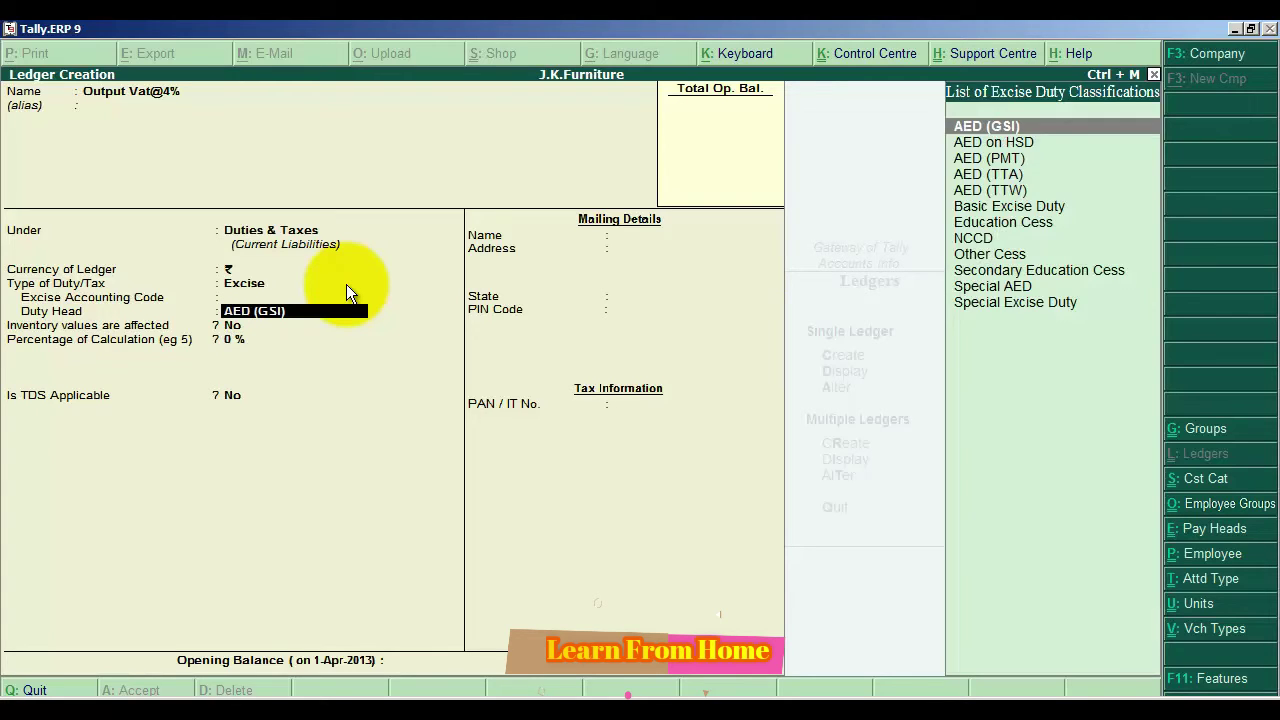
key("Down")
key("Down")
key("Down")
key("Down")
key("Down")
key("Down")
key("Up")
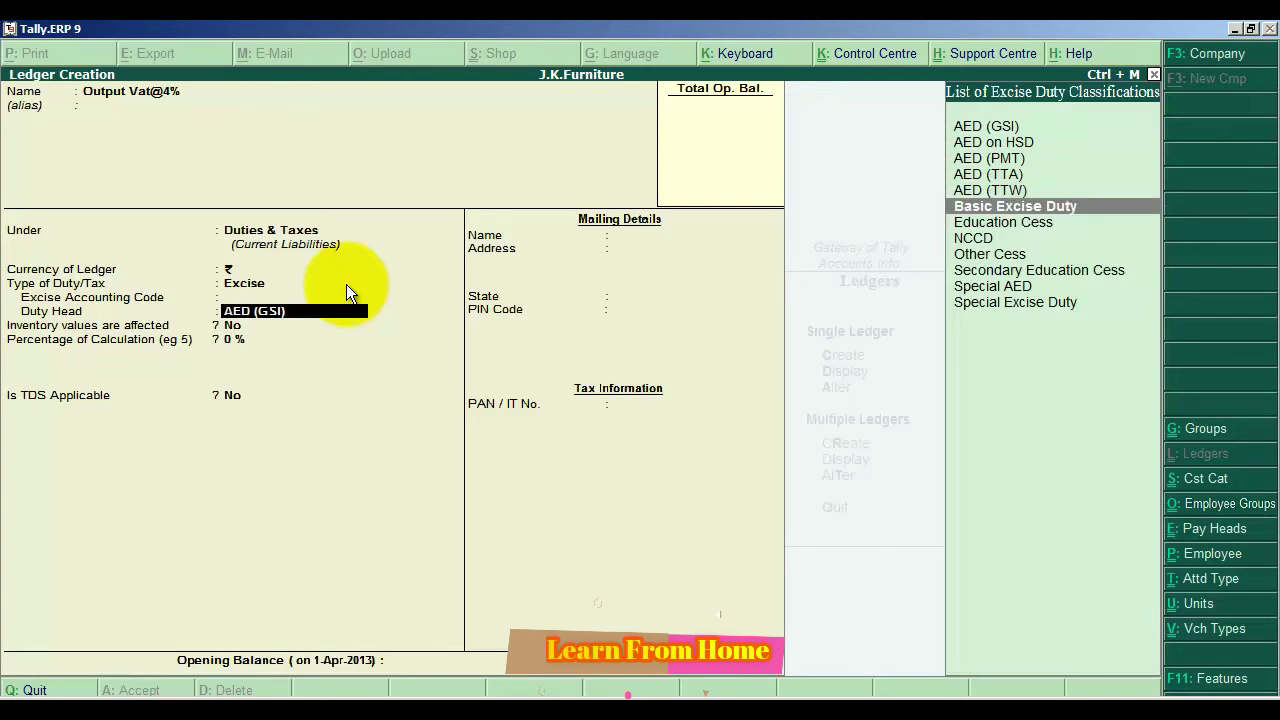
key("Return")
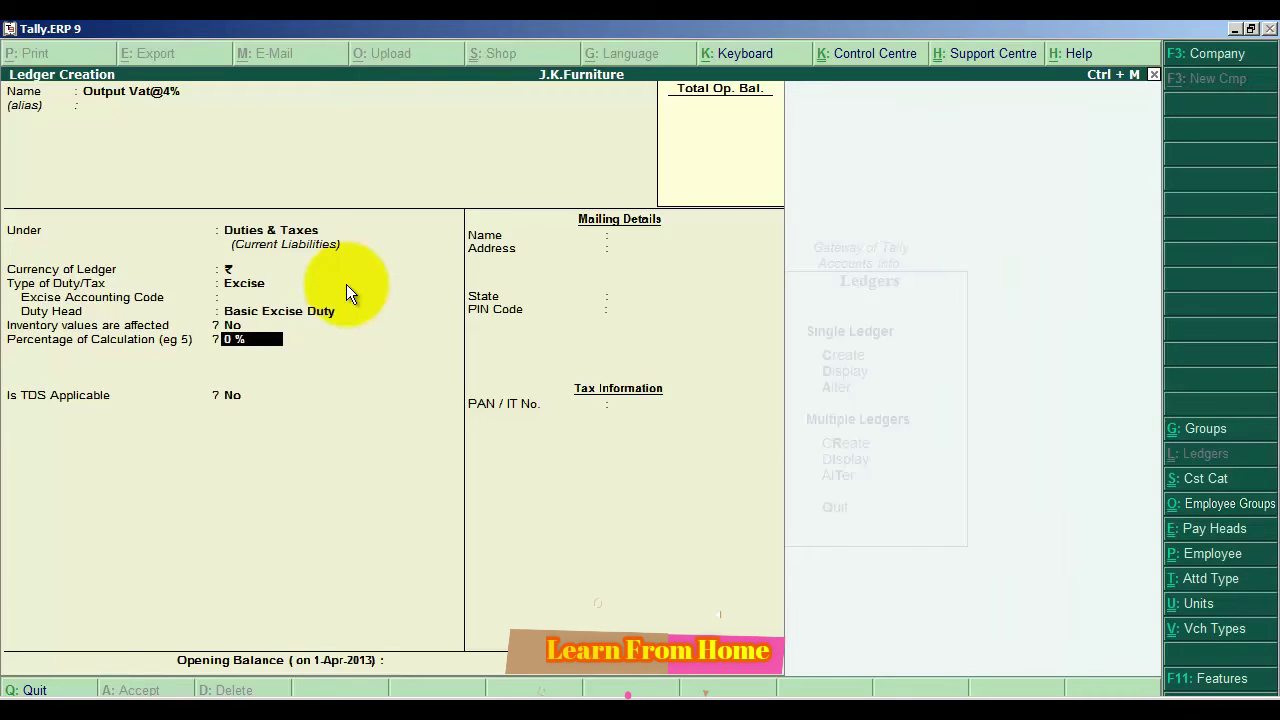
- Keep the calculation percentage at 0 % and TDS applicability at No, then save the Output Vat@4% ledger without an opening balance
key("Return")
key("Return")
key("Return")
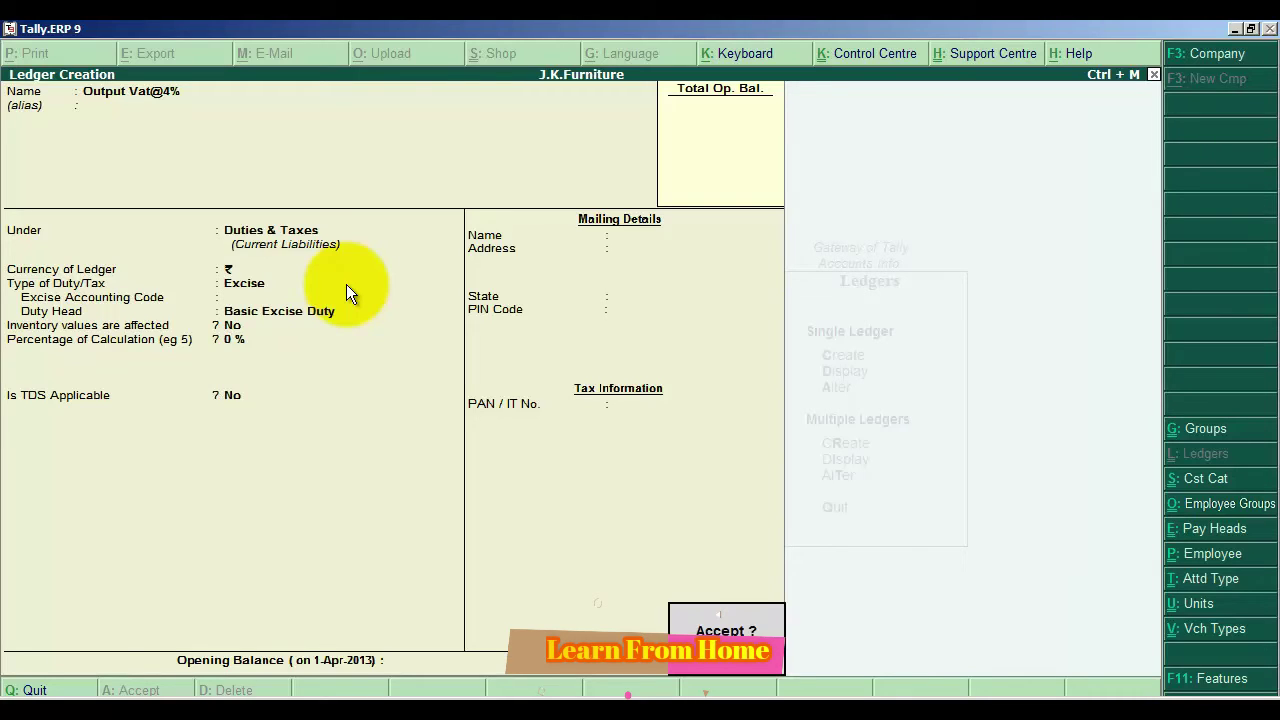
key("Return")
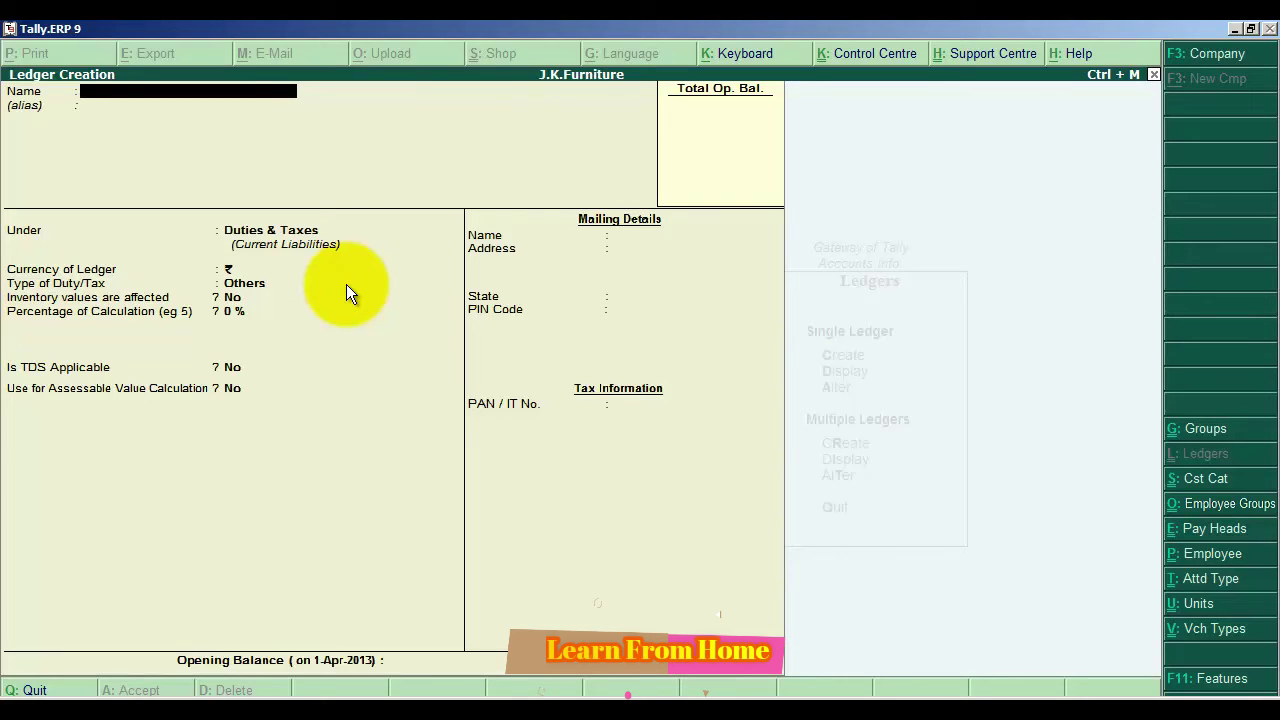
- Name the next ledger Supplier and group it under Sundry Debtors
type("Supplier")
key("Return")
key("Return")
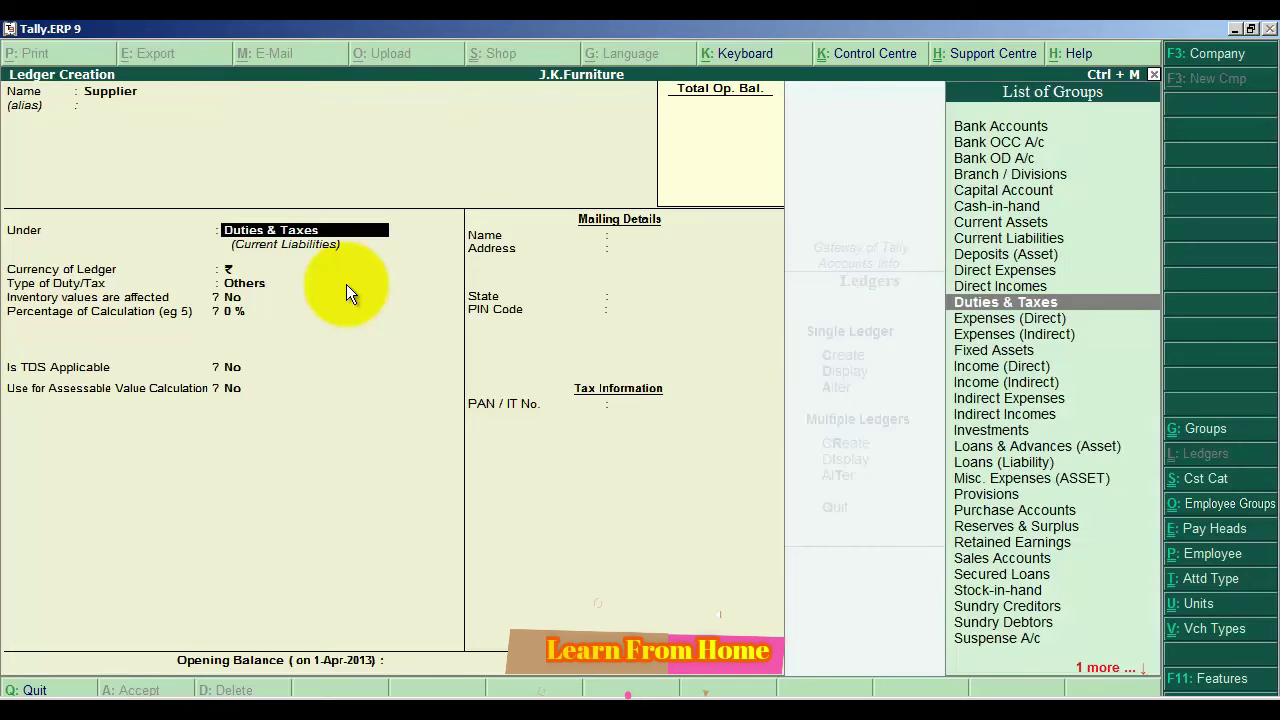
type("S")
key("Down")
key("Down")
key("Down")
key("Down")
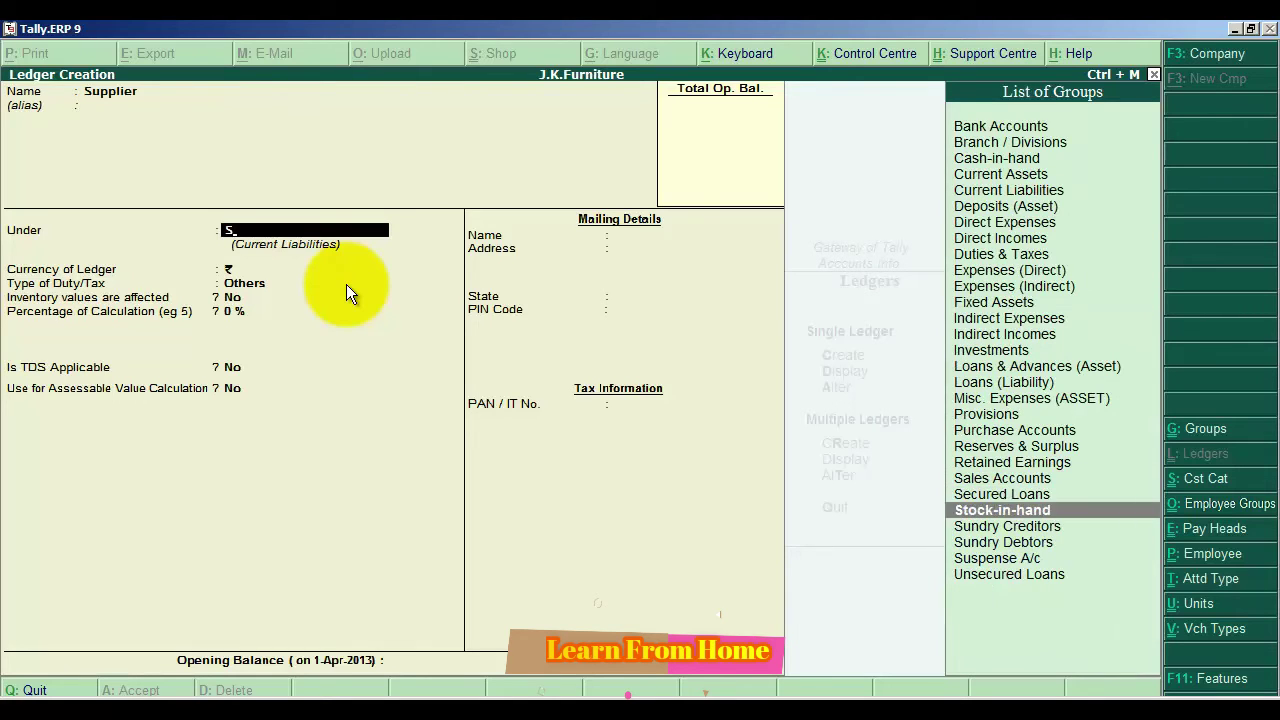
key("Return")
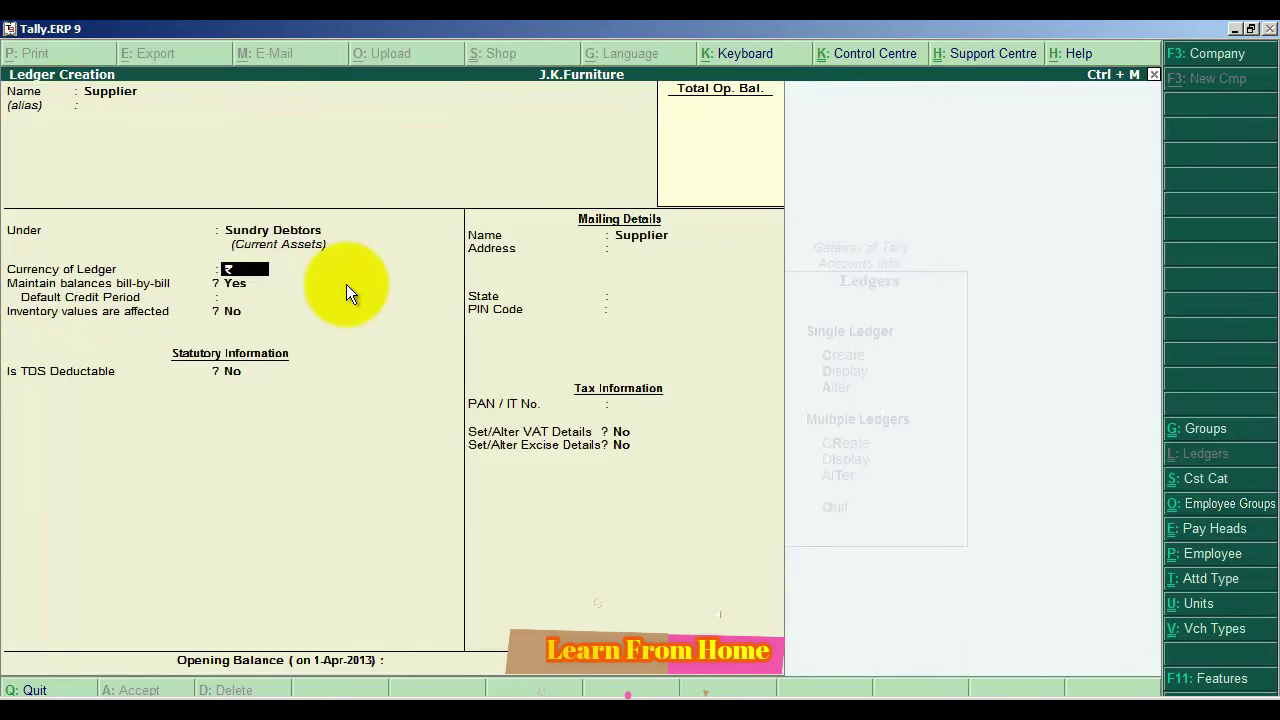
- Keep the Supplier ledger's bill-by-bill balances at Yes and TDS deductable at No, leaving the default credit period blank
key("Return")
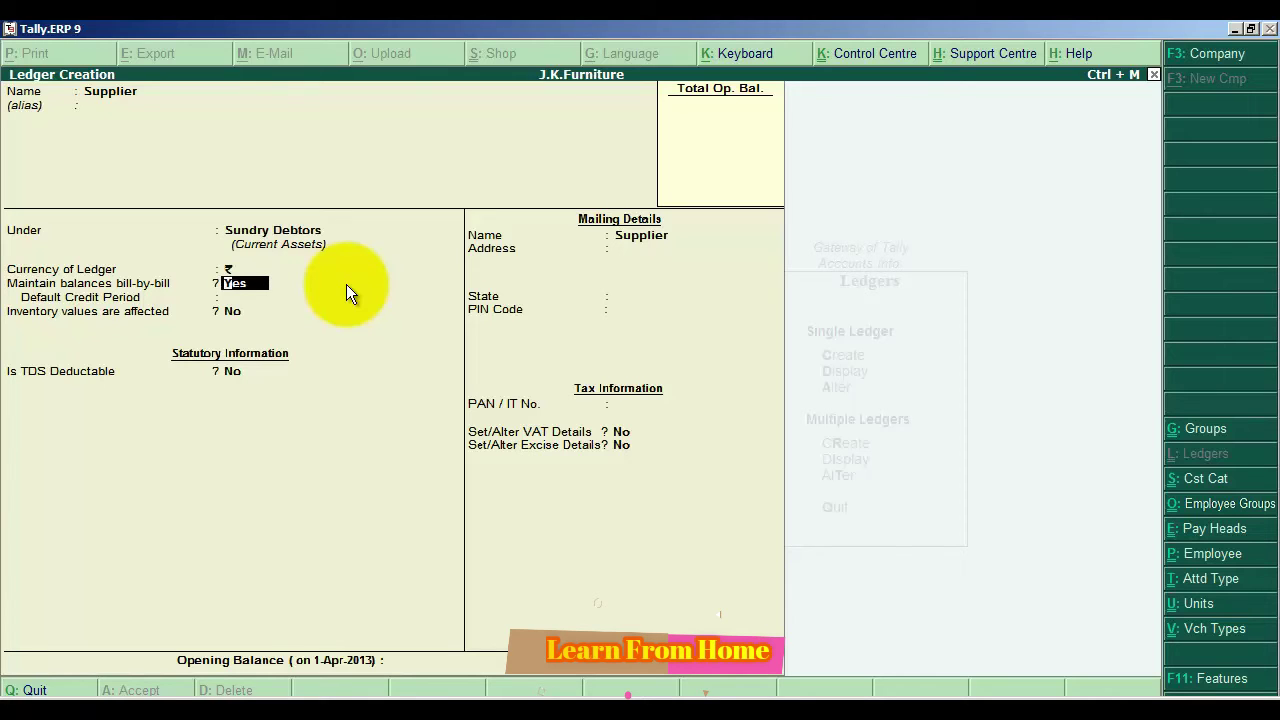
key("Return")
key("Return")
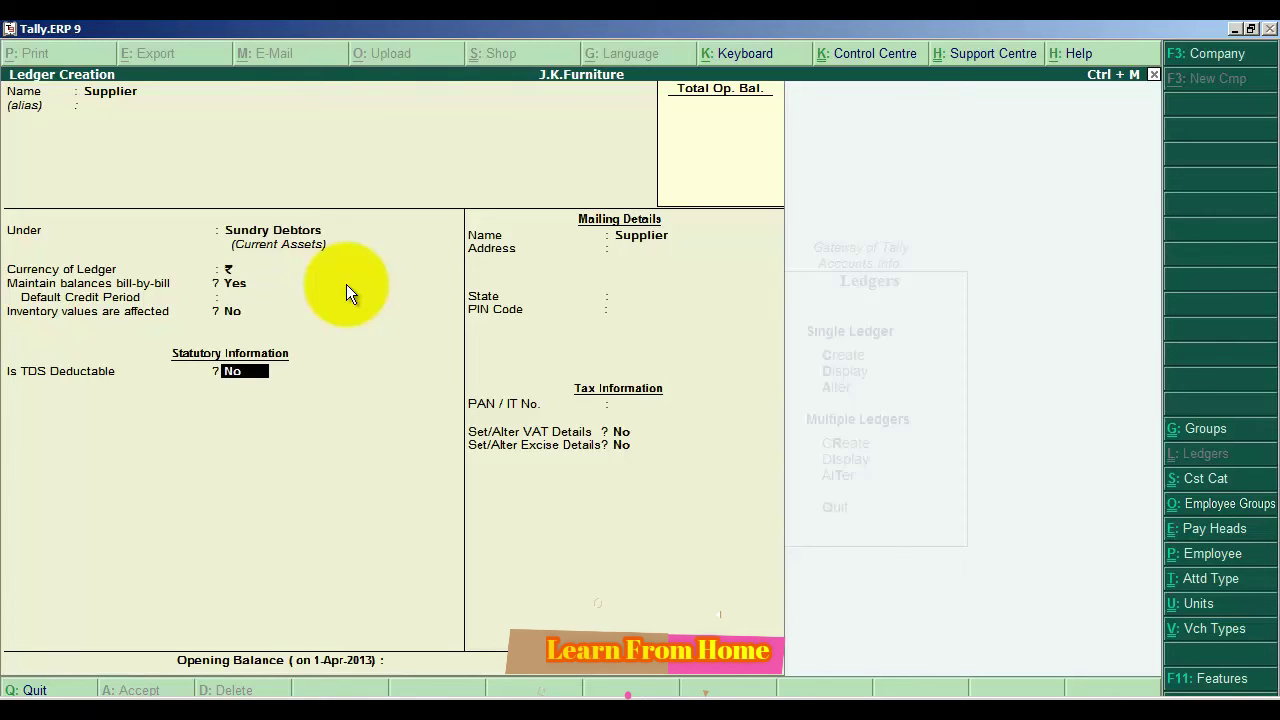
key("Return")
- Leave the Supplier ledger's address, PIN code and PAN blank, with the state set to Not Applicable
key("Return")
key("Return")
key("Return")
key("Return")
key("Return")
key("Return")
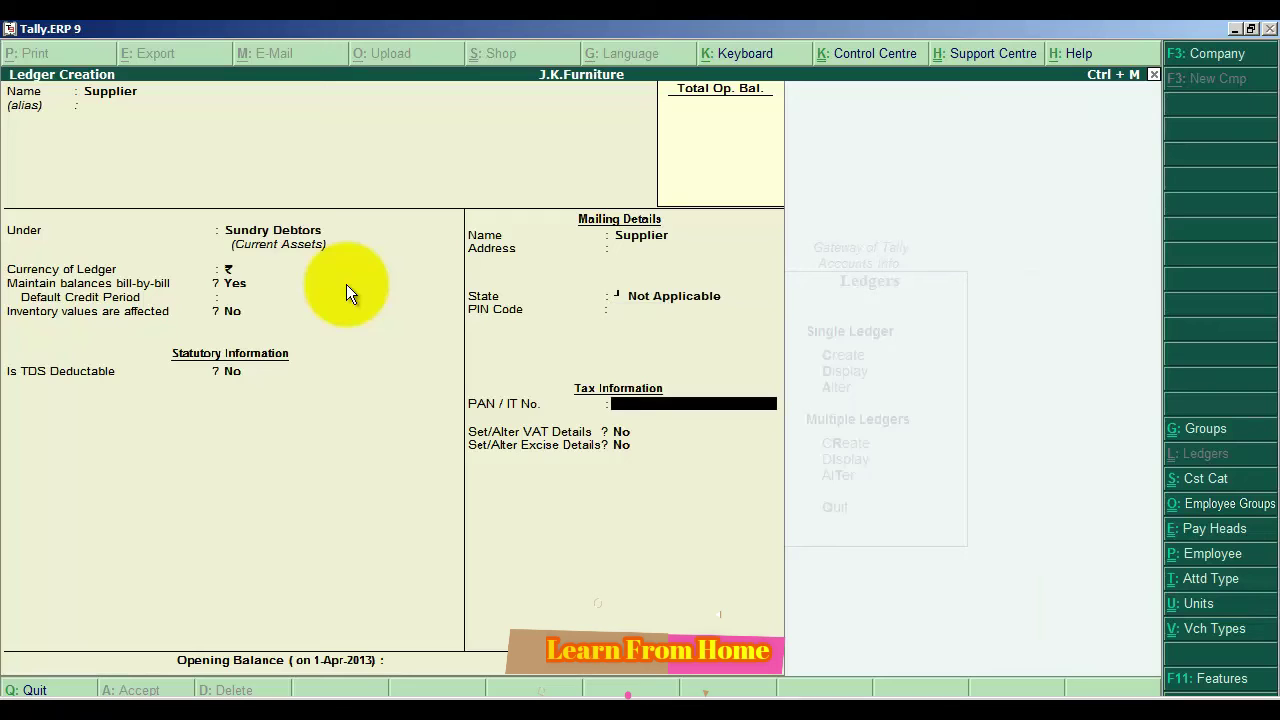
- Enable excise details for the Supplier ledger and leave the registration number, date, range, division and commissionerate blank
key("y")
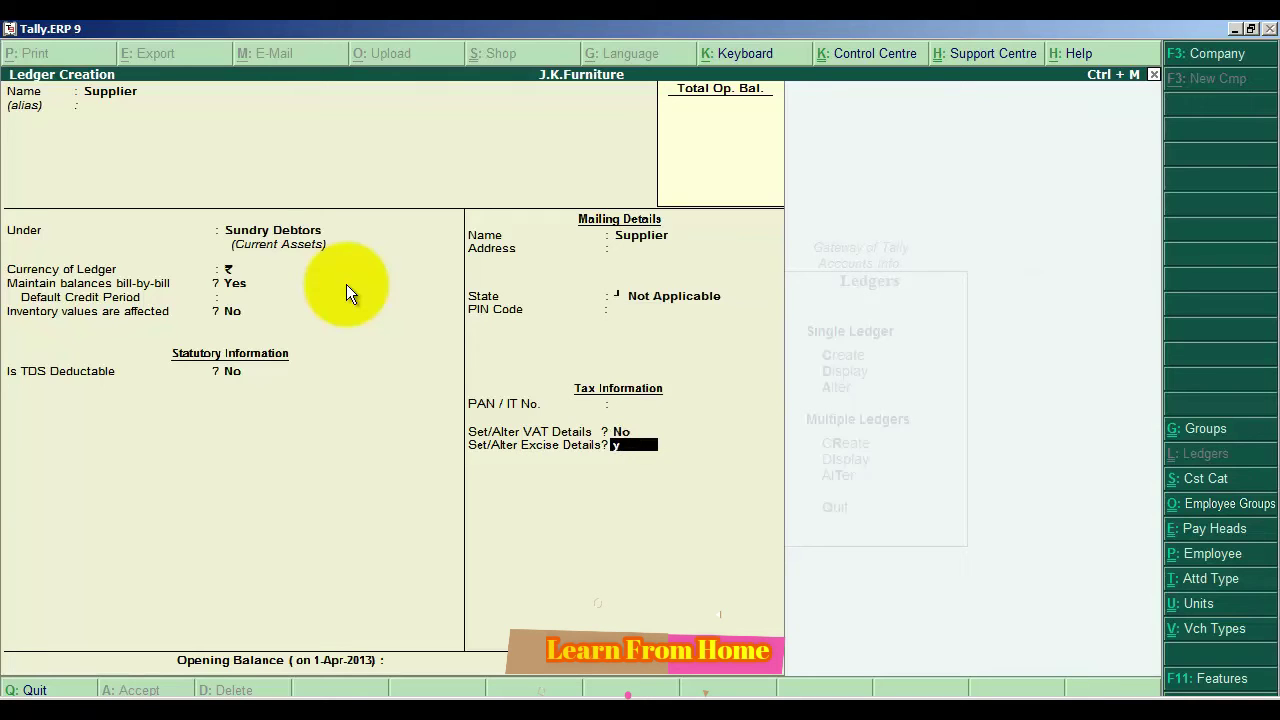
key("Return")
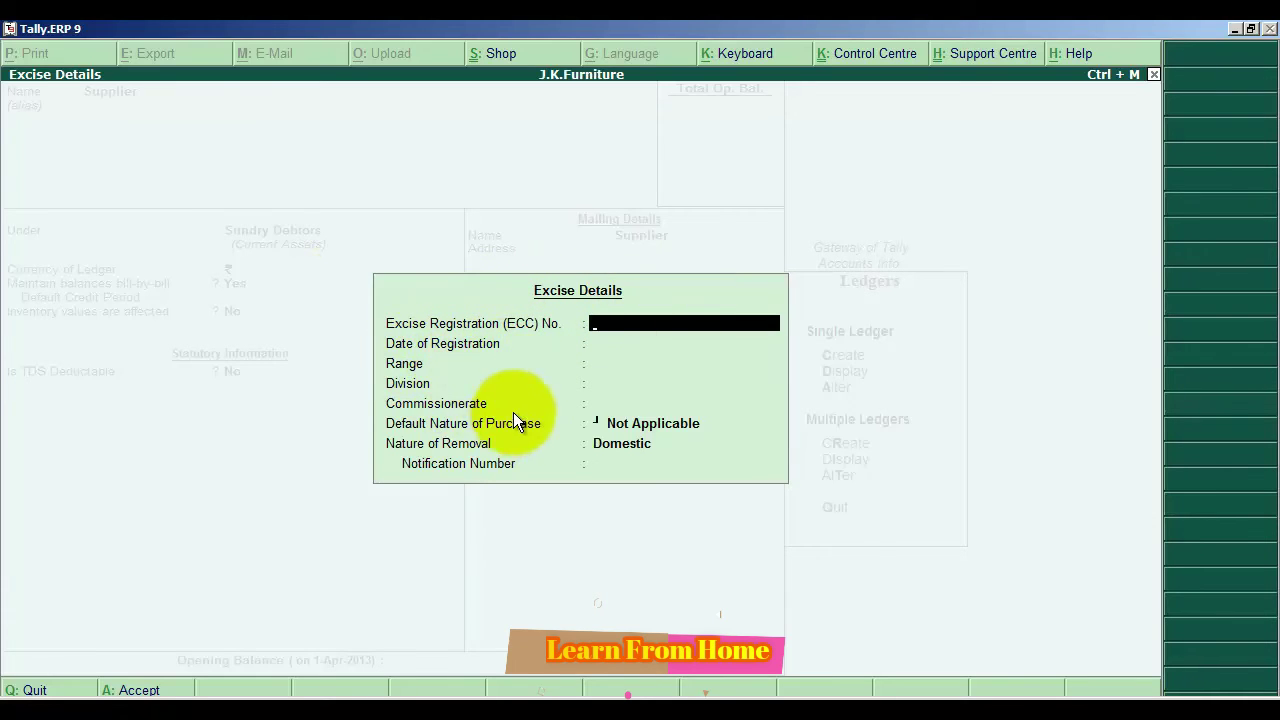
key("Return")
key("Return")
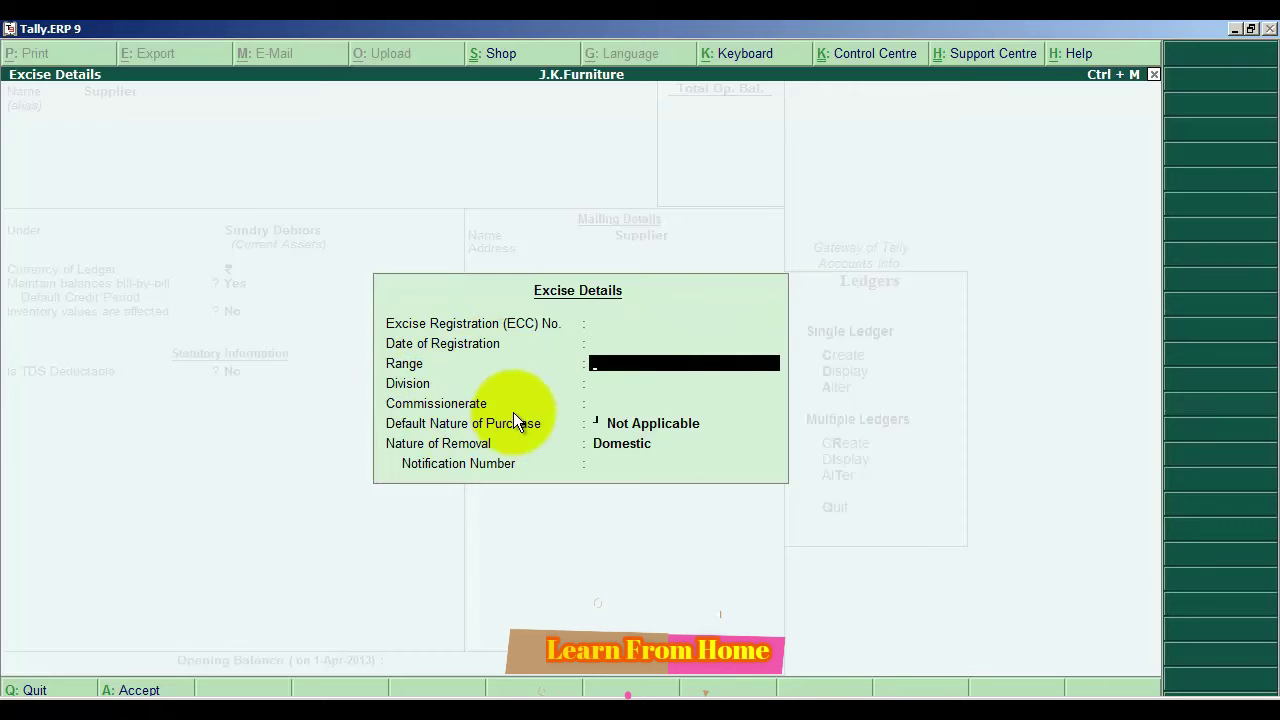
key("Return")
key("Return")
key("Return")
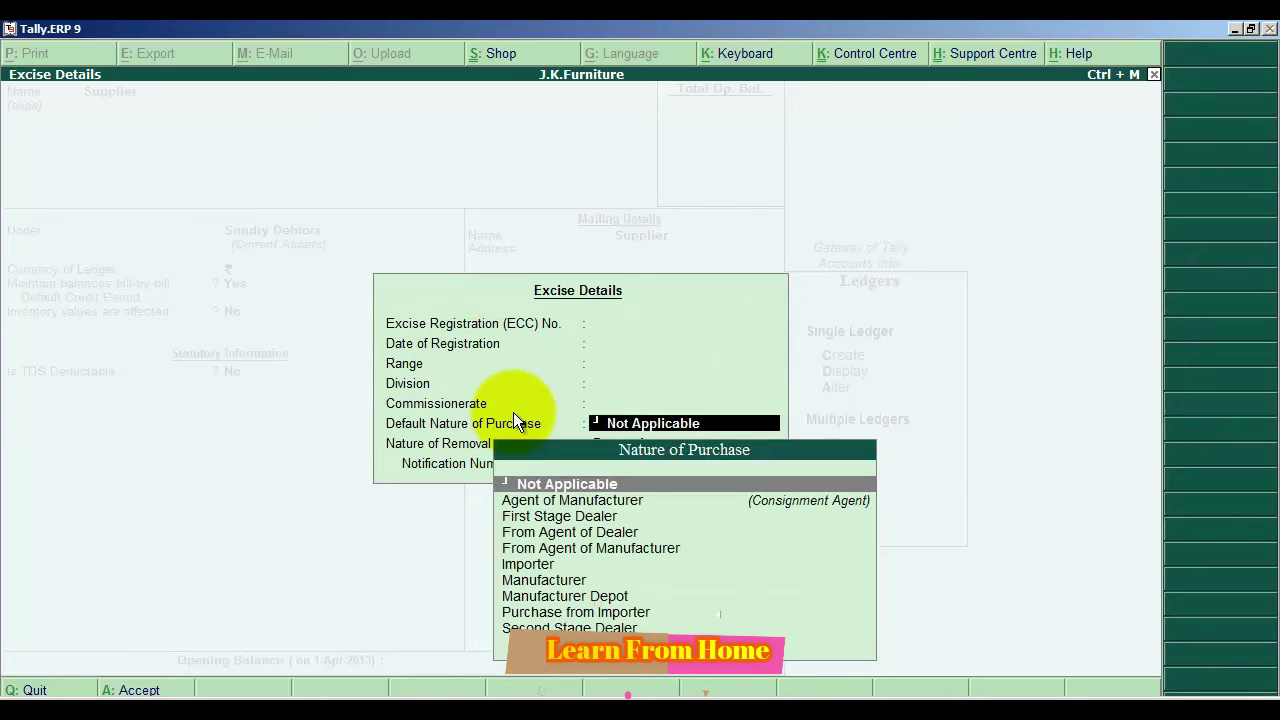
- Set the Supplier's default nature of purchase to Manufacturer
key("Down")
key("Down")
key("Down")
key("Down")
key("Down")
key("Down")
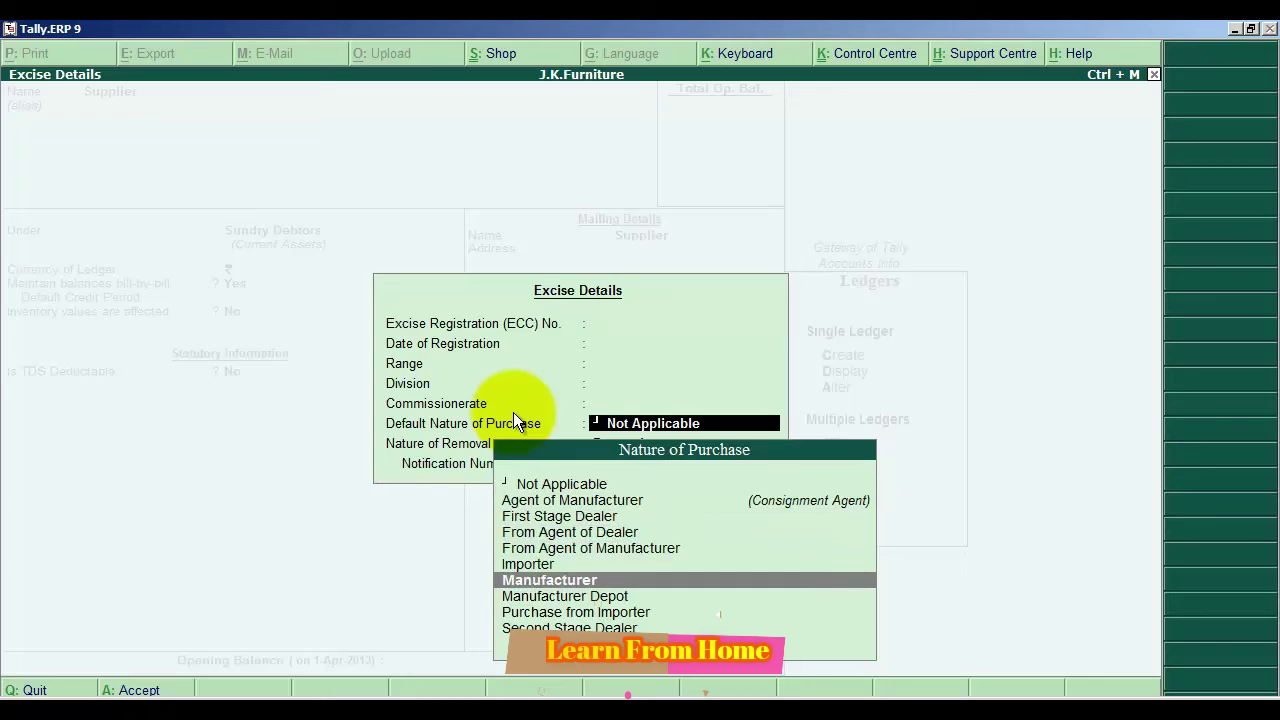
key("Return")
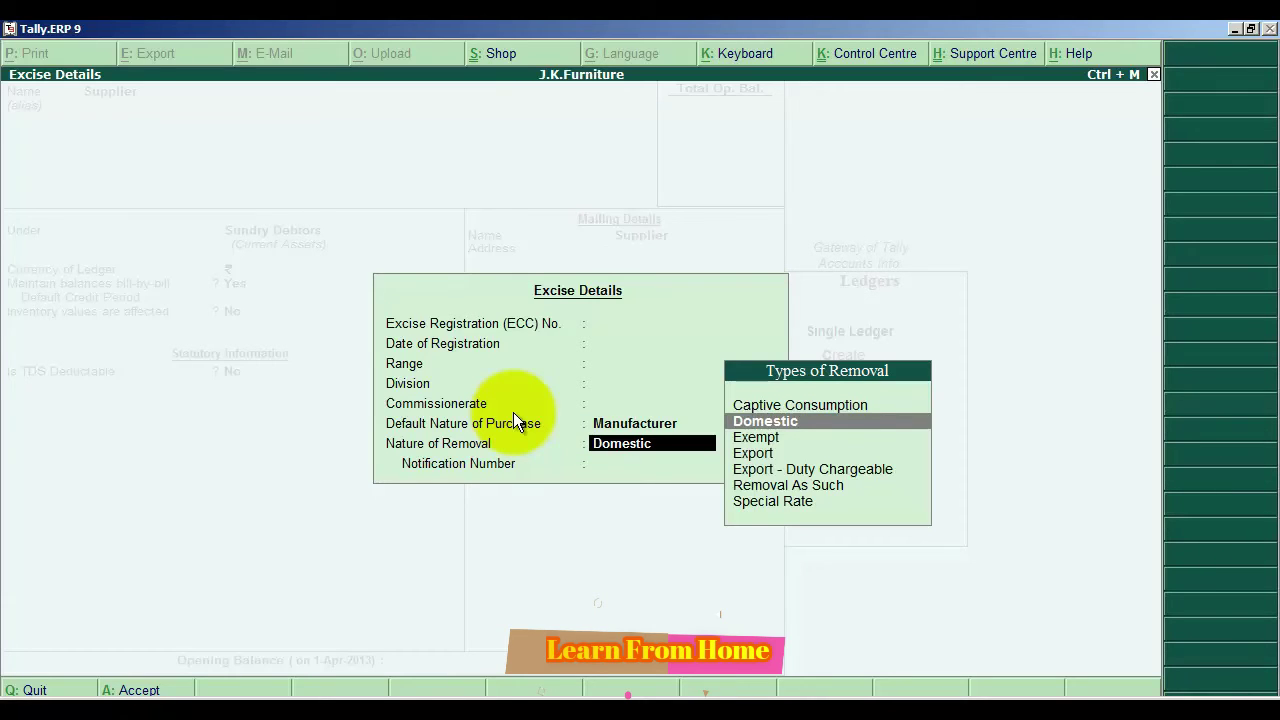
- Set the nature of removal to Domestic, leave the notification number blank and save the Supplier ledger
left_click(771, 424)
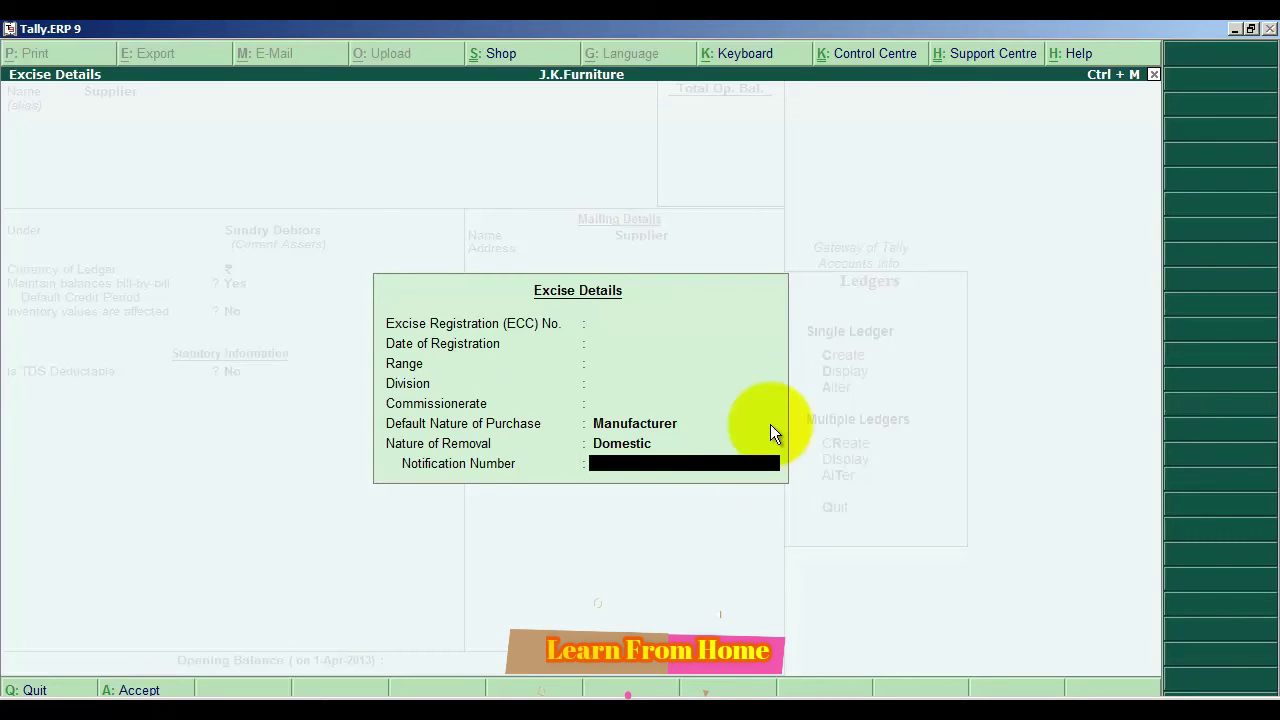
key("Return")
key("Return")
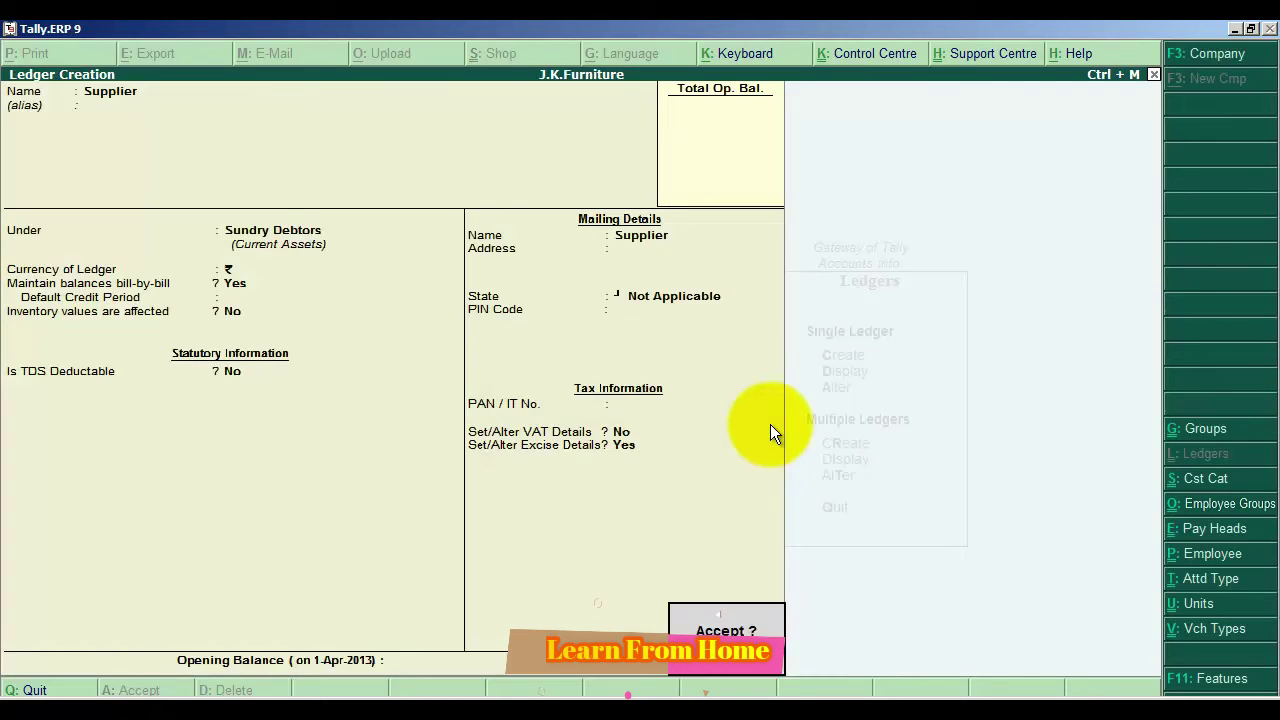
key("Return")
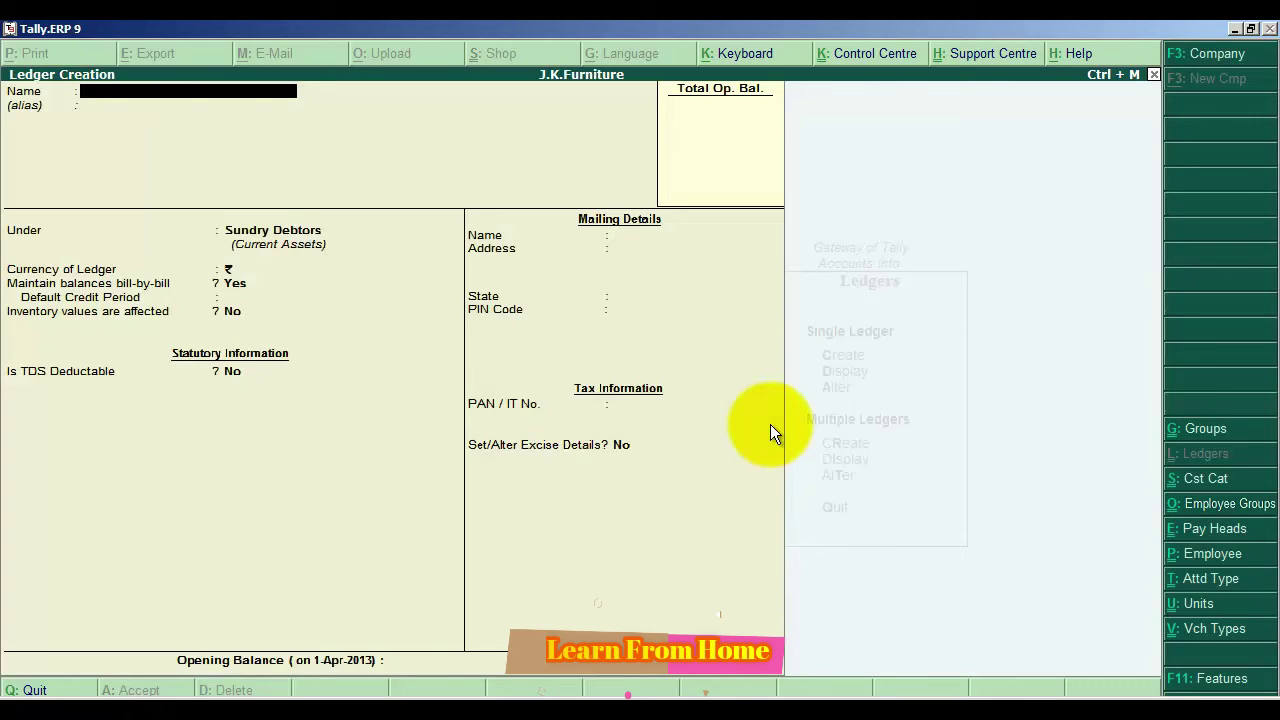
- Name the next ledger Customer and group it under Sundry Creditors
type("Customer")
key("Return")
key("Return")
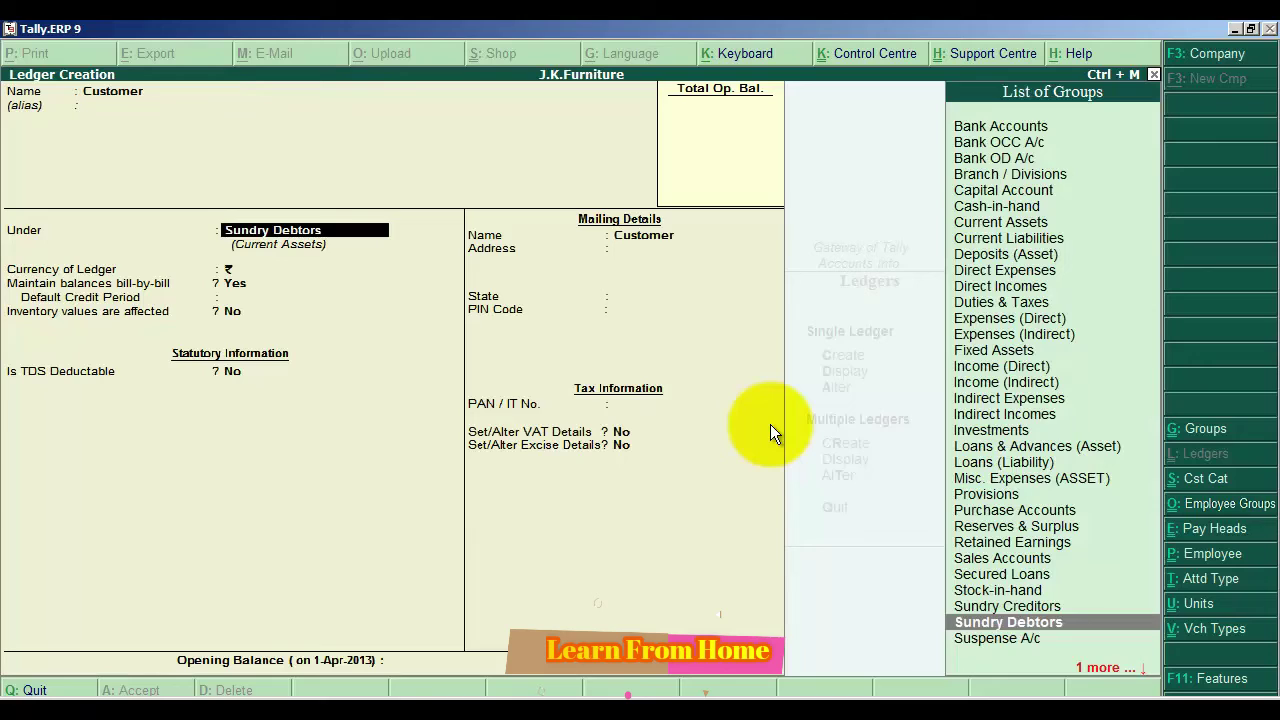
key("Up")
key("Return")
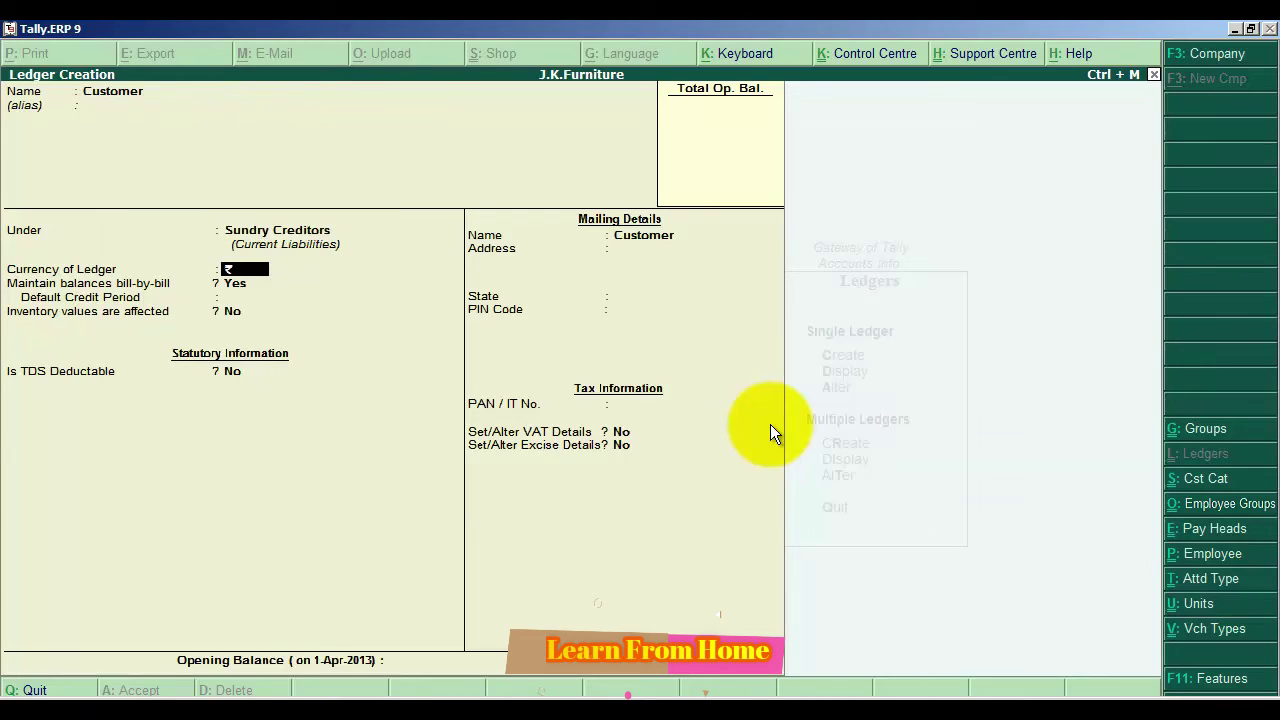
- Keep the Customer ledger's bill-by-bill balances at Yes and TDS deductable at No, leaving the default credit period blank
key("Return")
key("Return")
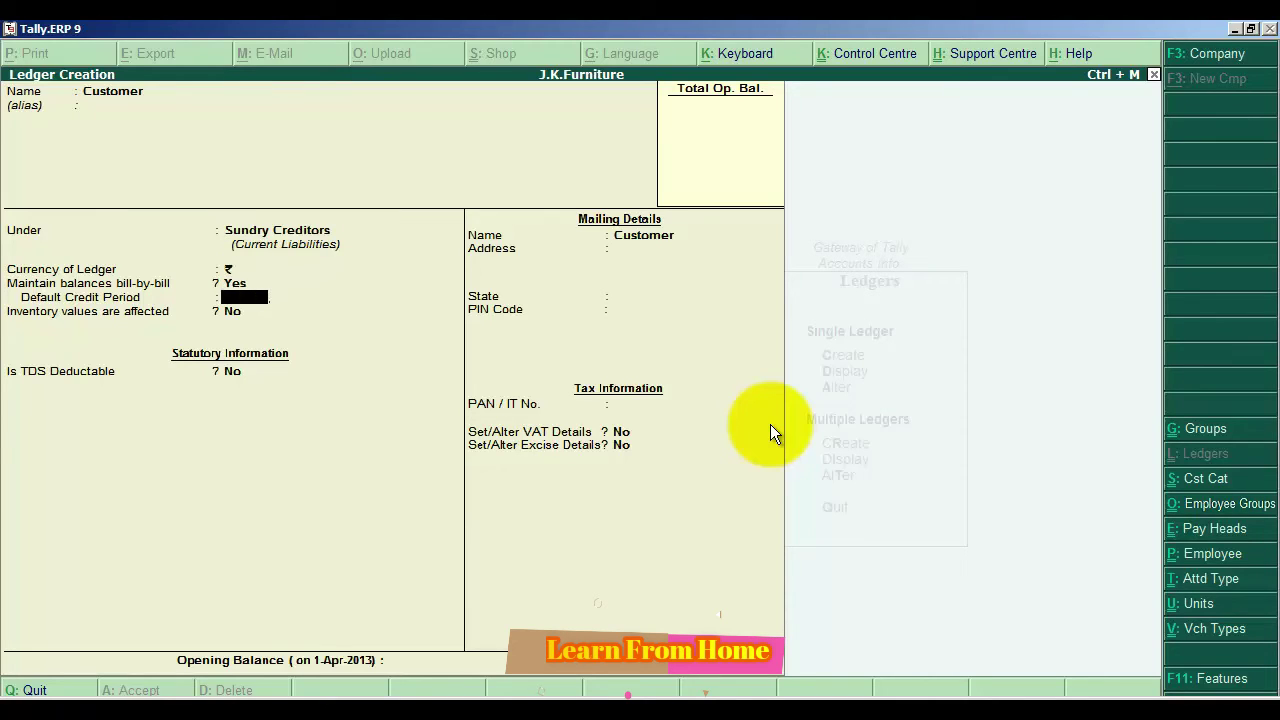
key("Return")
key("Return")
key("Return")
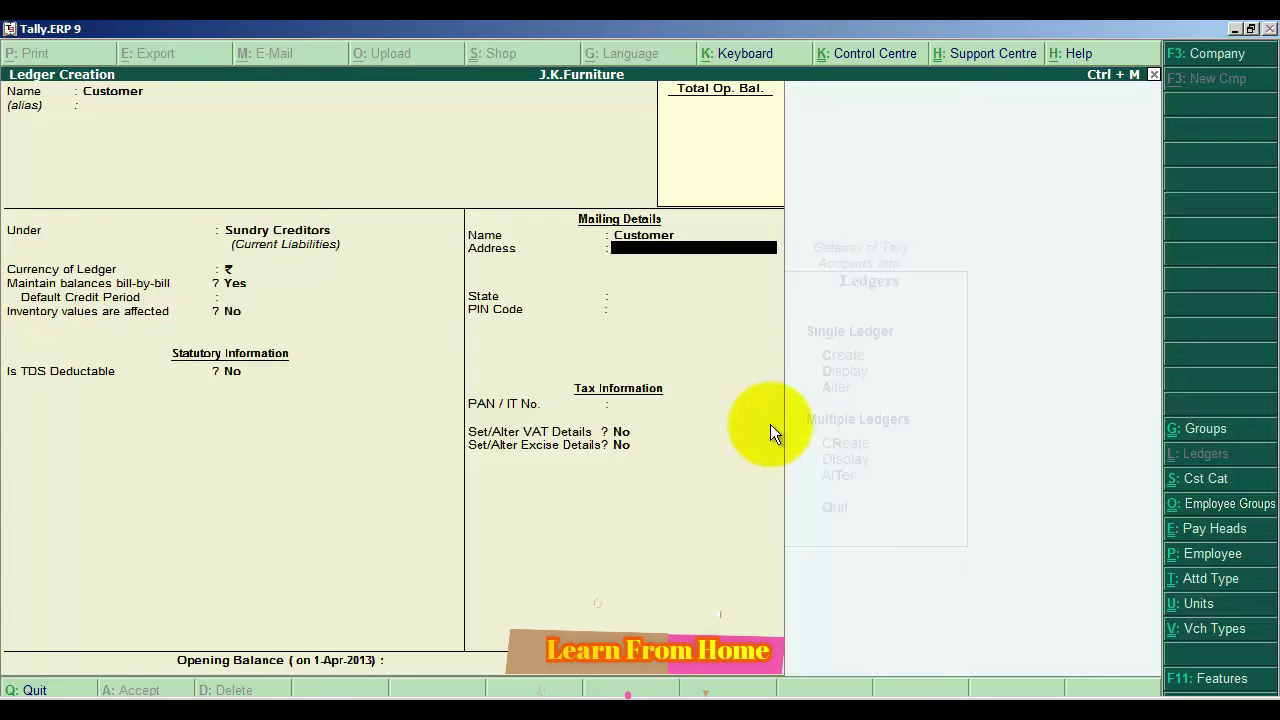
- Set the Customer's state to Gujarat, leave the address, PIN code and PAN blank, and keep VAT details at No
key("Return")
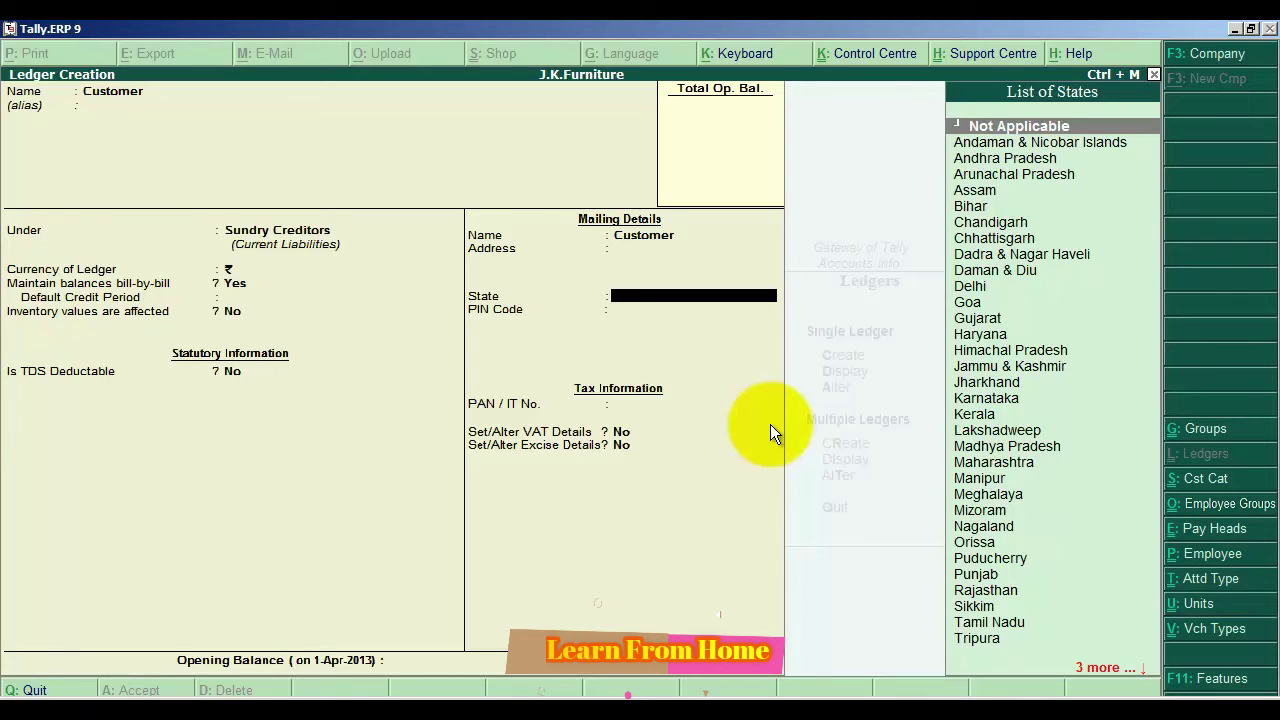
type("gu")
key("Return")
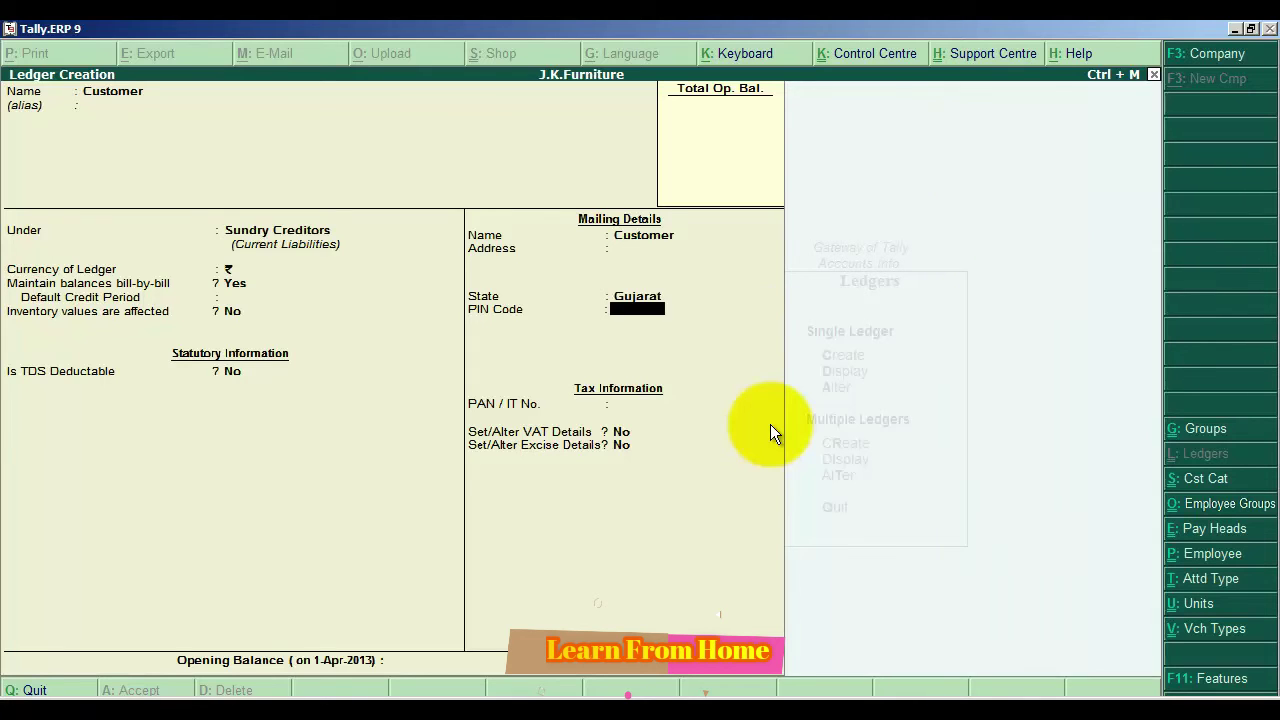
key("Return")
key("Return")
key("Return")
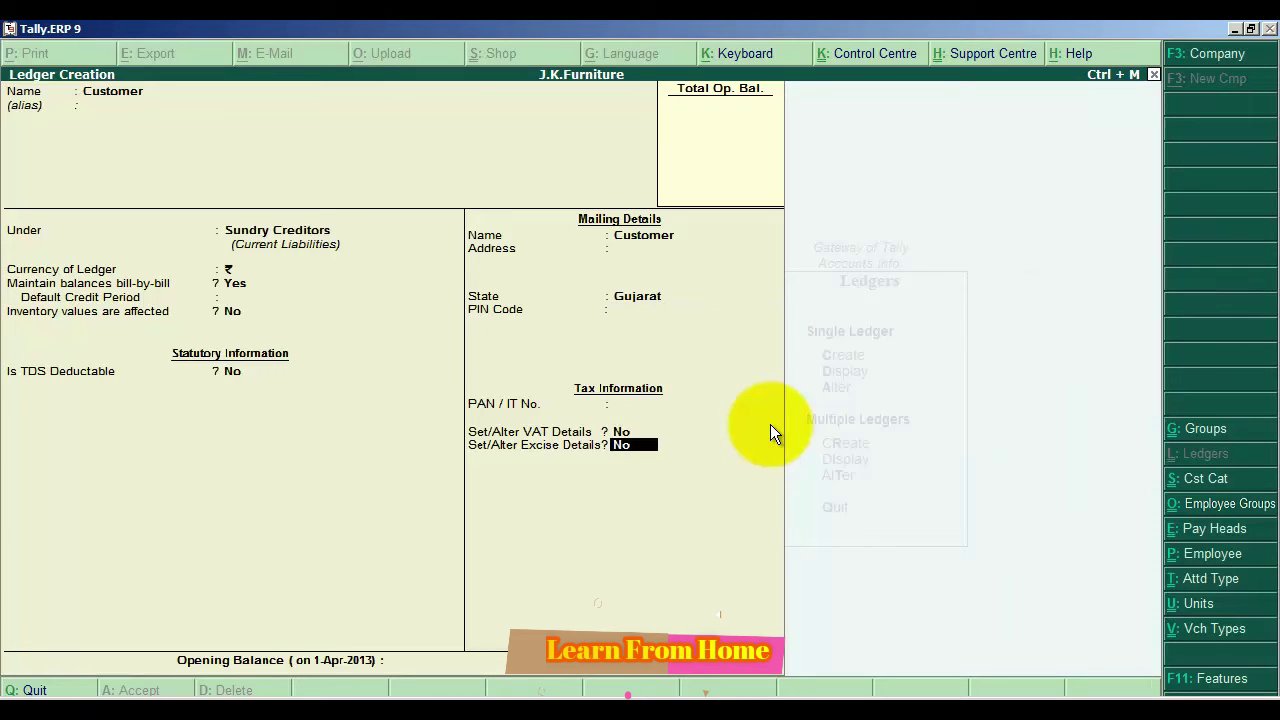
- Enable excise details for the Customer ledger, leaving the ECC number, registration date, range, division and commissionerate blank
type("yes")
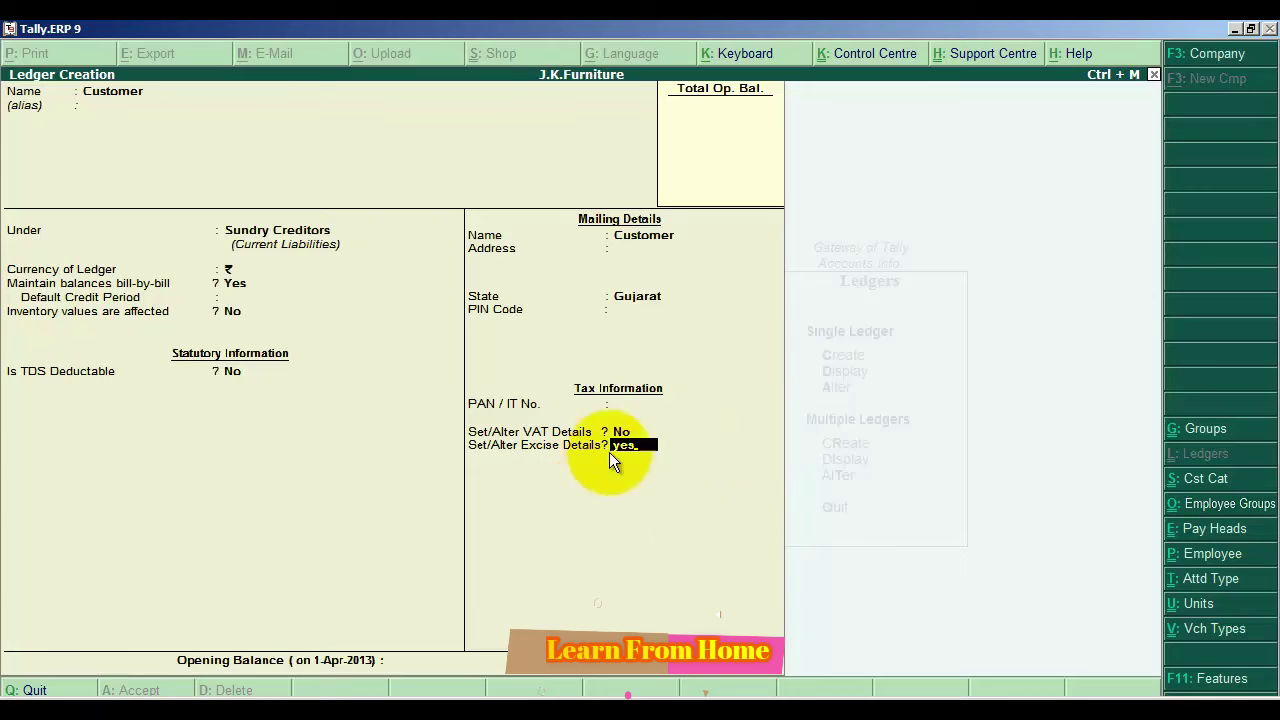
key("Return")
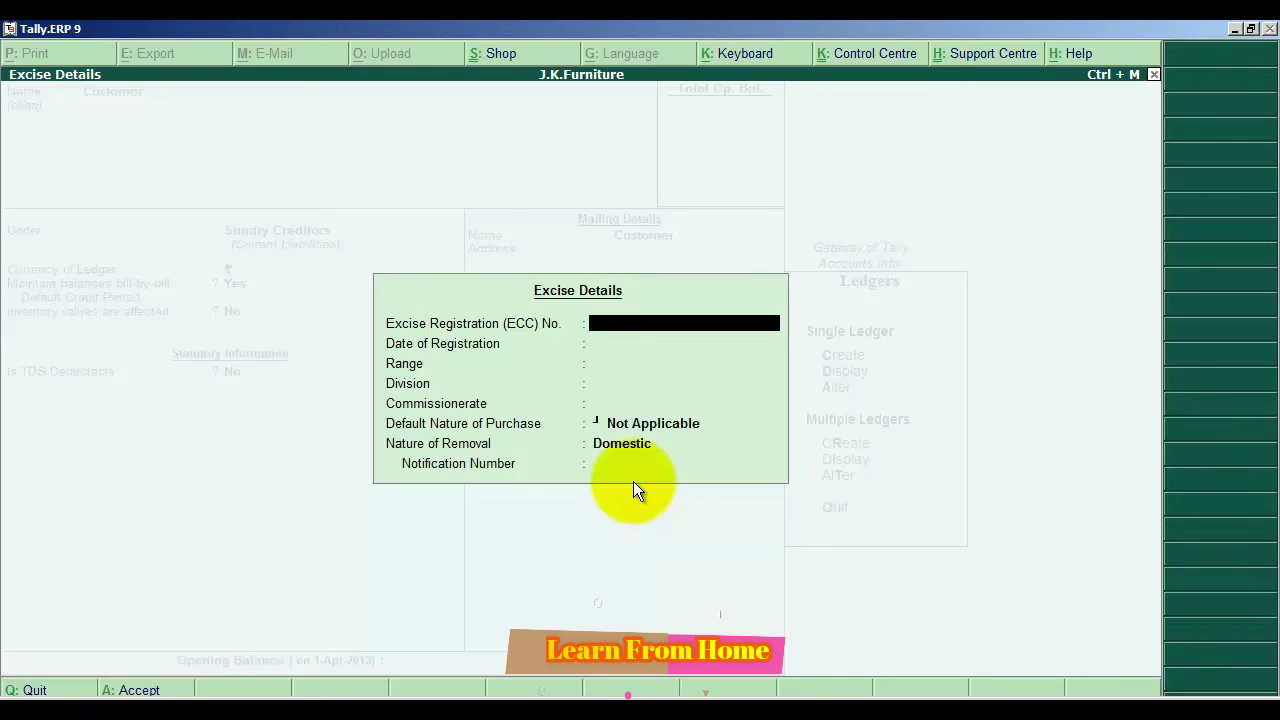
key("Return")
key("Return")
key("Return")
key("Return")
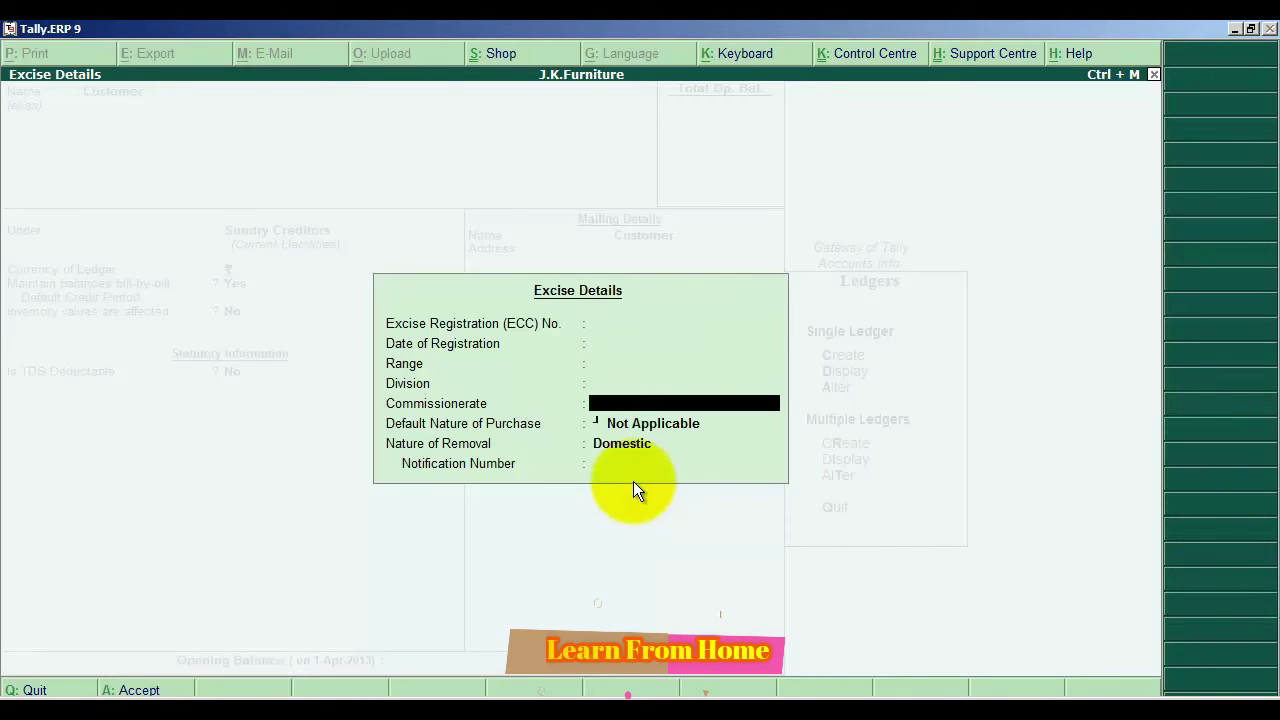
key("Return")
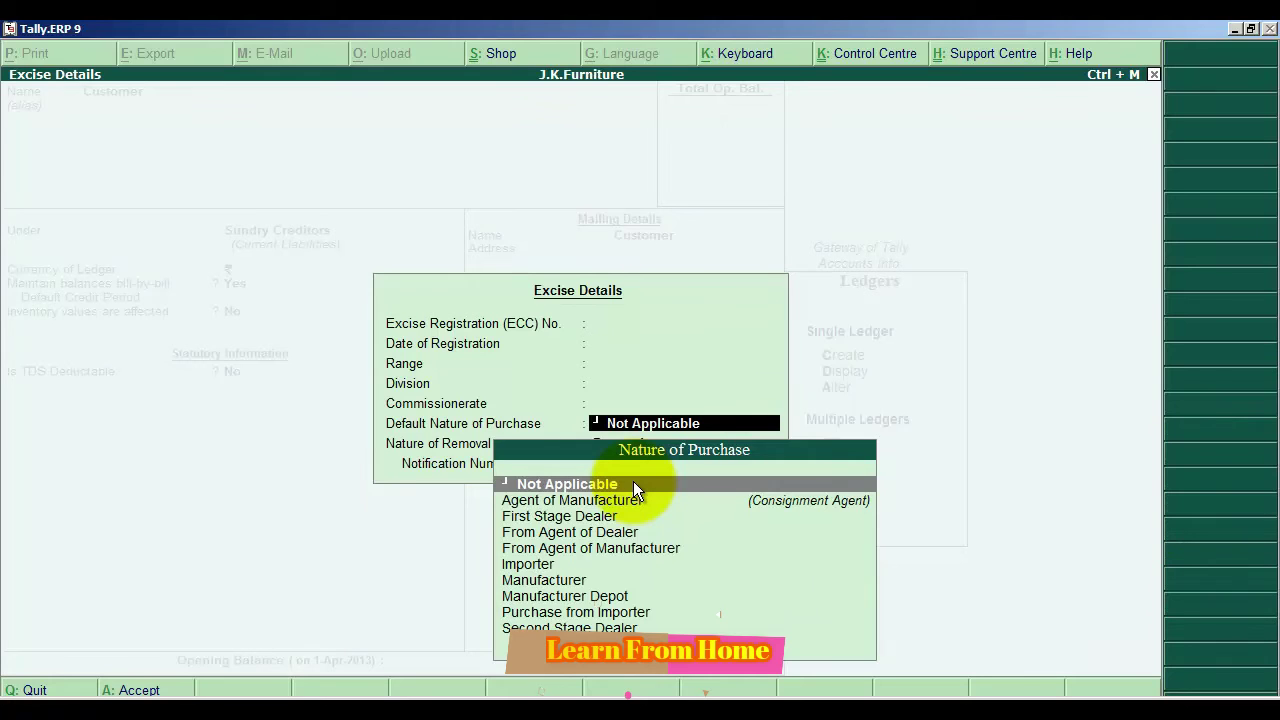
- Keep the nature of purchase Not Applicable and the removal Domestic, leave the notification number blank and save the Customer ledger
key("Return")
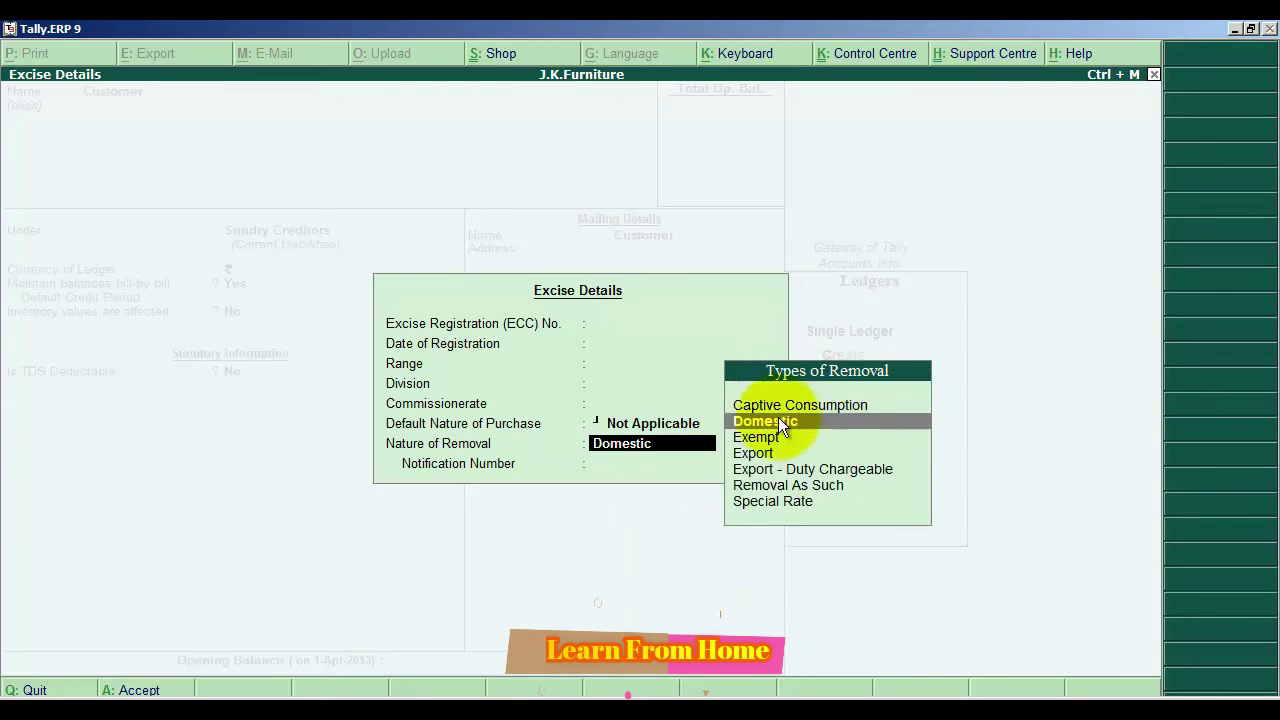
key("Return")
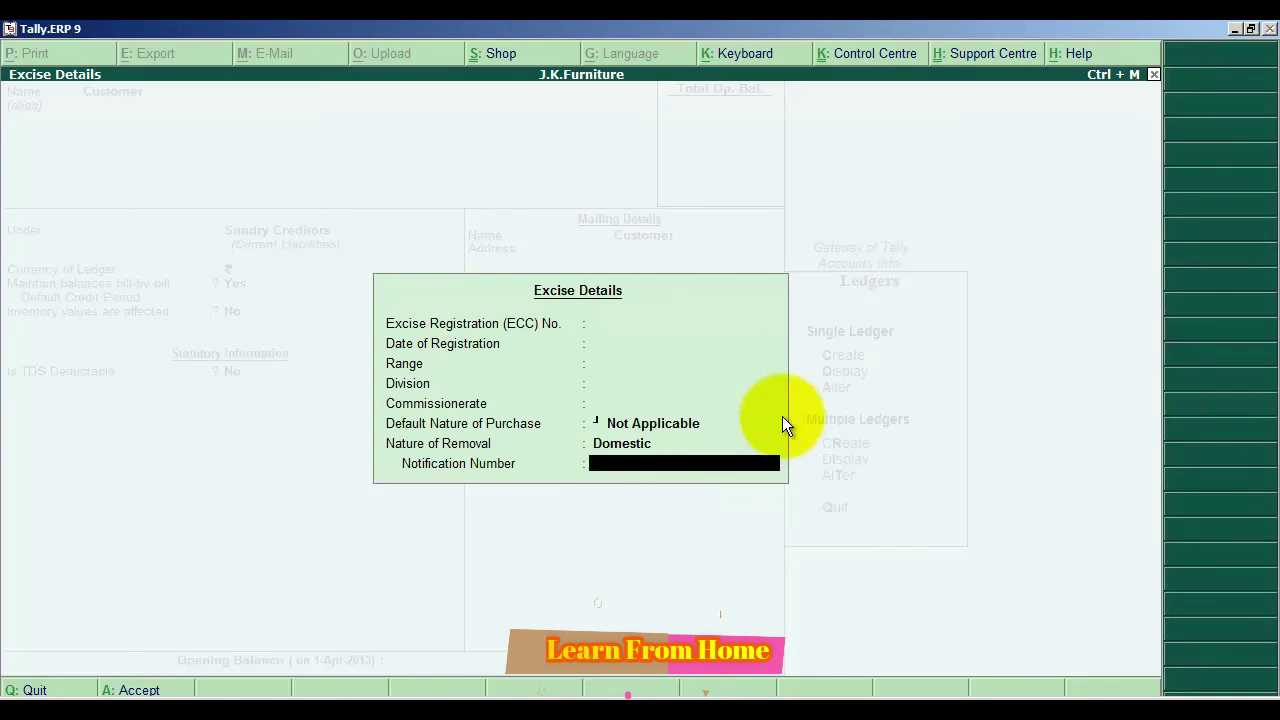
key("Return")
key("Return")
key("Return")
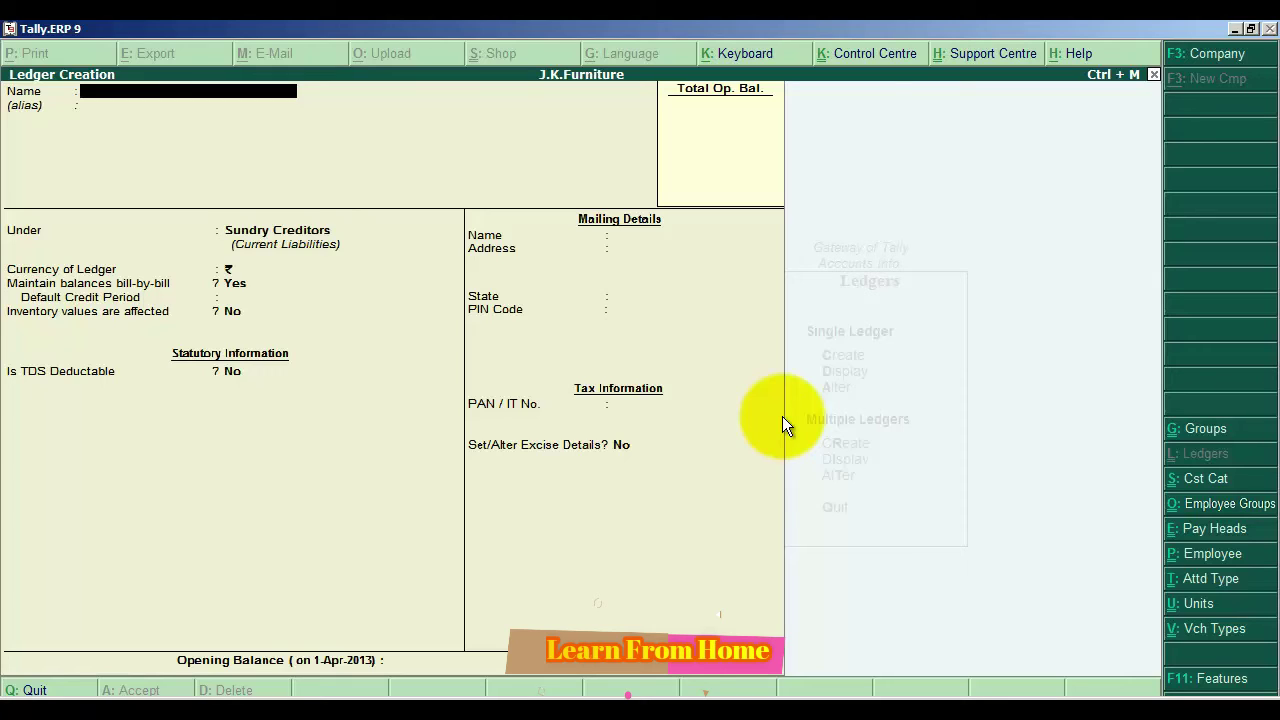
- Name the next ledger Secondary Education Cess @2% and group it under Duties & Taxes
type("Secondary Education")
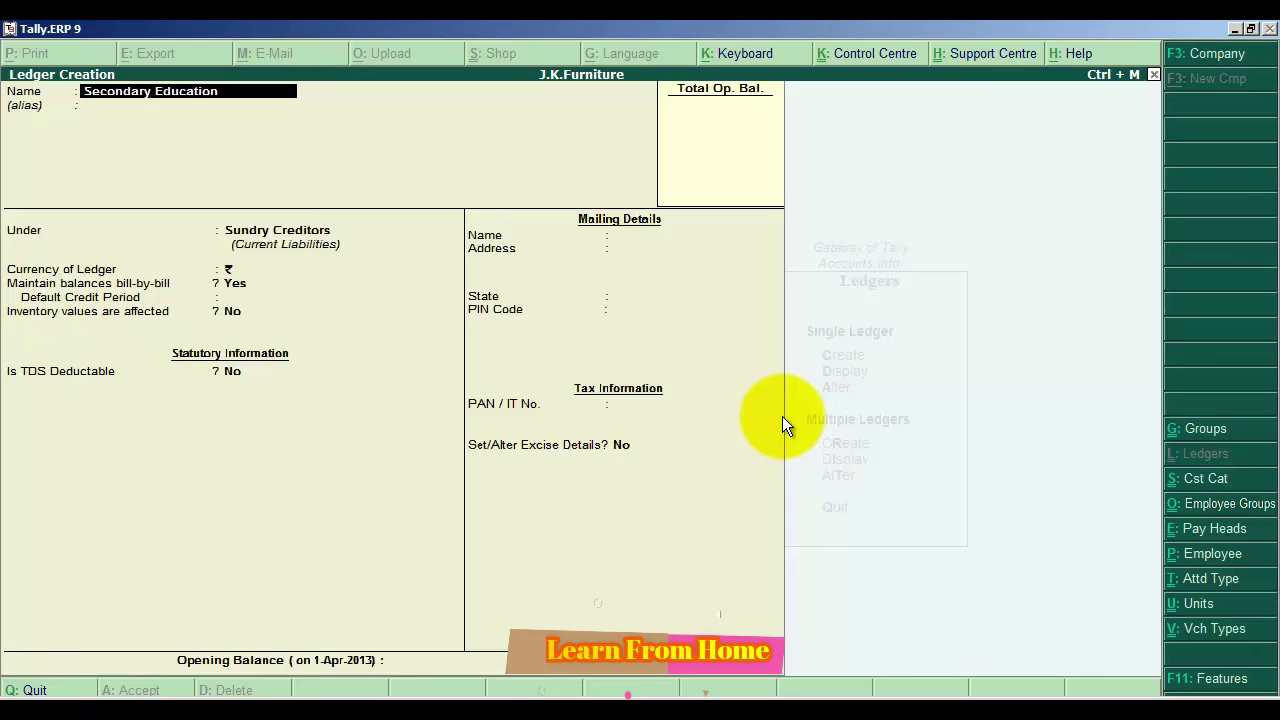
type("Cess @2%")
key("Return")
key("Return")
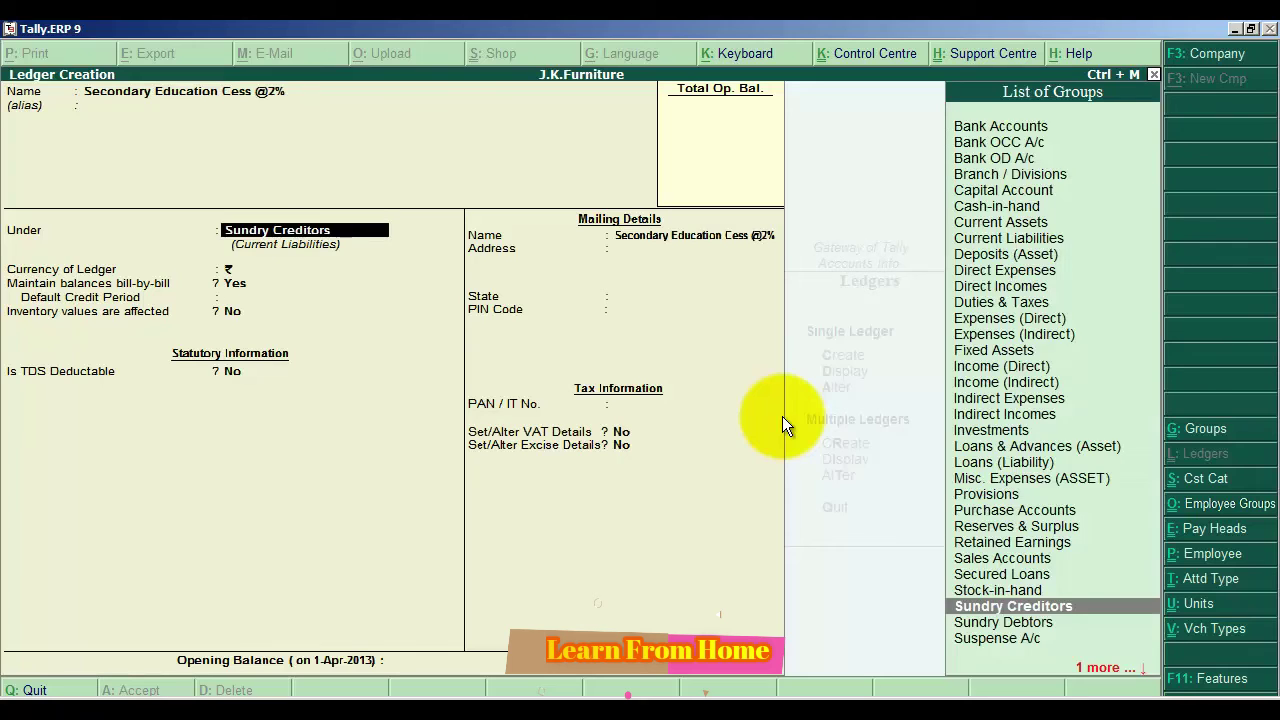
type("D")
key("Down")
key("Down")
key("Down")
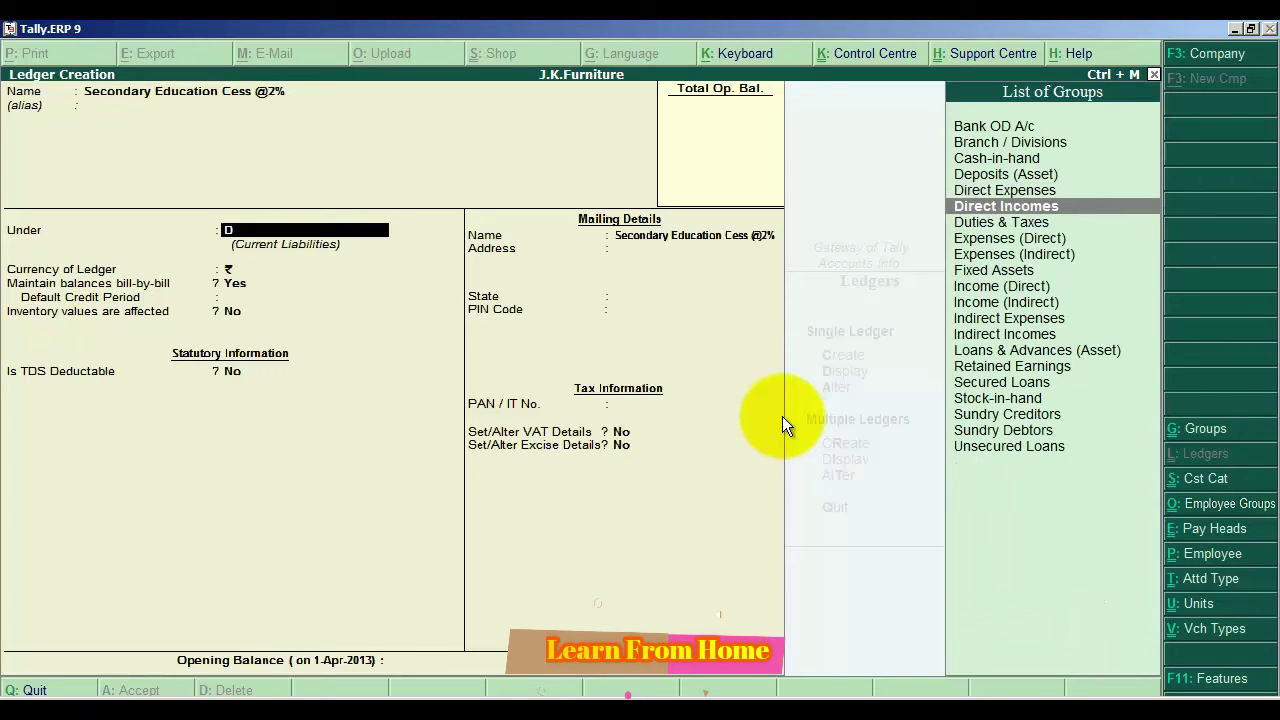
key("Return")
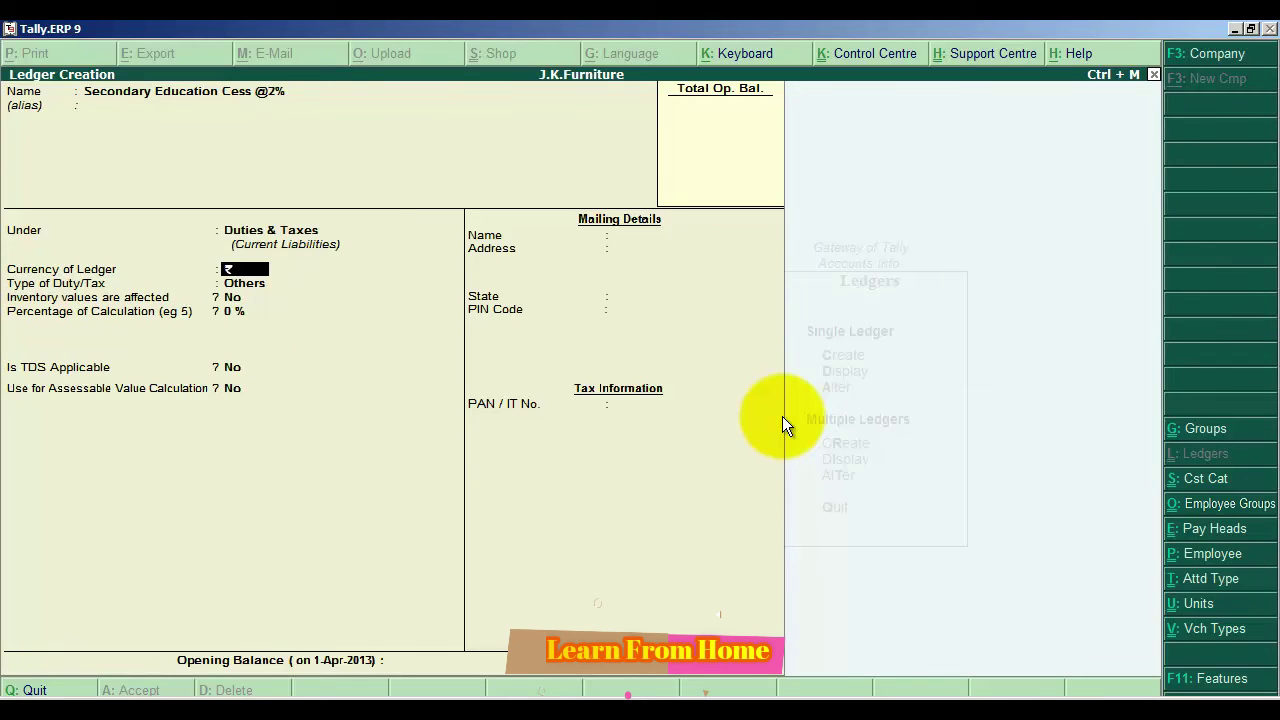
- Set the cess ledger's duty type to Excise and its duty head to Secondary Education Cess, leaving the excise accounting code blank
key("Return")
key("Up")
key("Return")
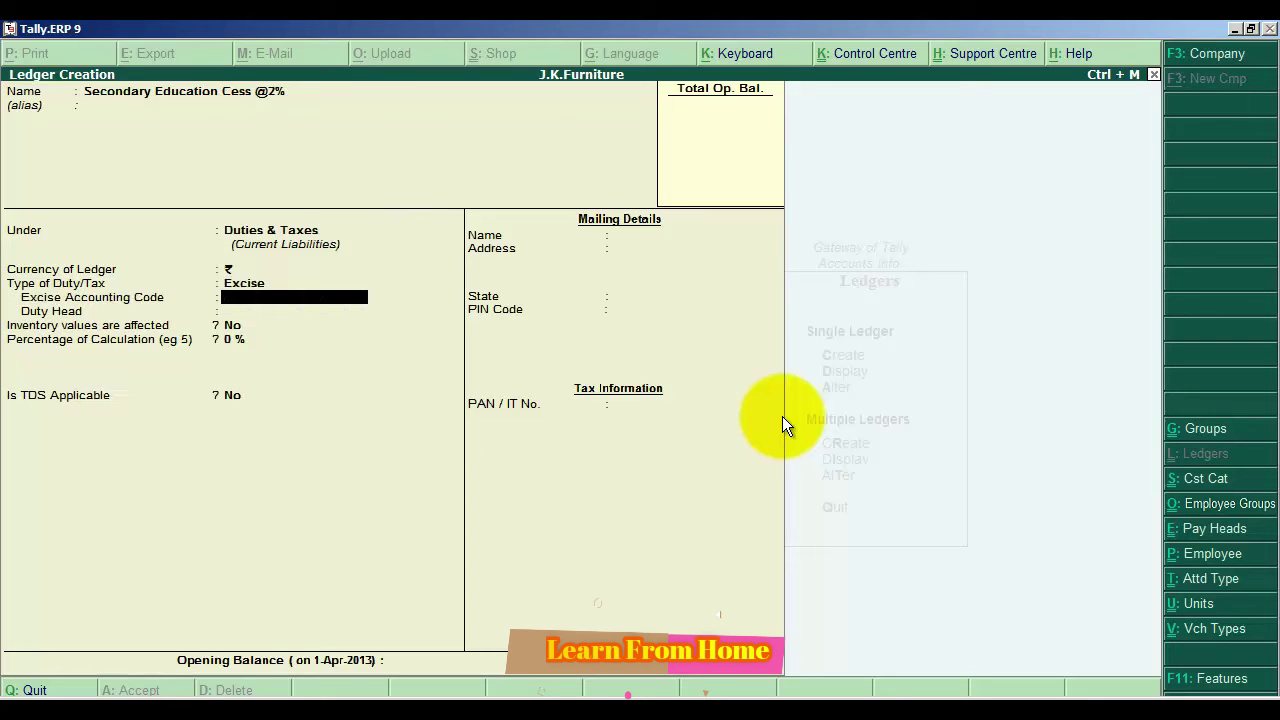
key("Return")
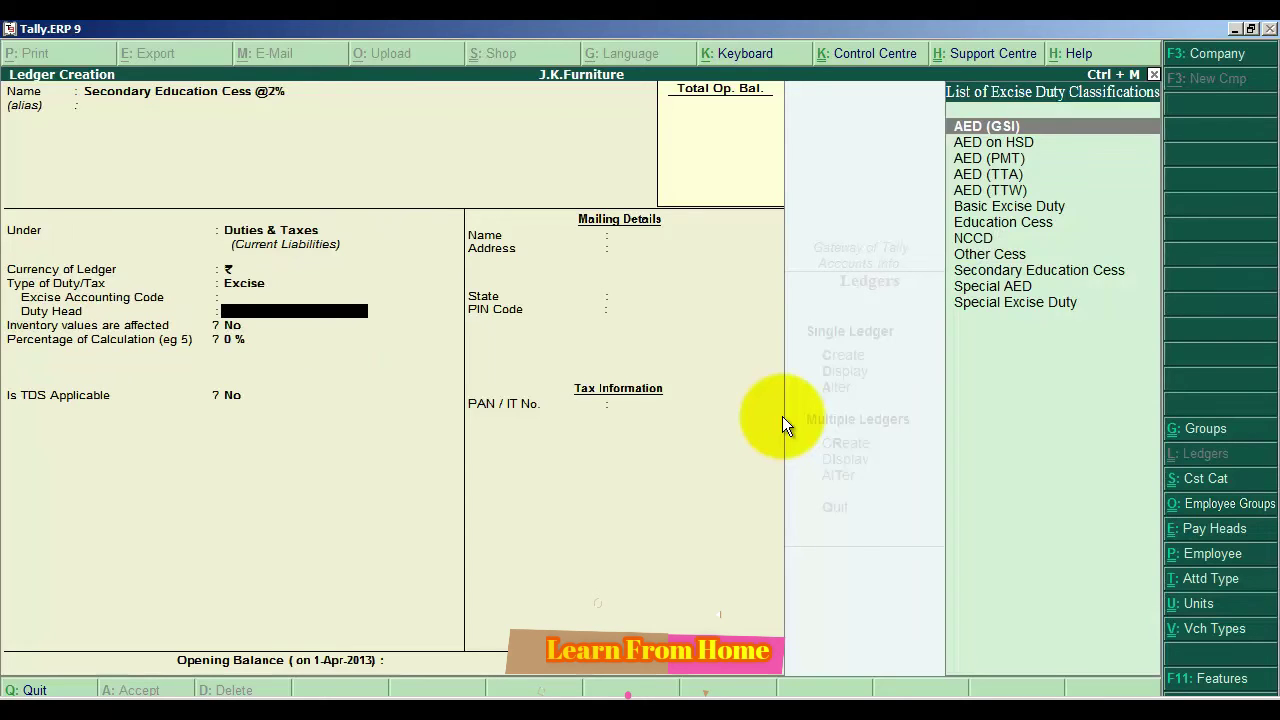
key("Down")
key("Down")
key("Down")
key("Down")
key("Down")
key("Down")
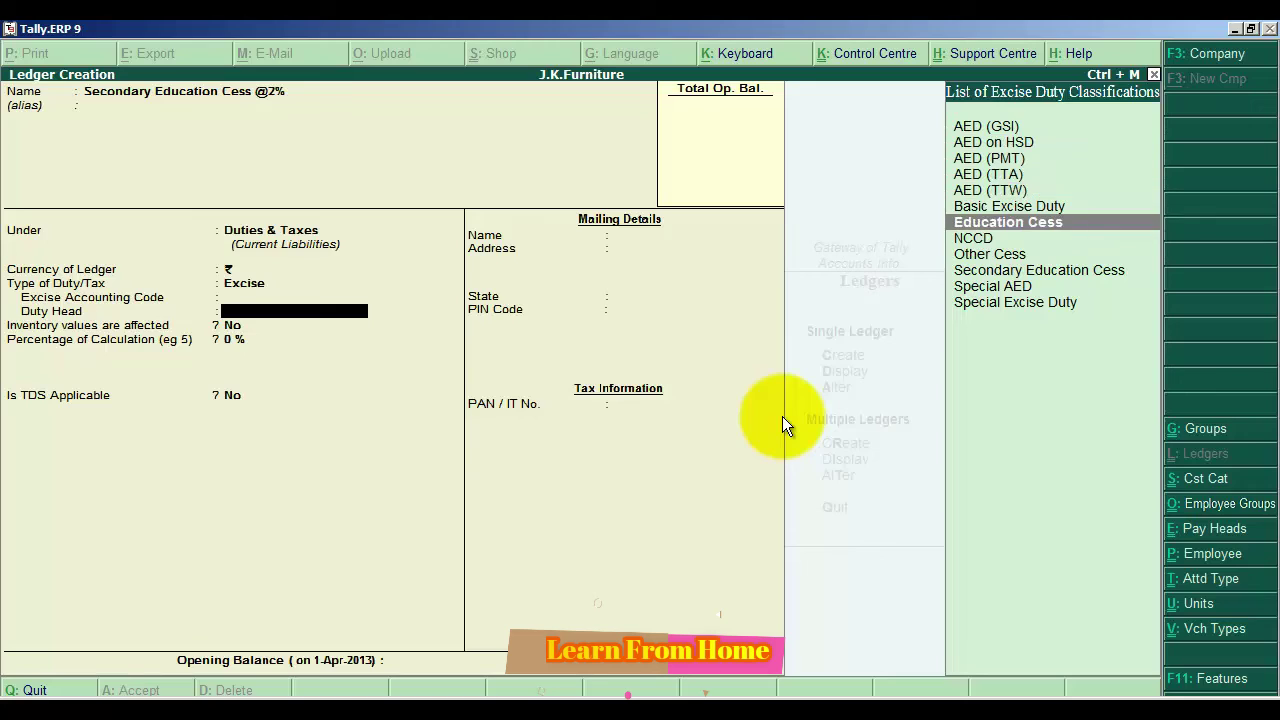
key("Down")
key("Down")
key("Down")
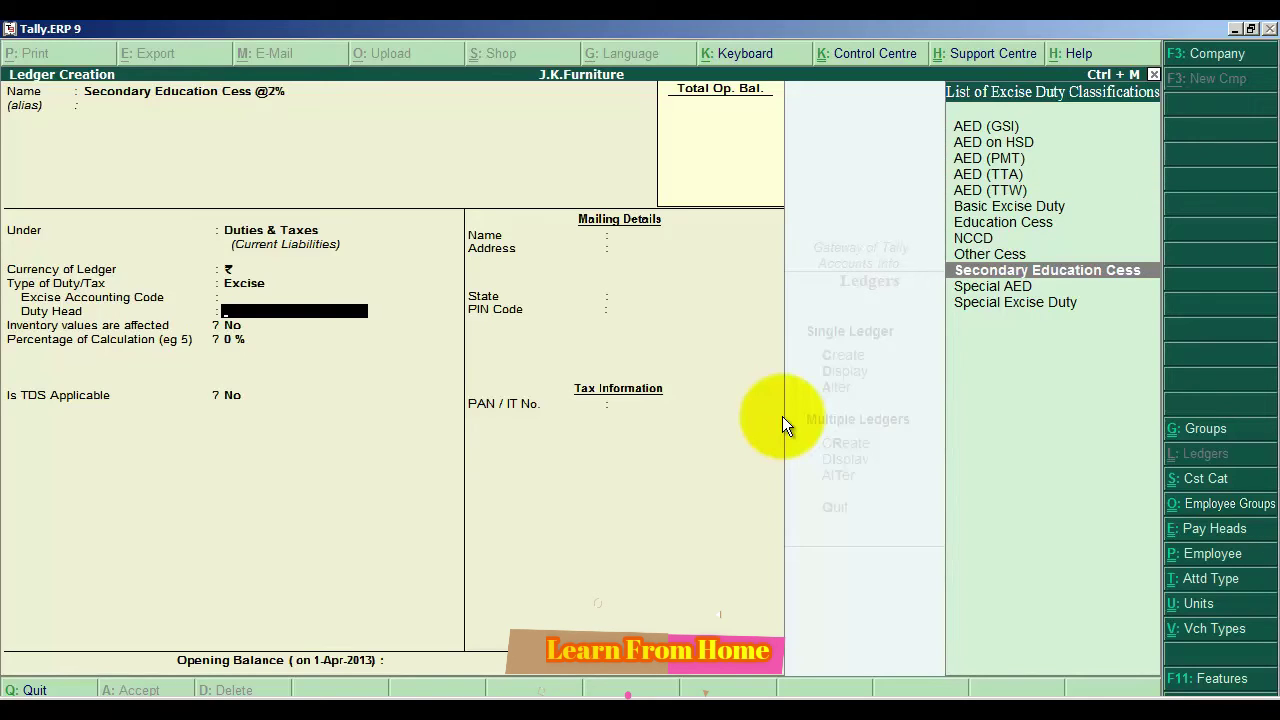
key("Return")
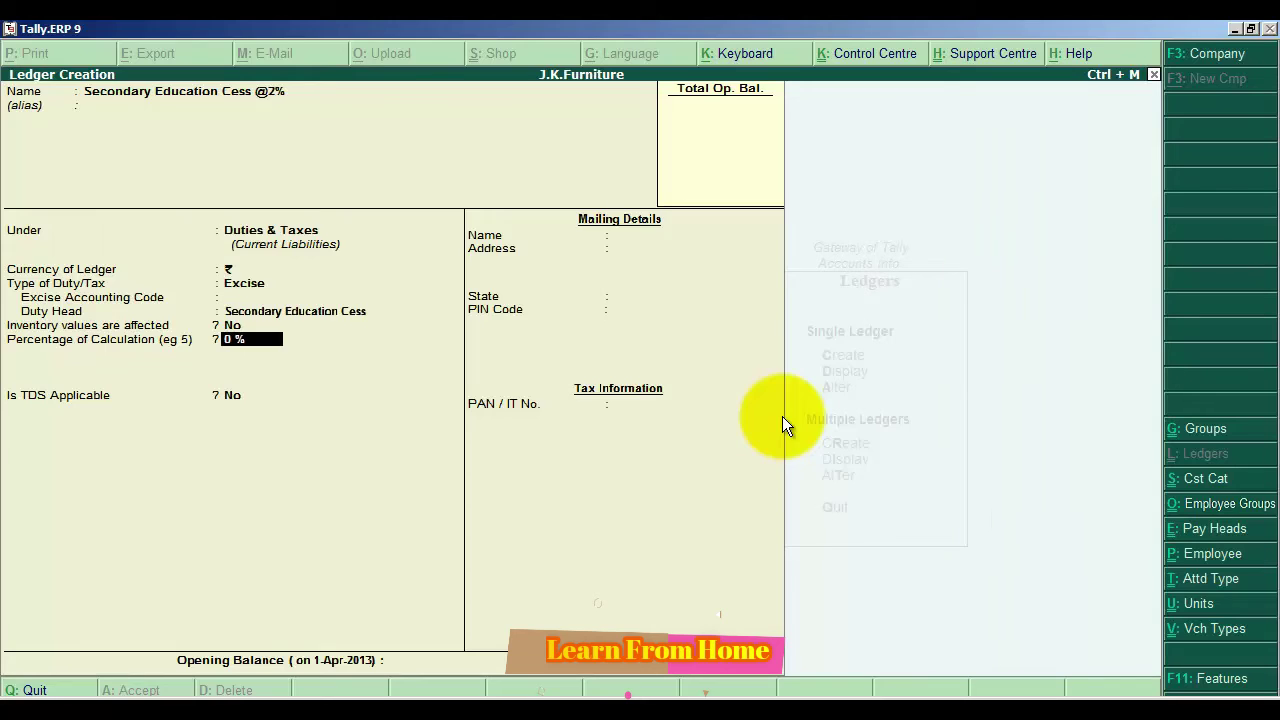
- Keep the calculation percentage at 0 % and TDS applicable at No, and save the Secondary Education Cess @2% ledger
key("Return")
key("Return")
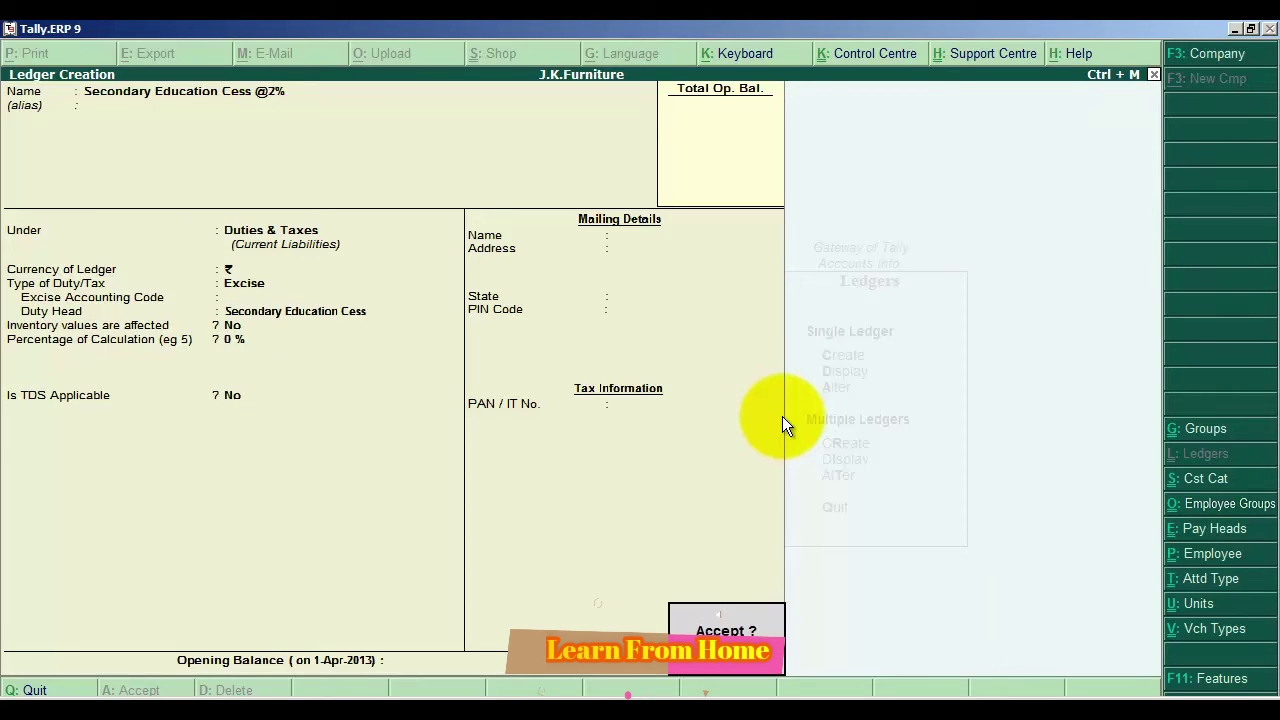
key("Return")
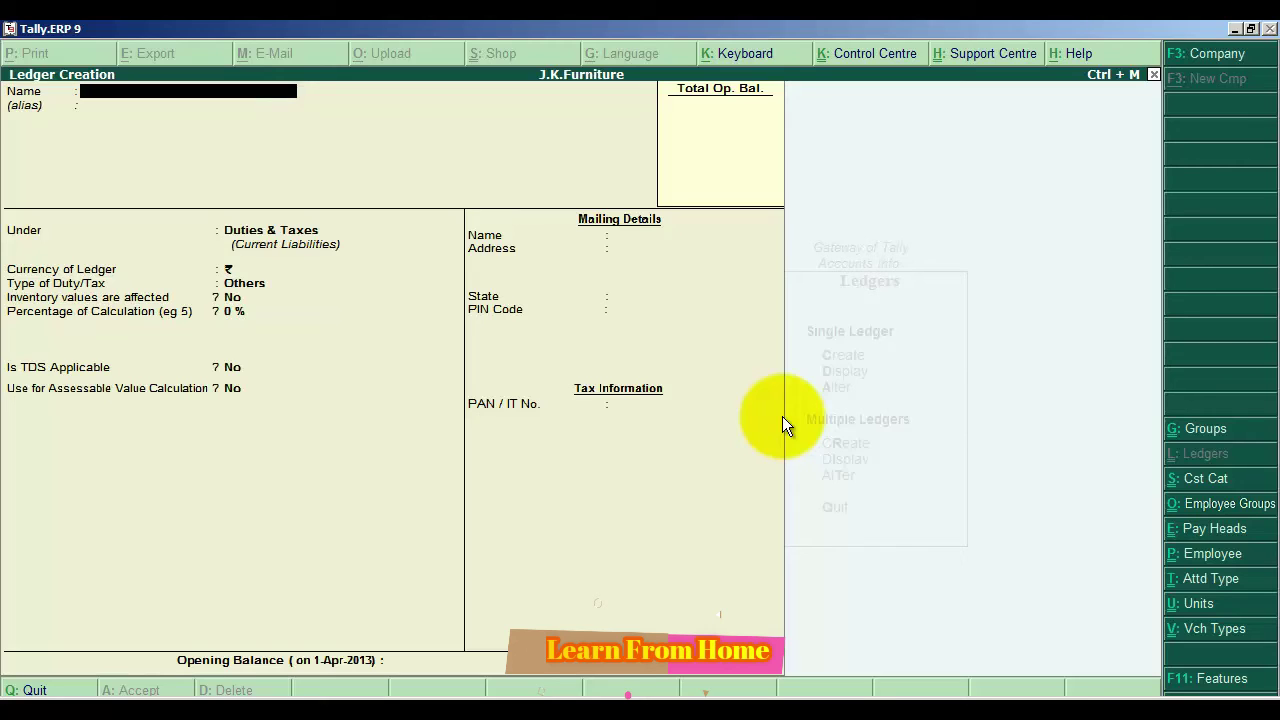
- Name the next ledger Basic Excise Duty, keep it under Duties & Taxes and set its duty type to Excise
type("Basic Excise Duty")
key("Return")
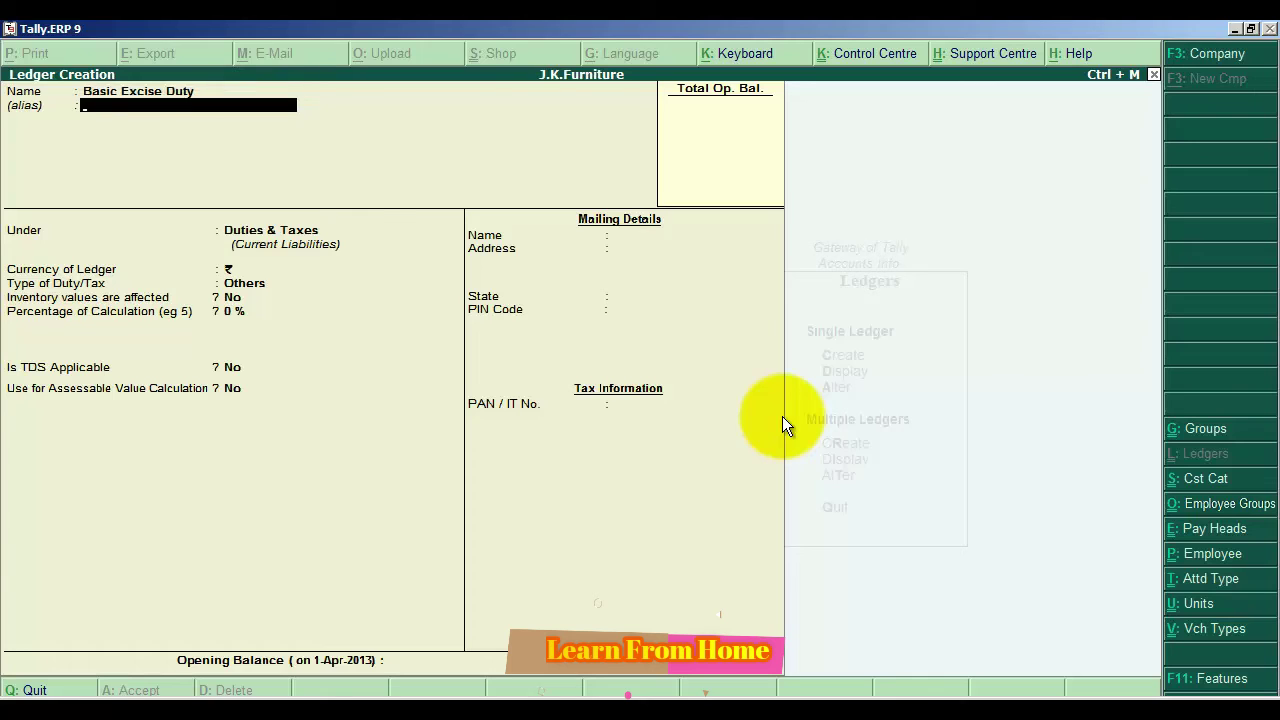
key("Return")
key("Return")
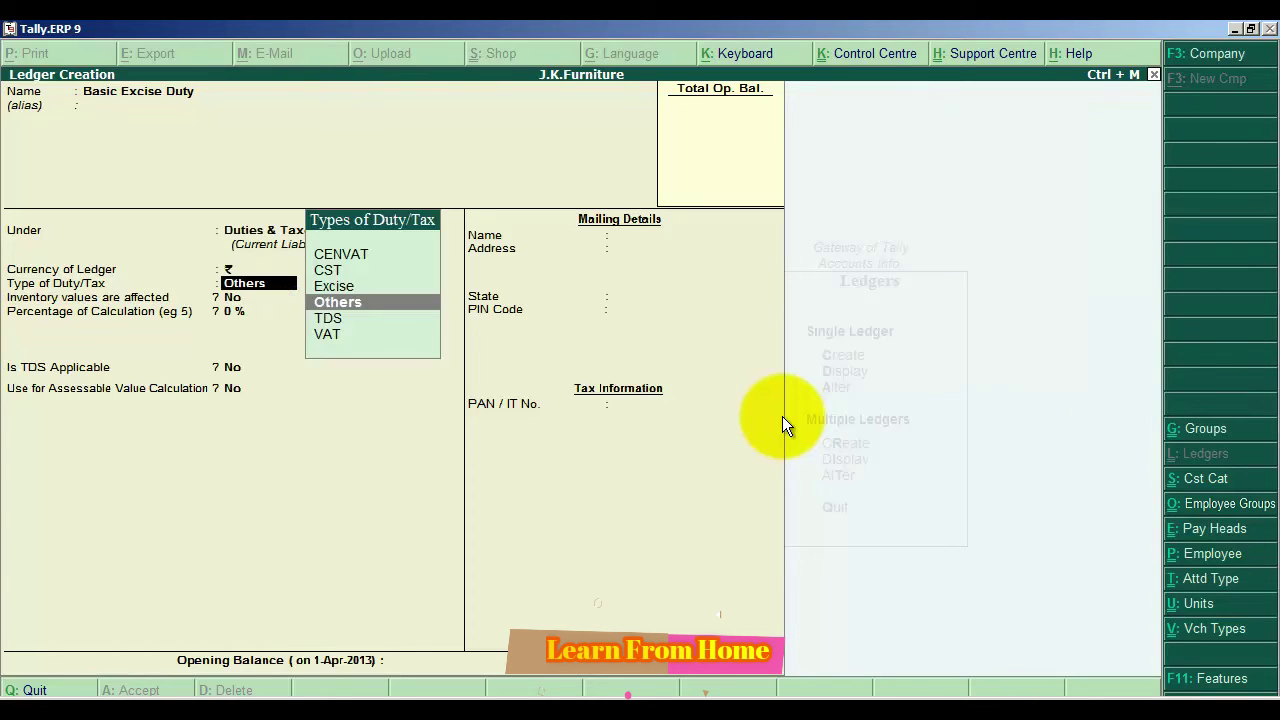
key("Up")
key("Return")
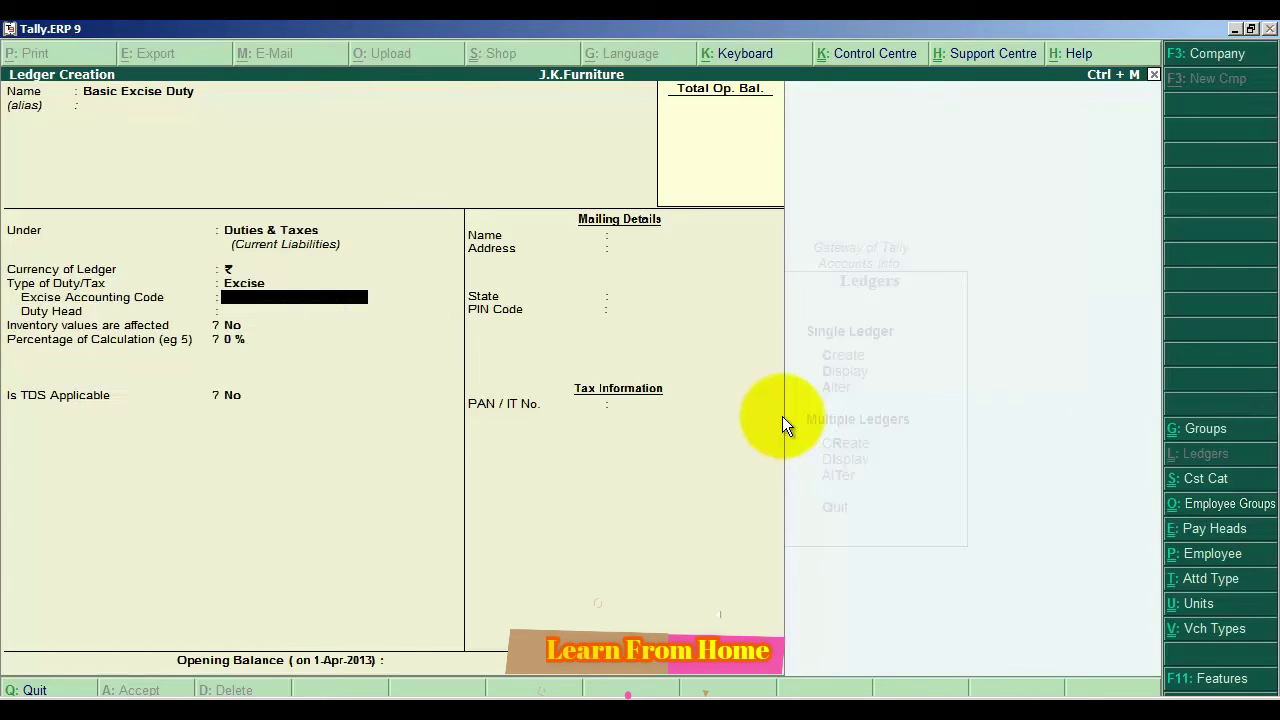
- Leave the excise accounting code blank and choose Basic Excise Duty as the ledger's duty head
key("Return")
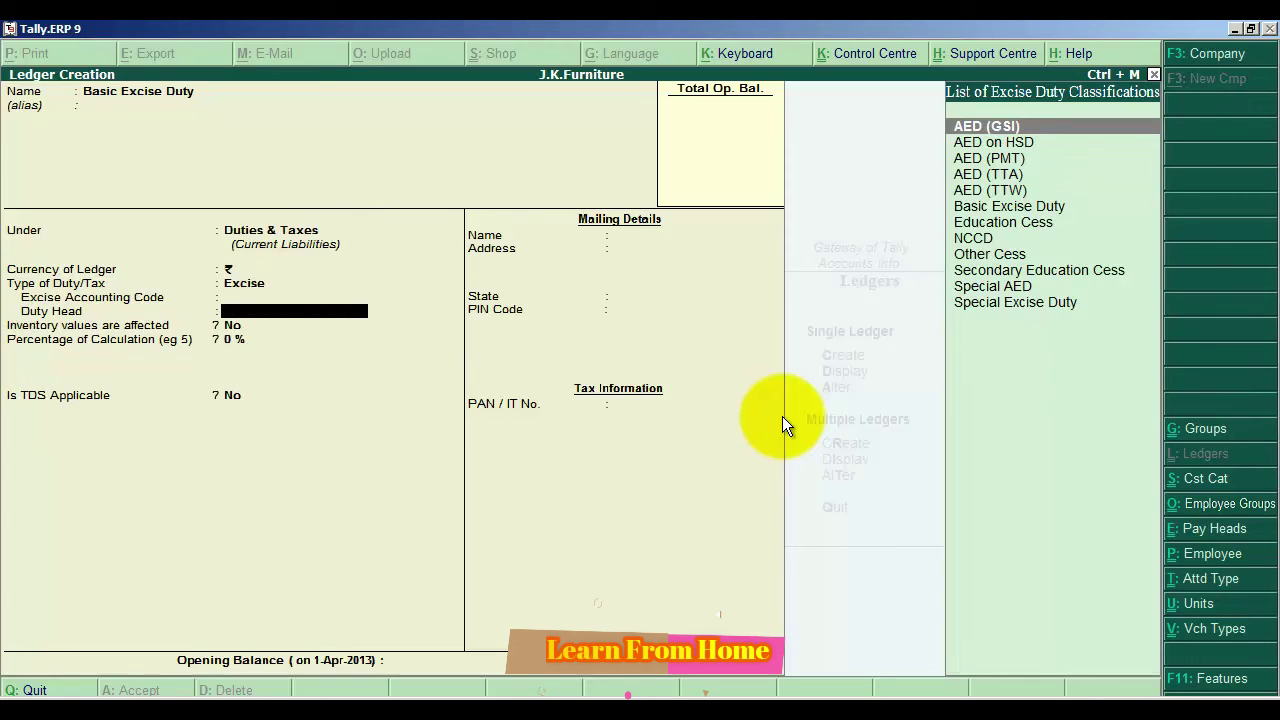
key("Down")
key("Down")
key("Down")
key("Down")
key("Down")
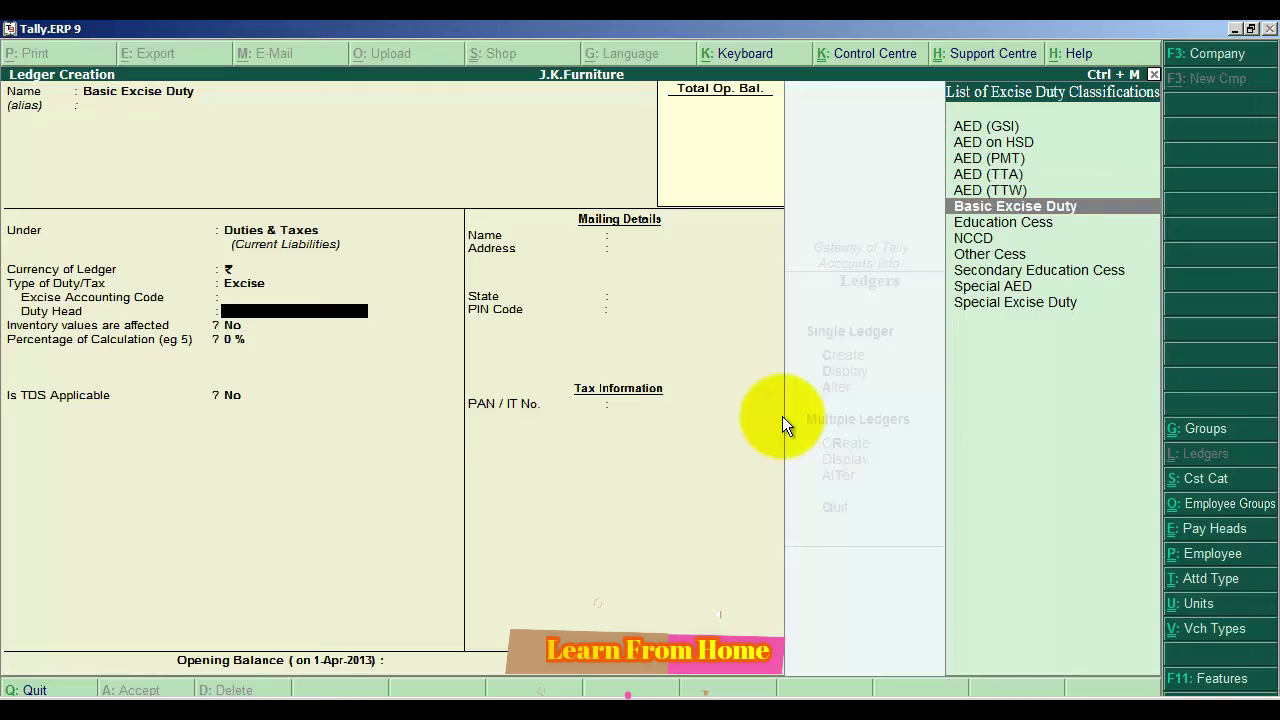
key("Return")
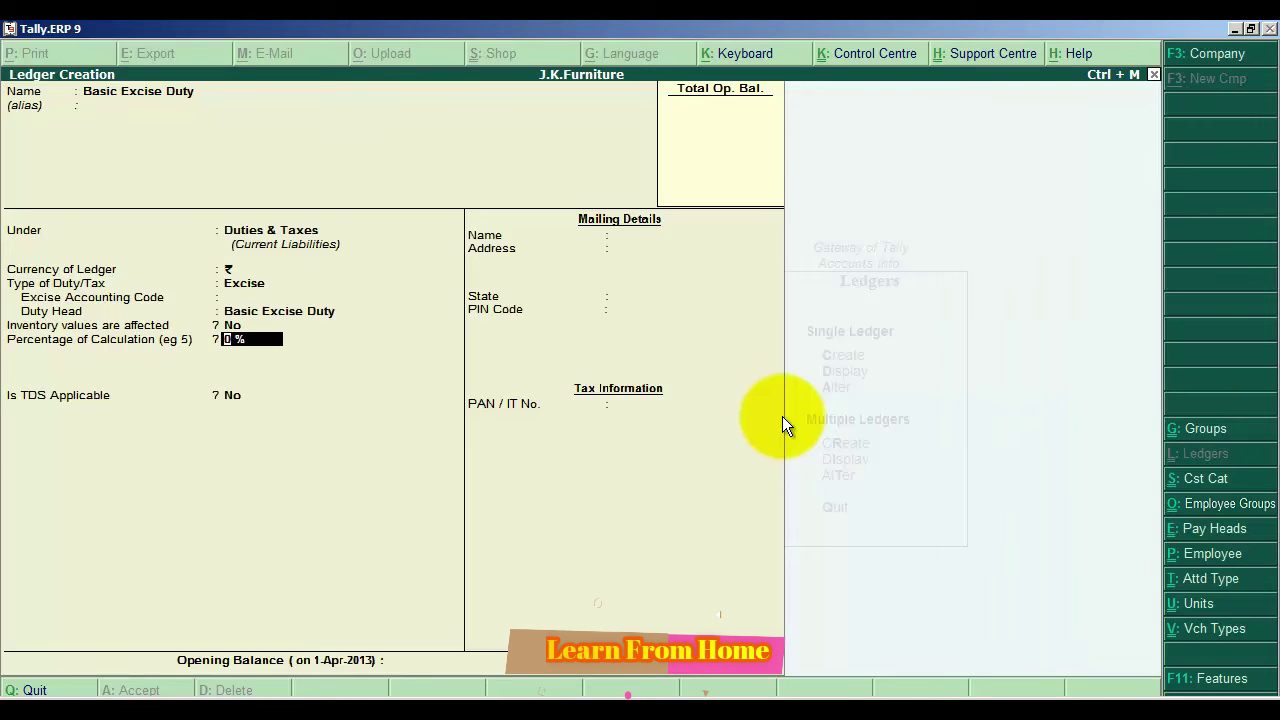
key("Return")
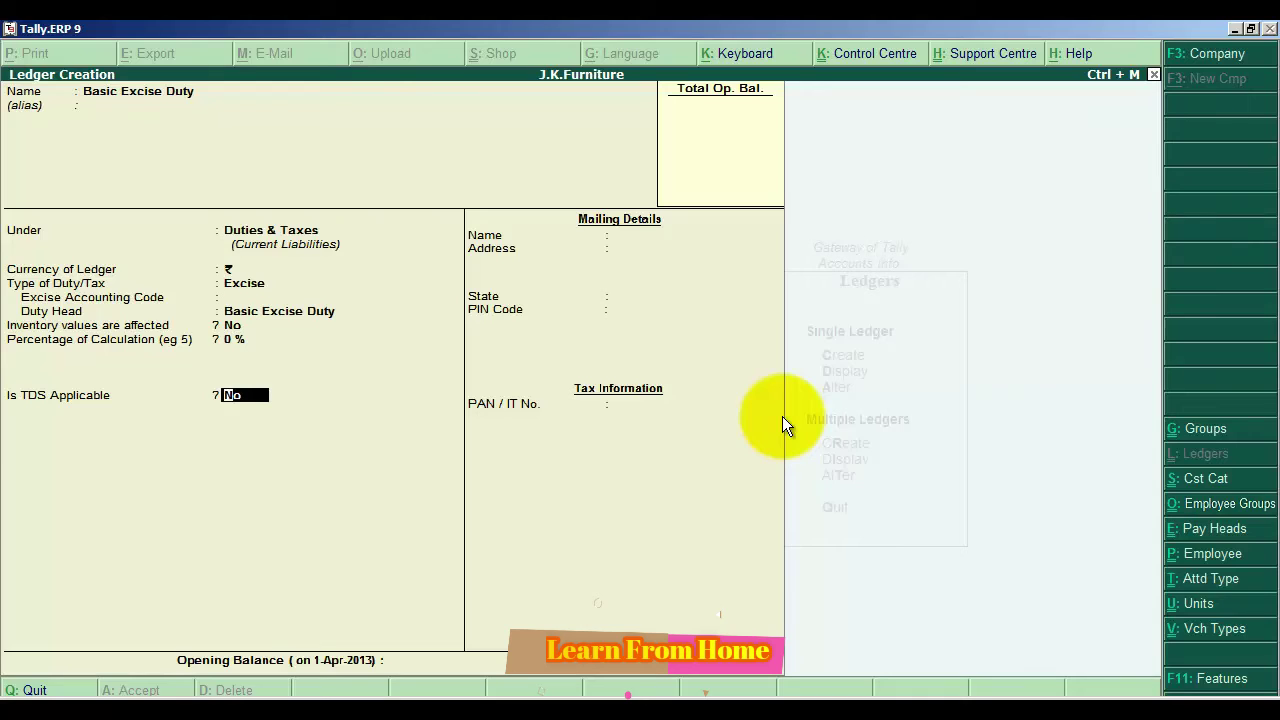
key("Return")
key("Return")
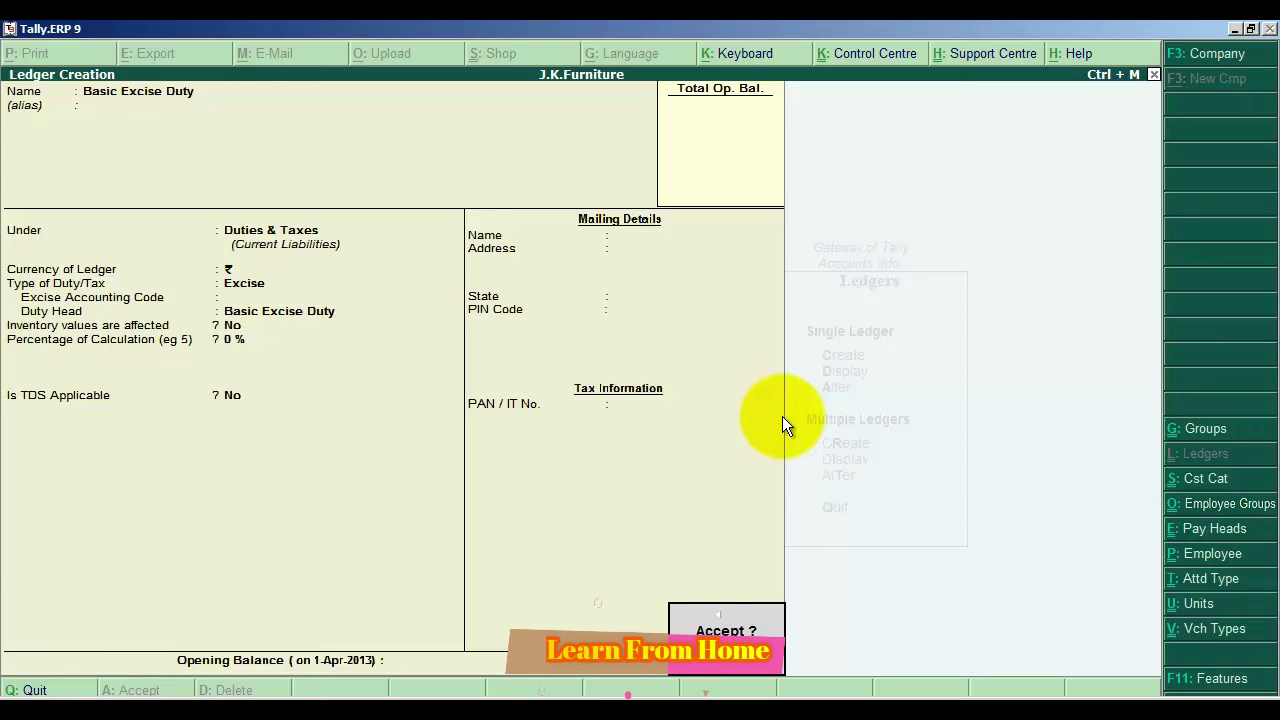
key("n")
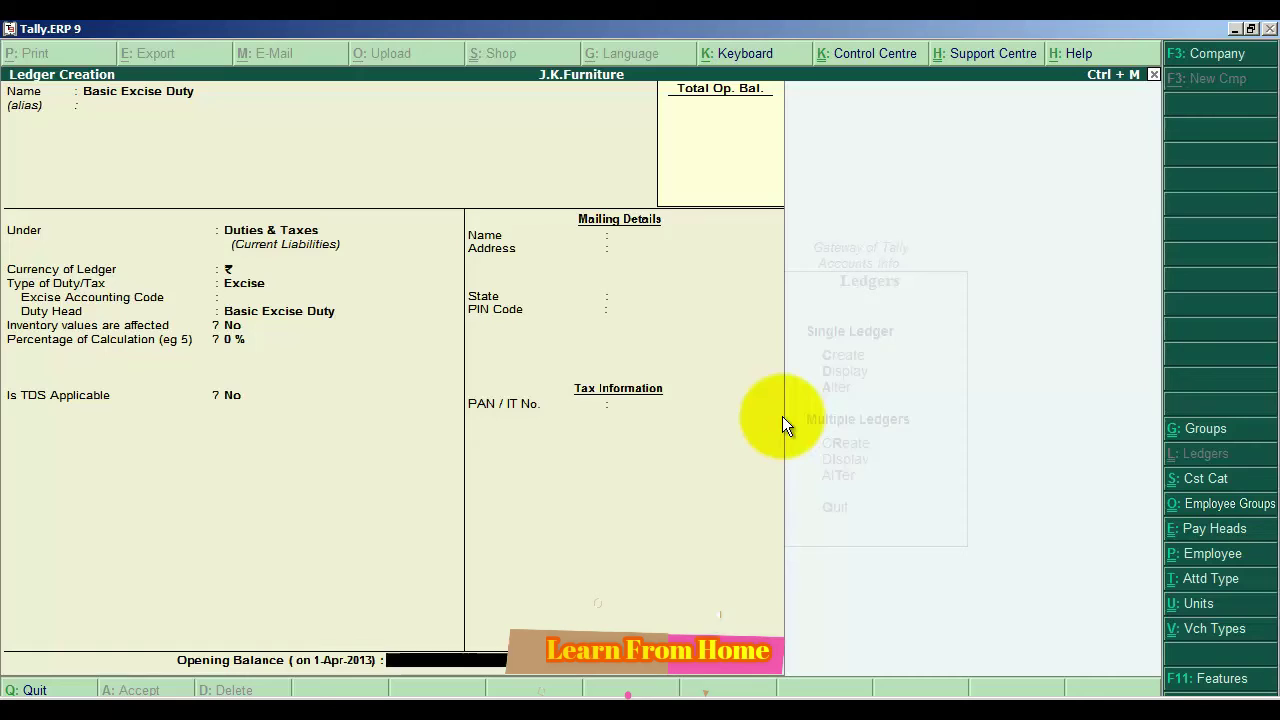
key("Up")
key("Up")
key("Up")
key("Up")
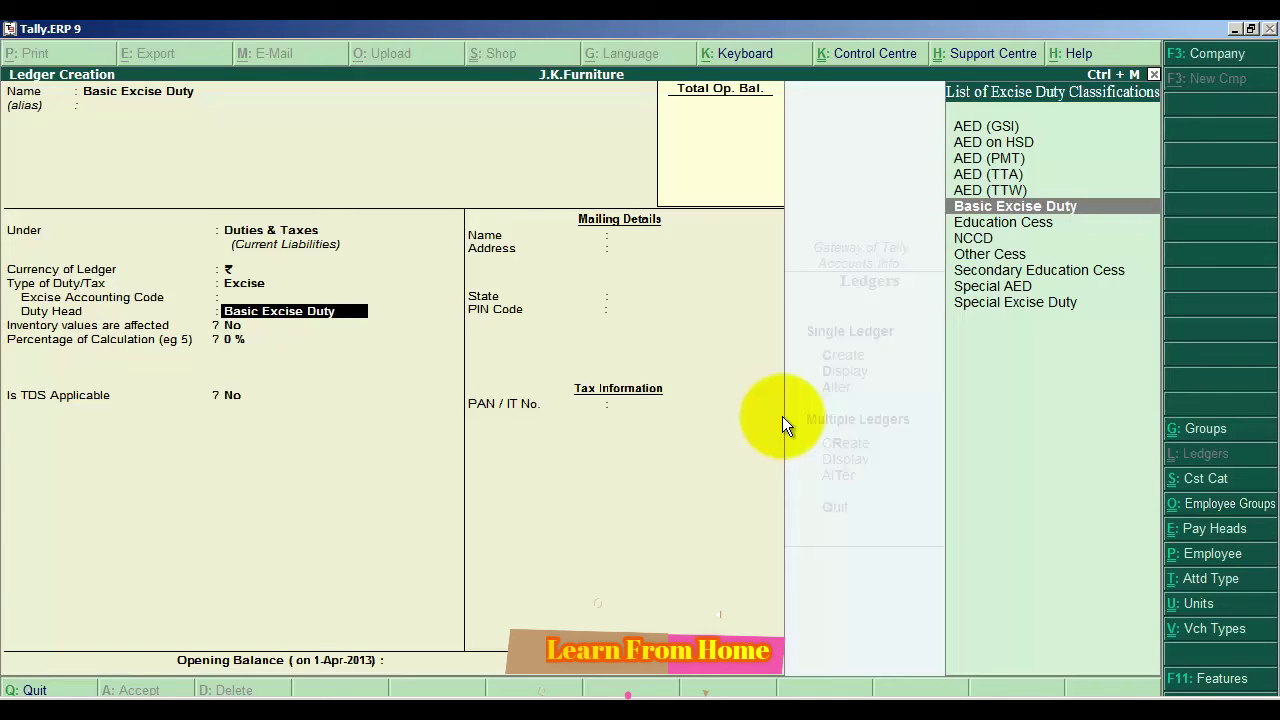
- Keep the duty head Basic Excise Duty, the percentage at 0 % and TDS applicable at No, and save the ledger
key("Return")
key("Return")
key("Return")
key("Return")
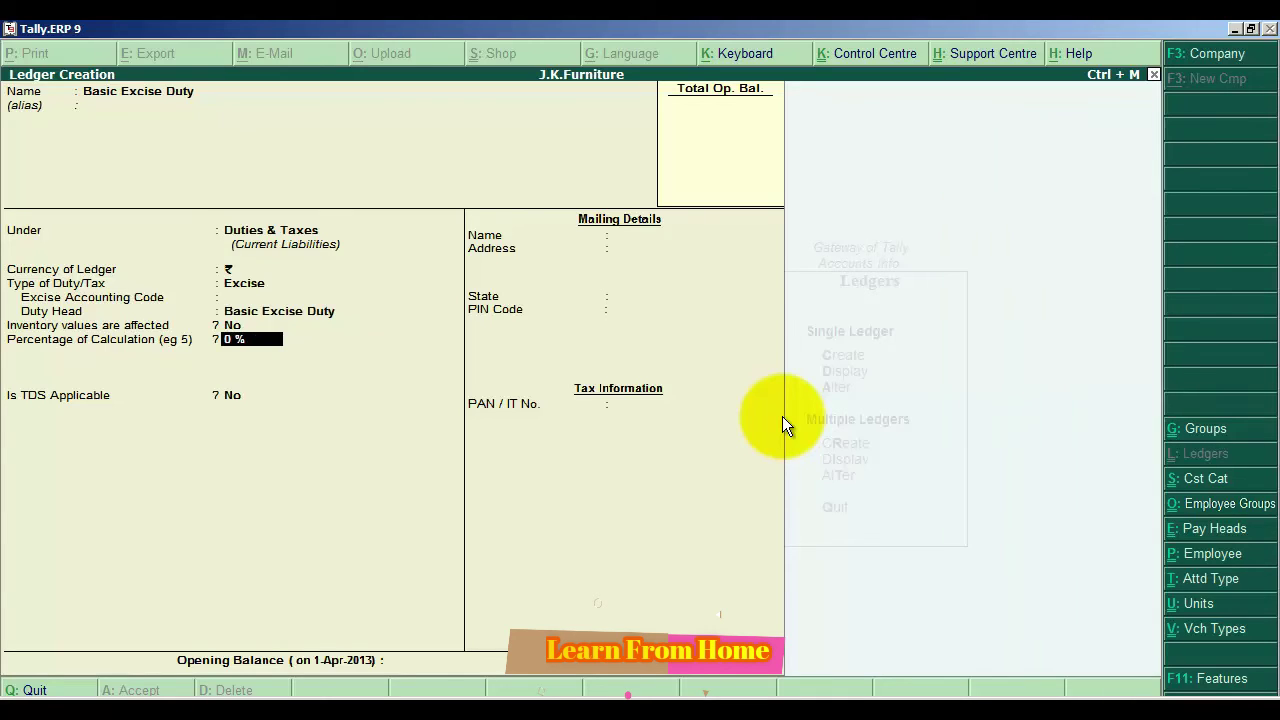
key("Return")
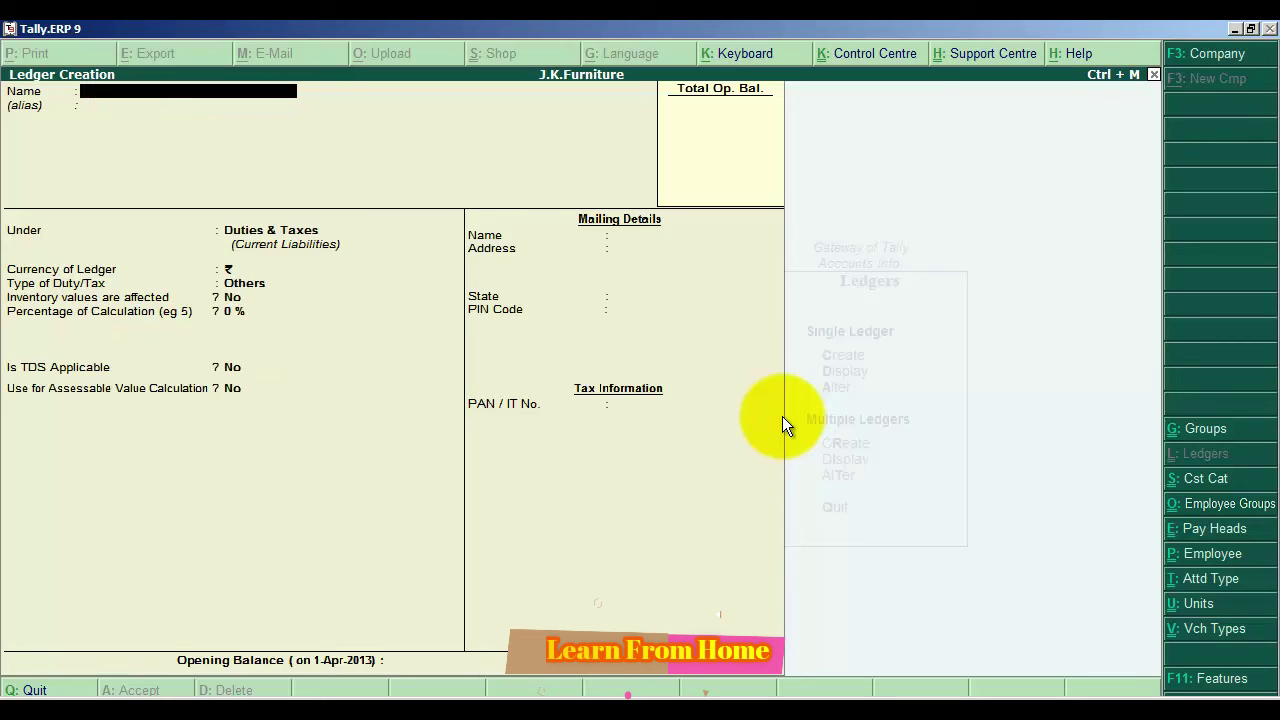
- Name the next ledger Education Cess, keep it under Duties & Taxes and set its duty type to Excise
type("Education Cess")
key("Return")
key("Return")
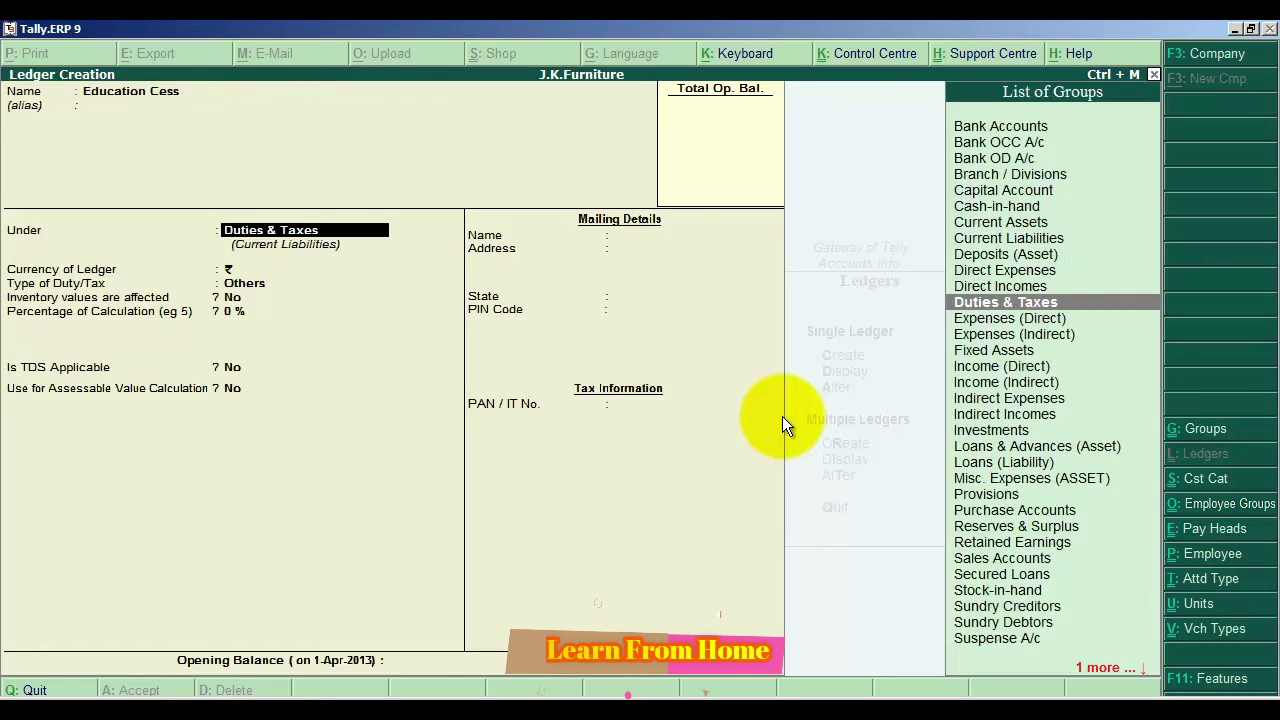
key("Return")
key("Return")
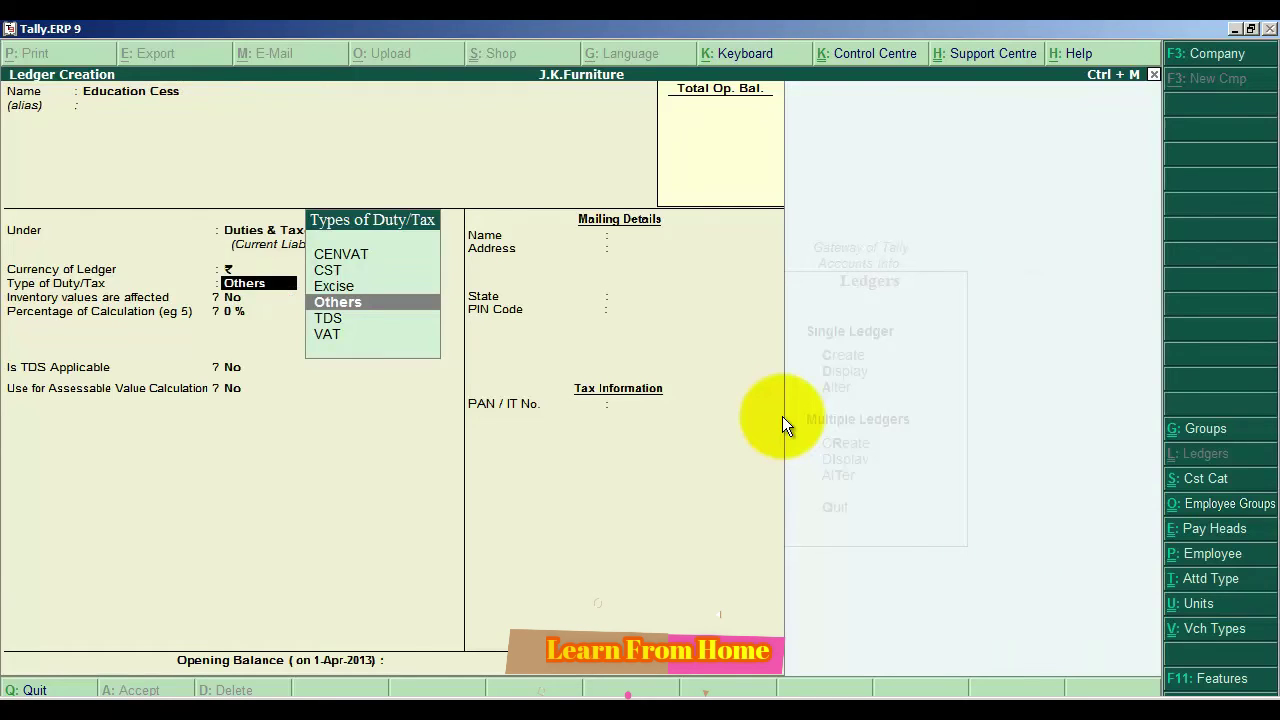
key("Up")
key("Return")
- Leave the excise accounting code blank and choose Education Cess as the ledger's duty head
key("Return")
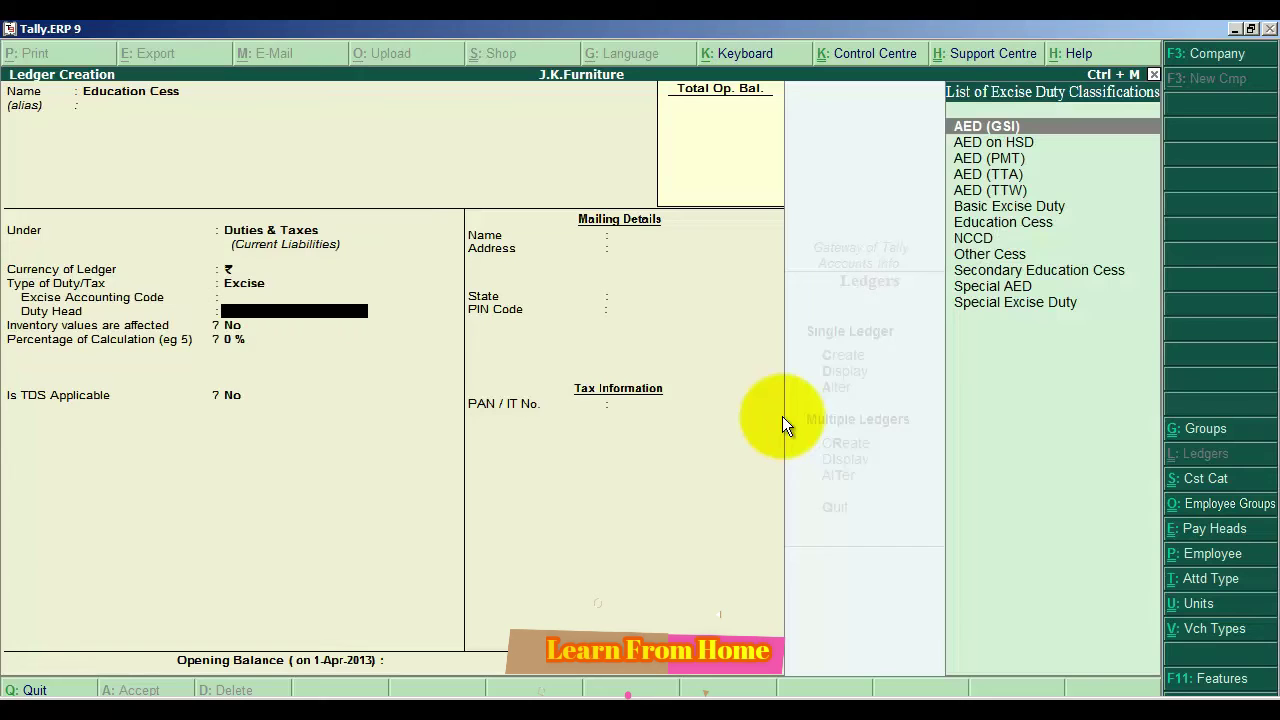
key("Down")
key("Down")
key("Down")
key("Down")
key("Down")
key("Down")
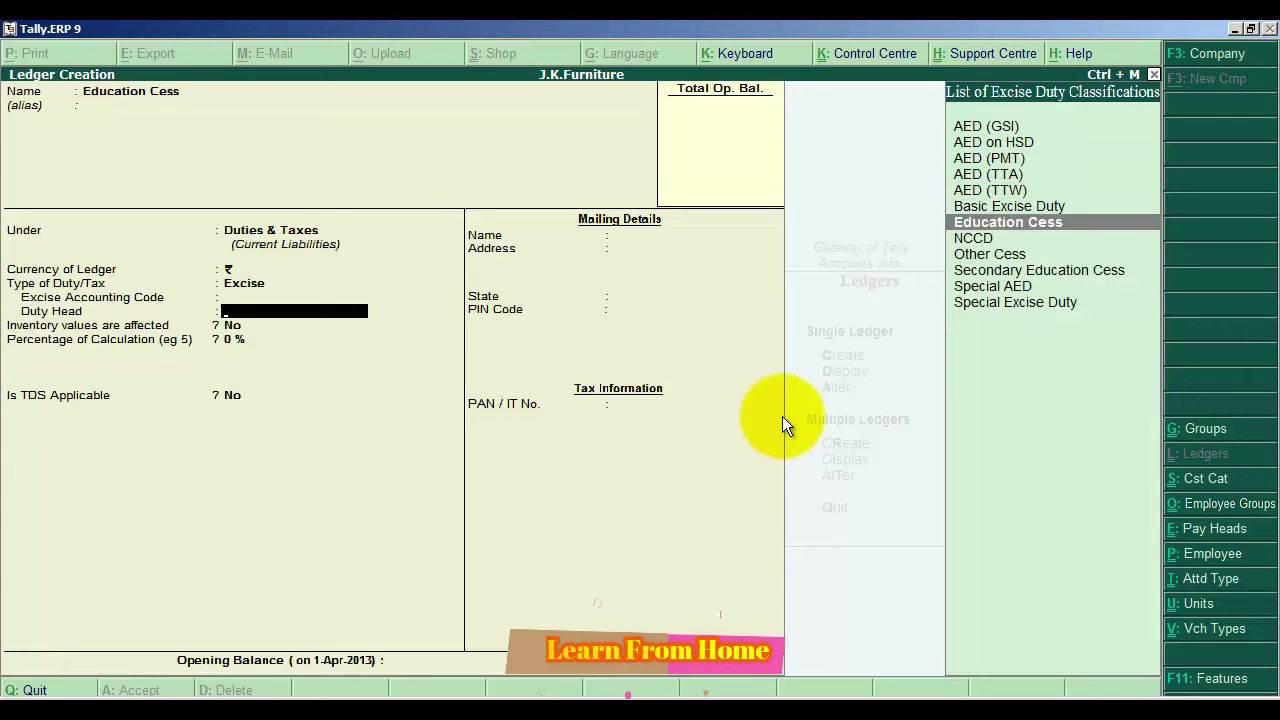
key("Return")
- Go back to the ledger's name and extend it to Education Cess@1%
key("BackSpace")
key("BackSpace")
key("BackSpace")
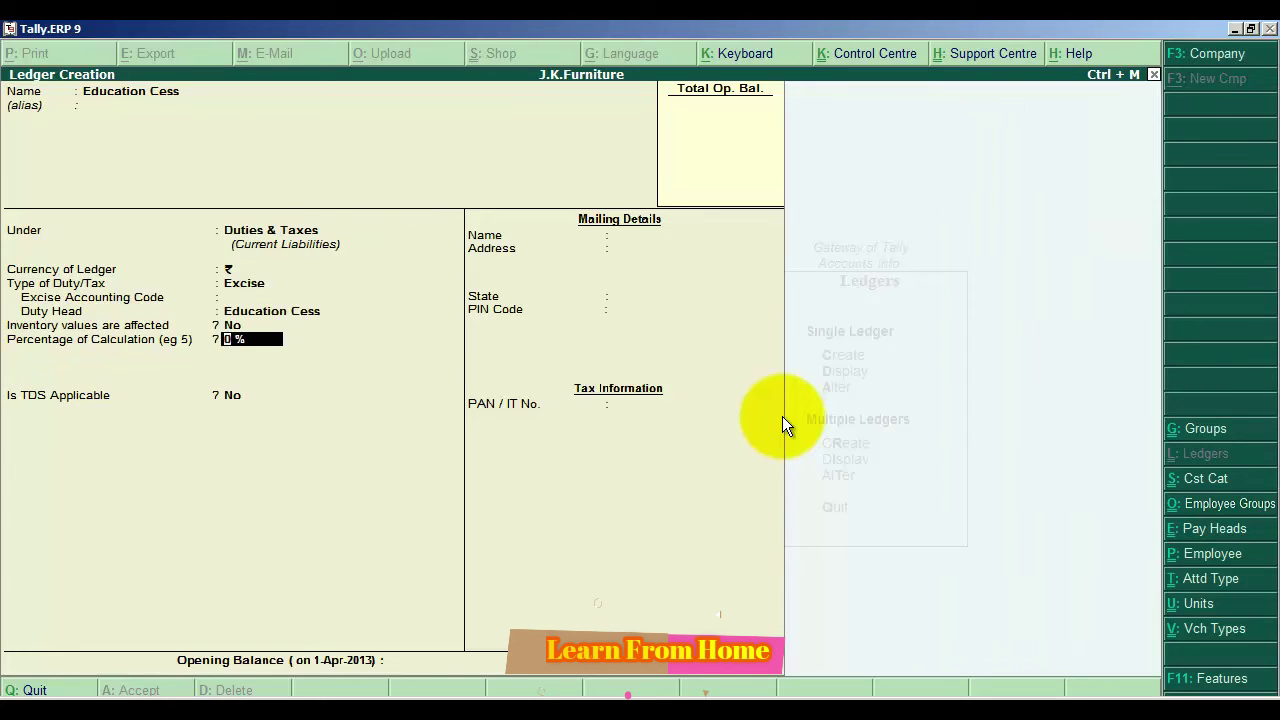
key("BackSpace")
key("BackSpace")
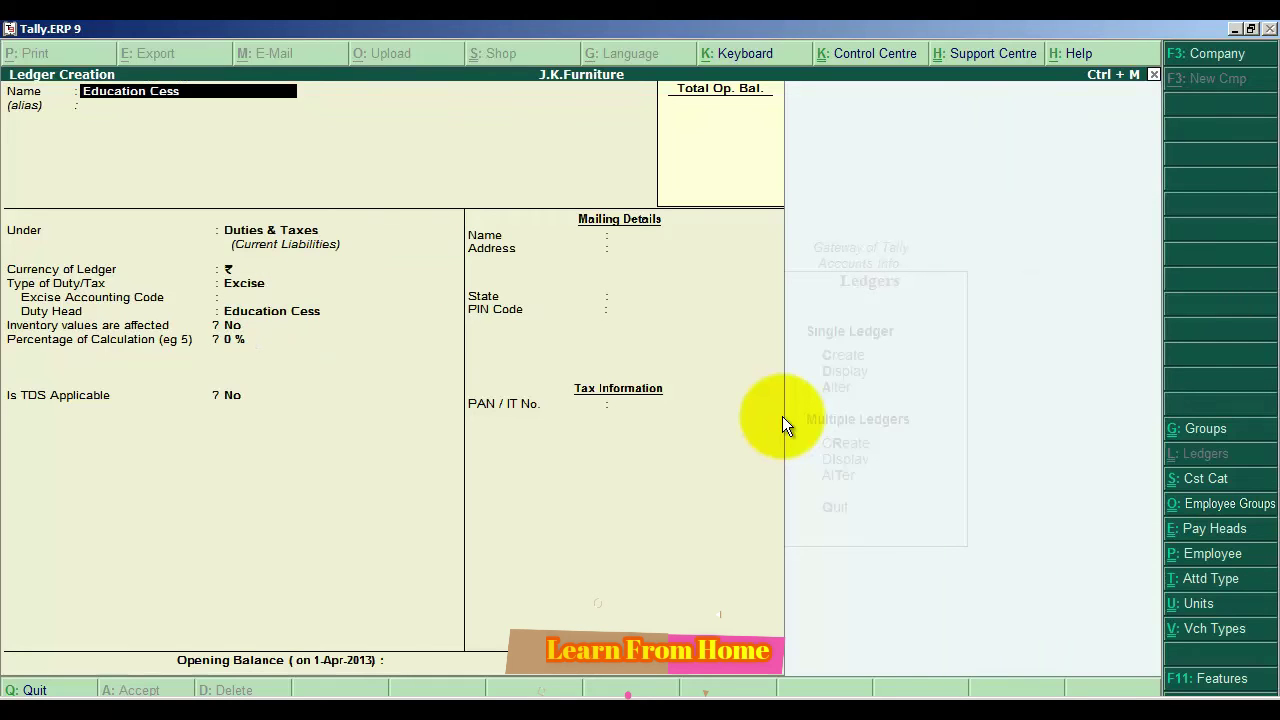
type("@1%")
key("Return")
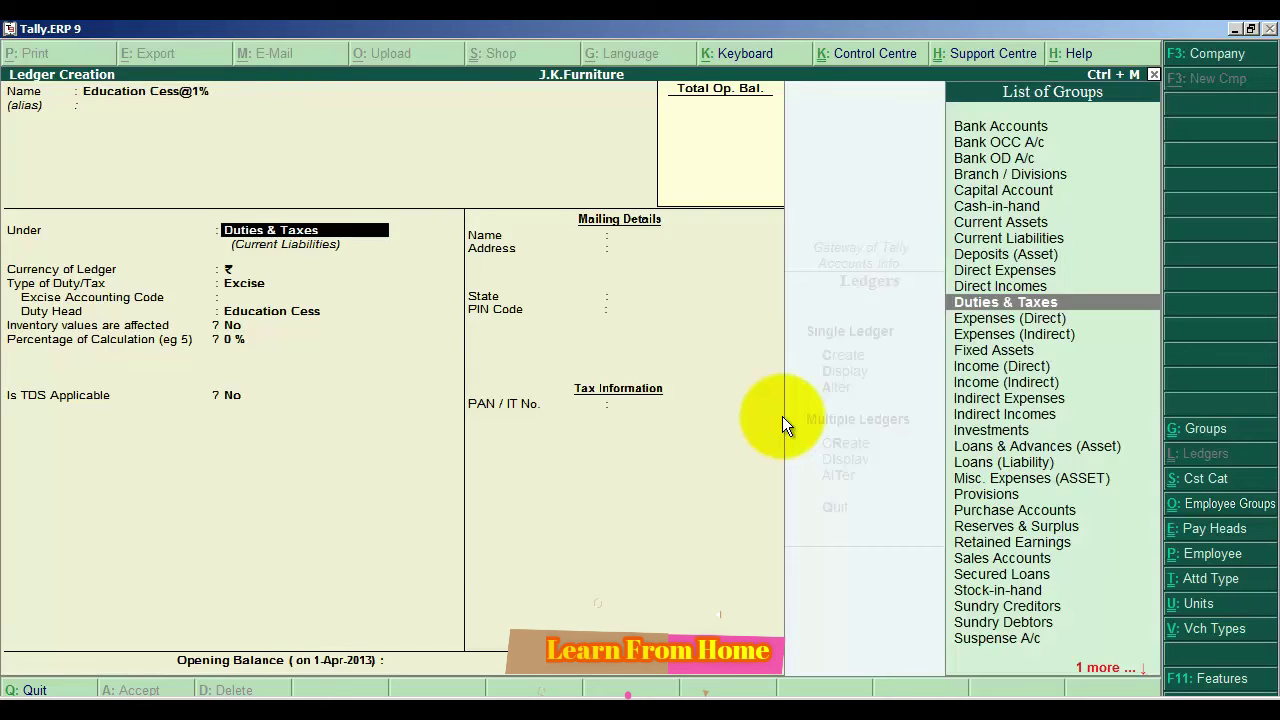
- Keep the ledger under Duties & Taxes with duty type Excise, percentage 0 % and no opening balance, and save it
key("Return")
key("Return")
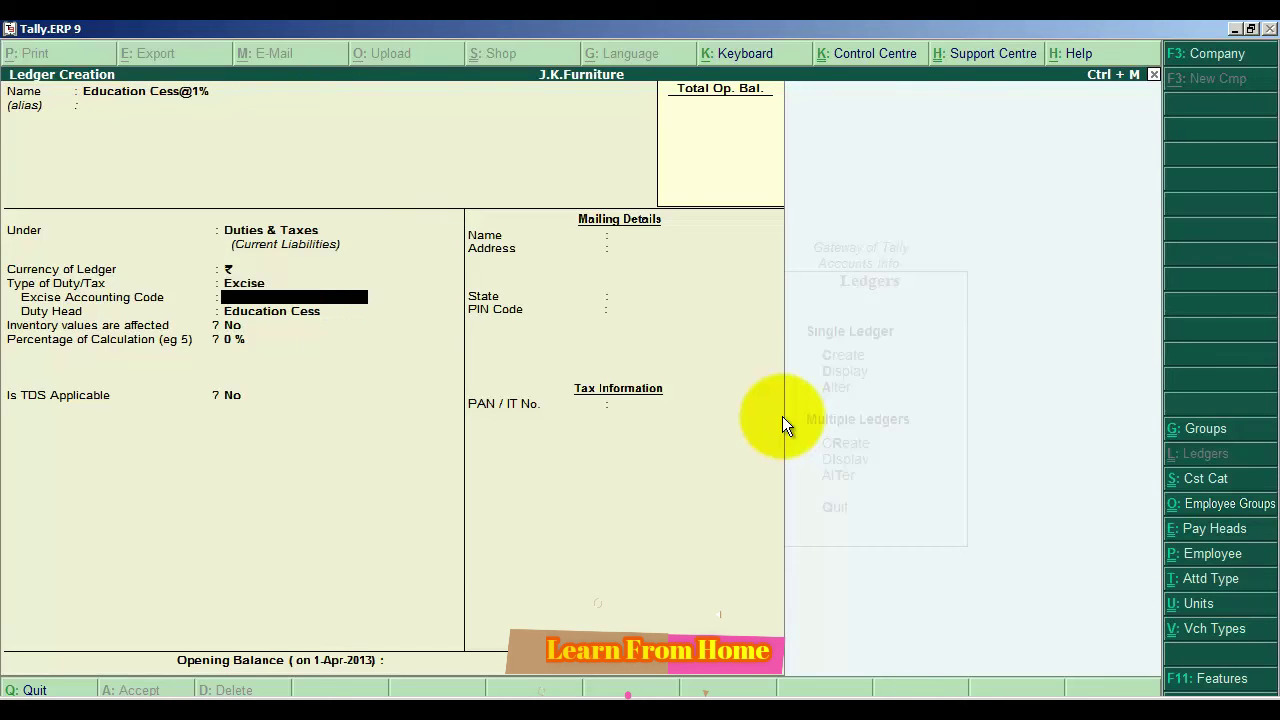
key("Return")
key("Return")
key("Return")
key("Return")
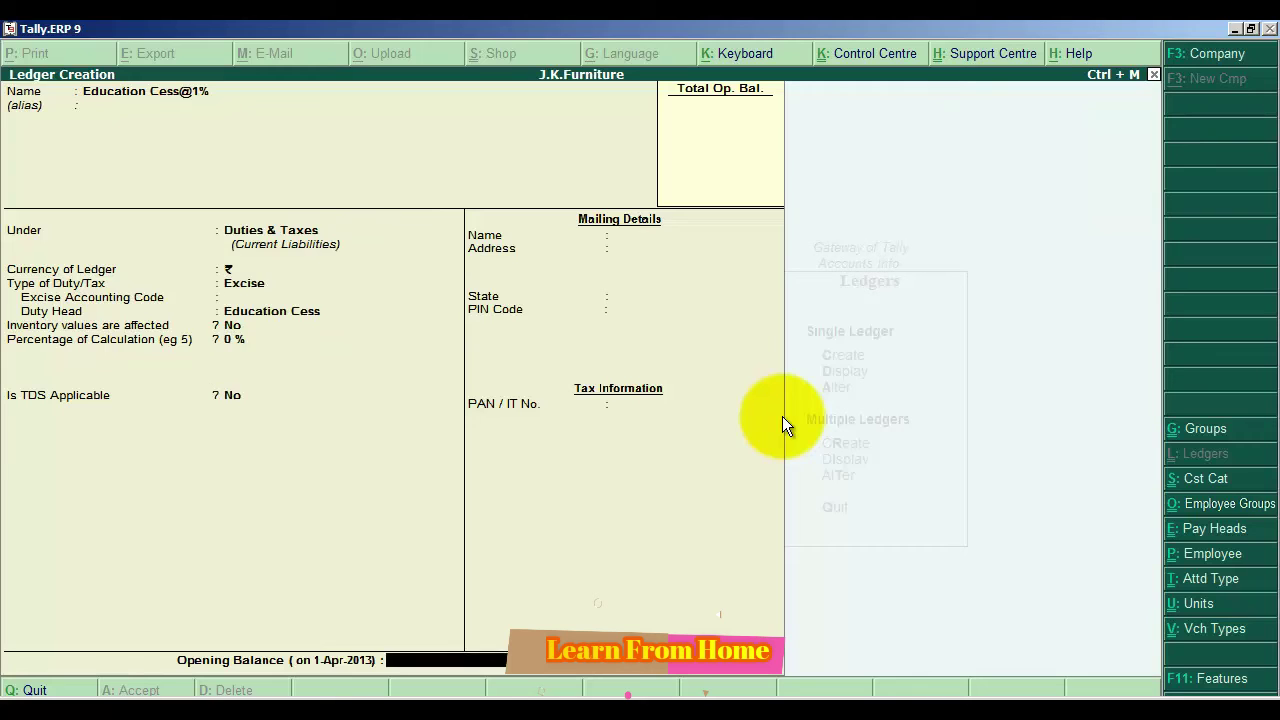
key("Return")
key("Return")
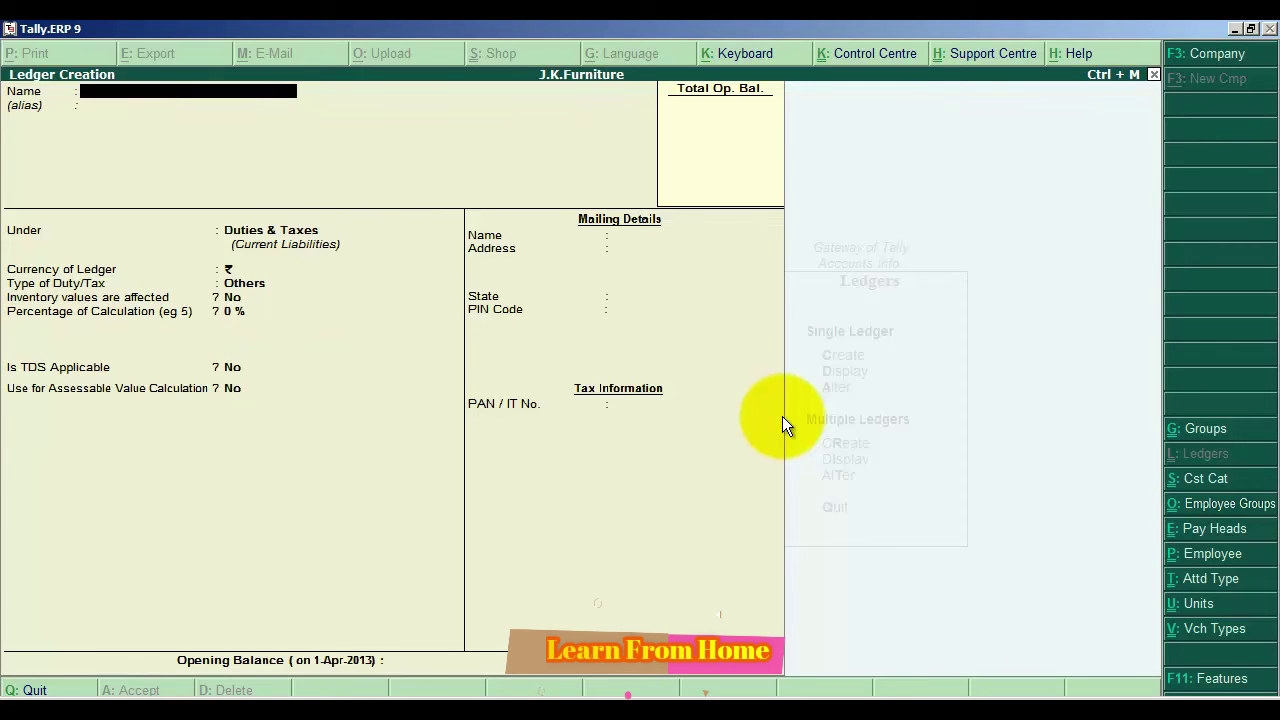
- Leave ledger creation and start a new Tariff/VAT Commodity from the inventory masters
key("Escape")
key("Return")
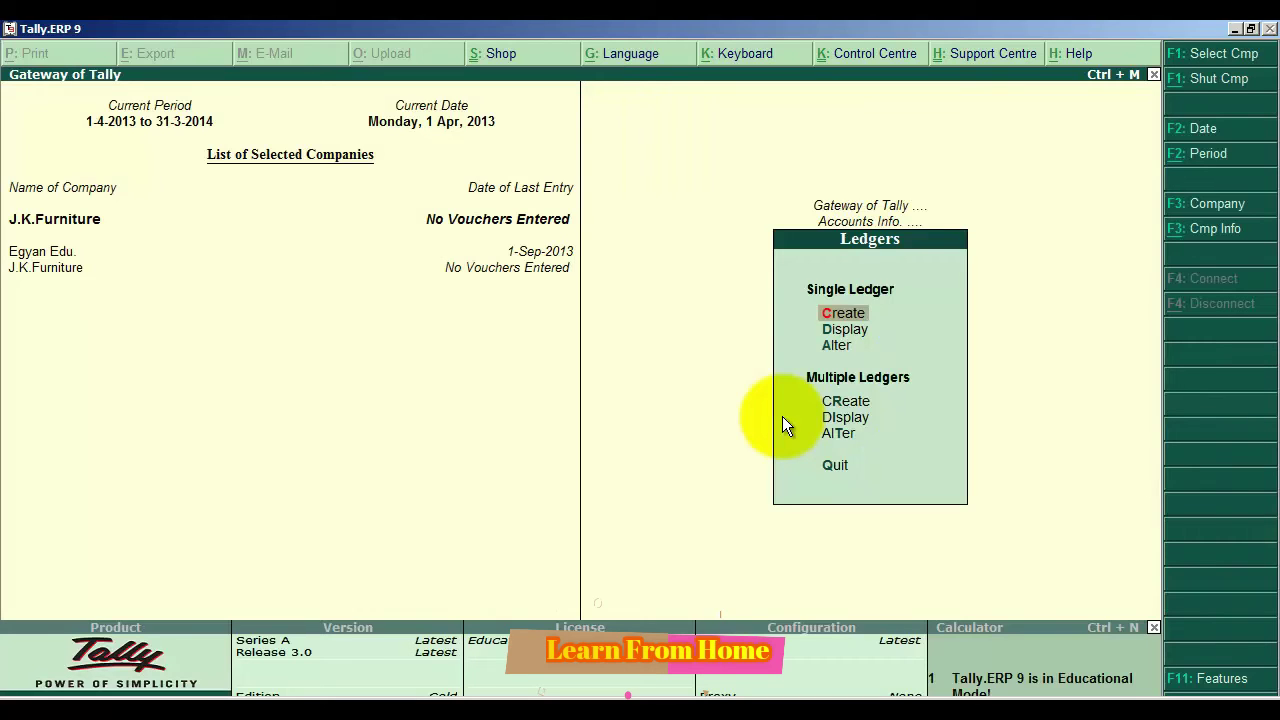
key("Escape")
key("Escape")
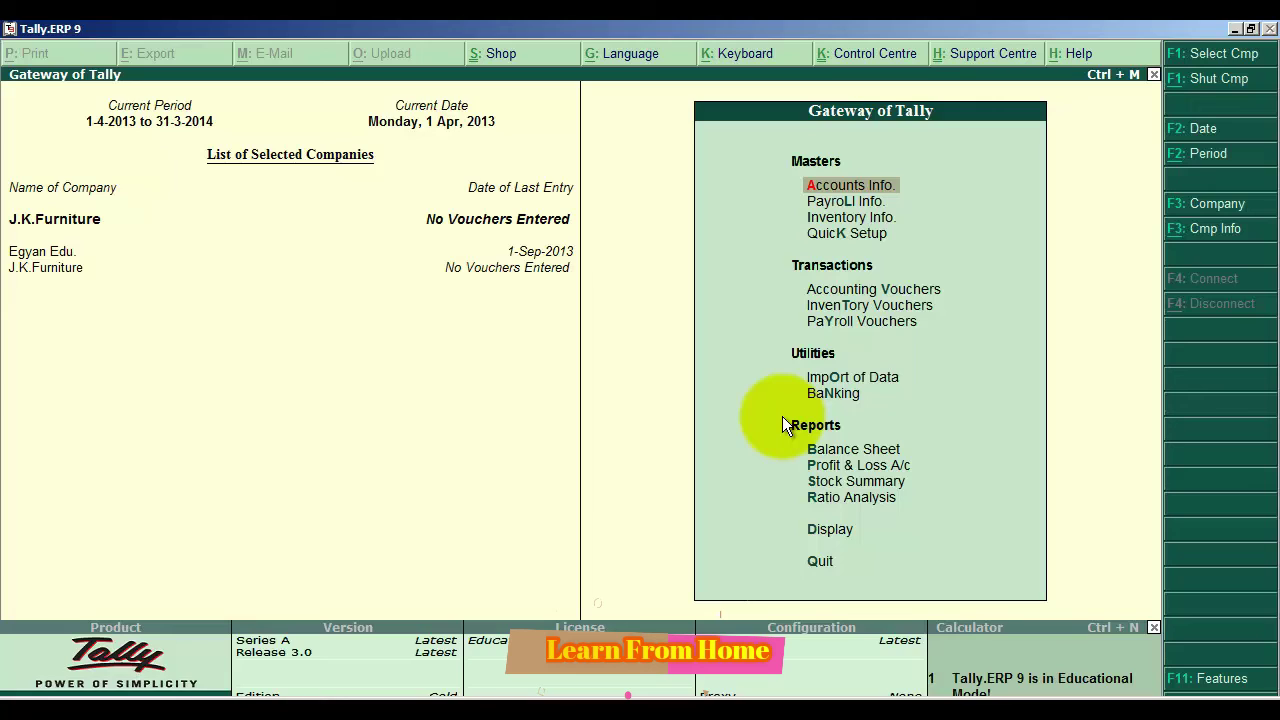
key("Down")
key("Down")
key("Return")
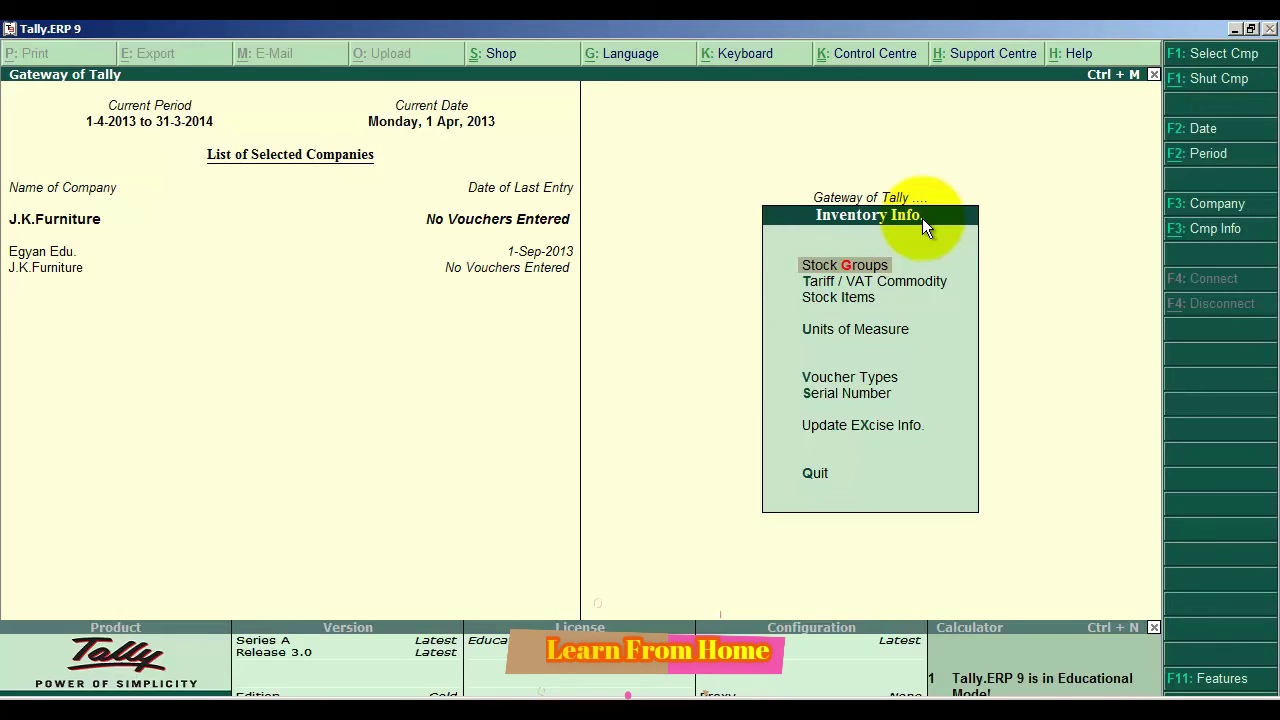
key("Down")
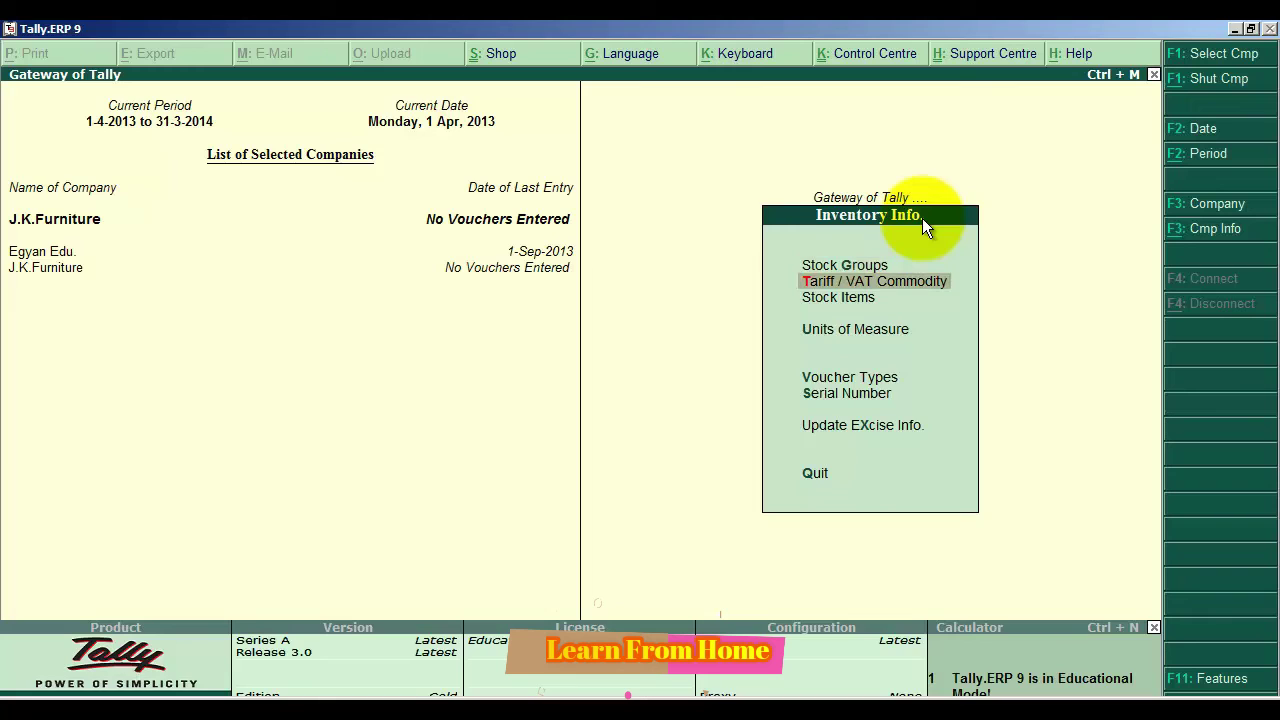
left_click(922, 288)
key("Return")
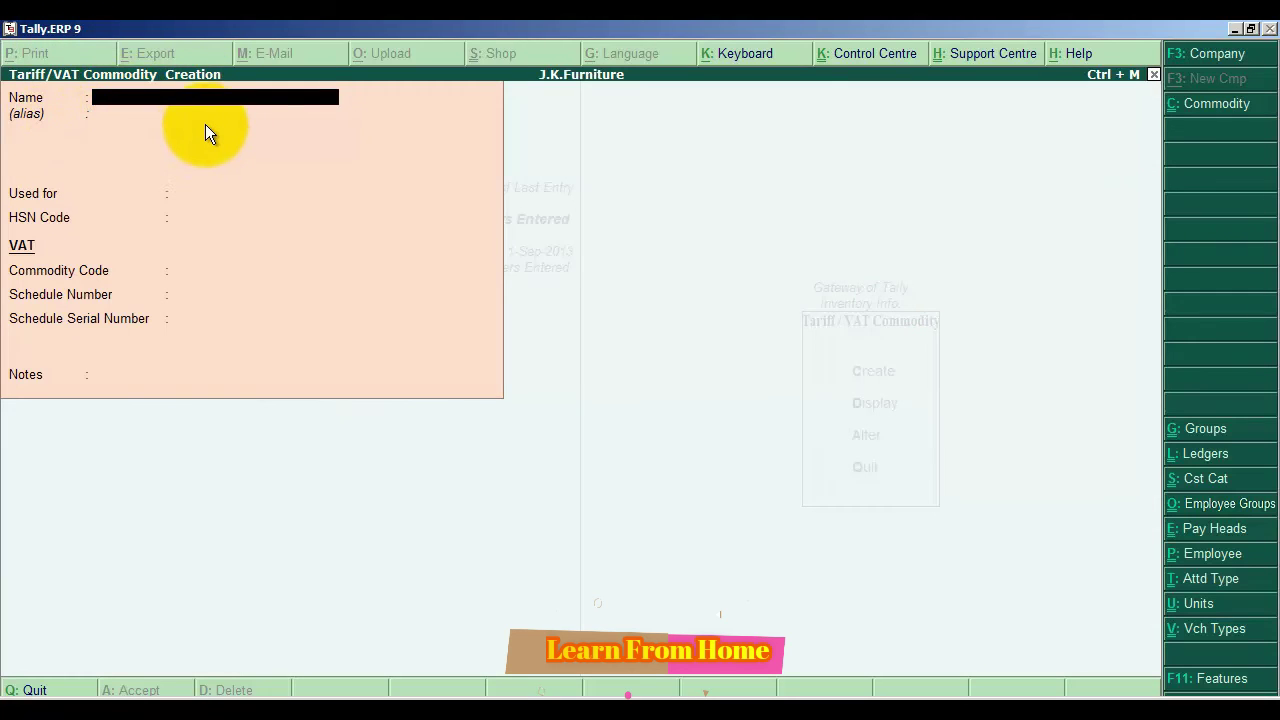
- Name the tariff 77001123, use it for Excise without an HSN code, and save it
type("77001123")
key("Return")
key("Return")
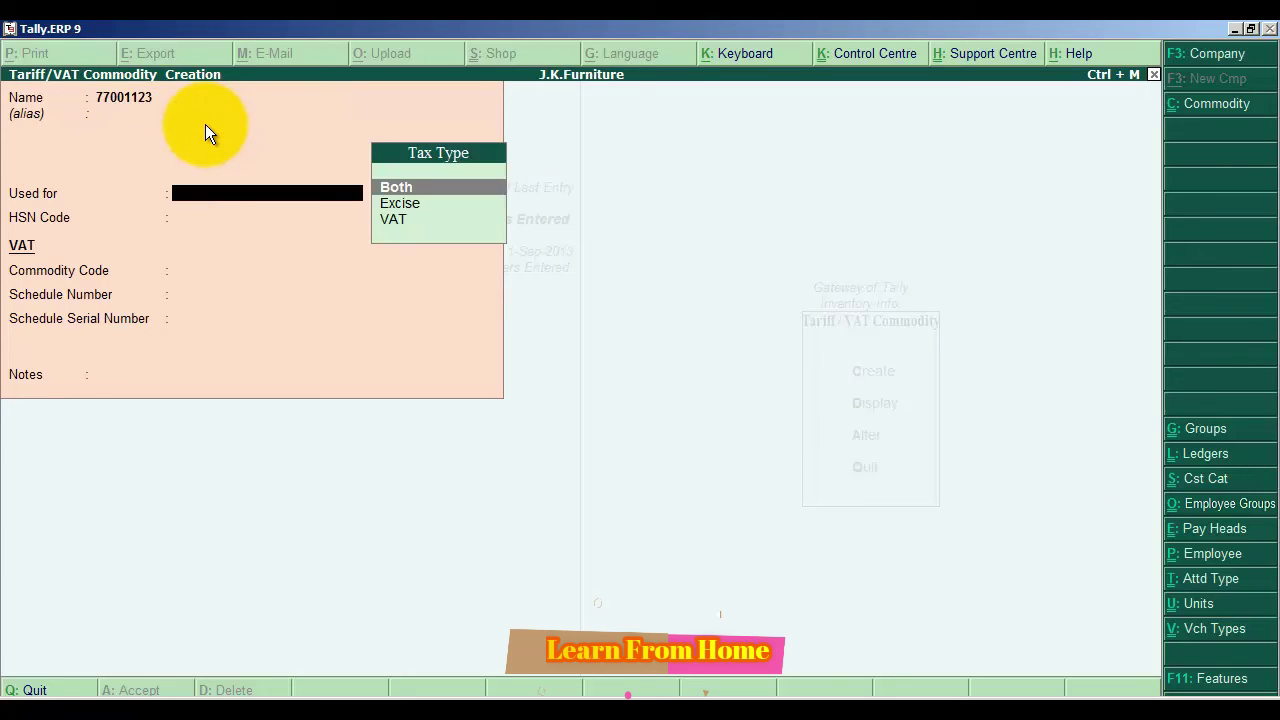
key("Down")
key("Return")
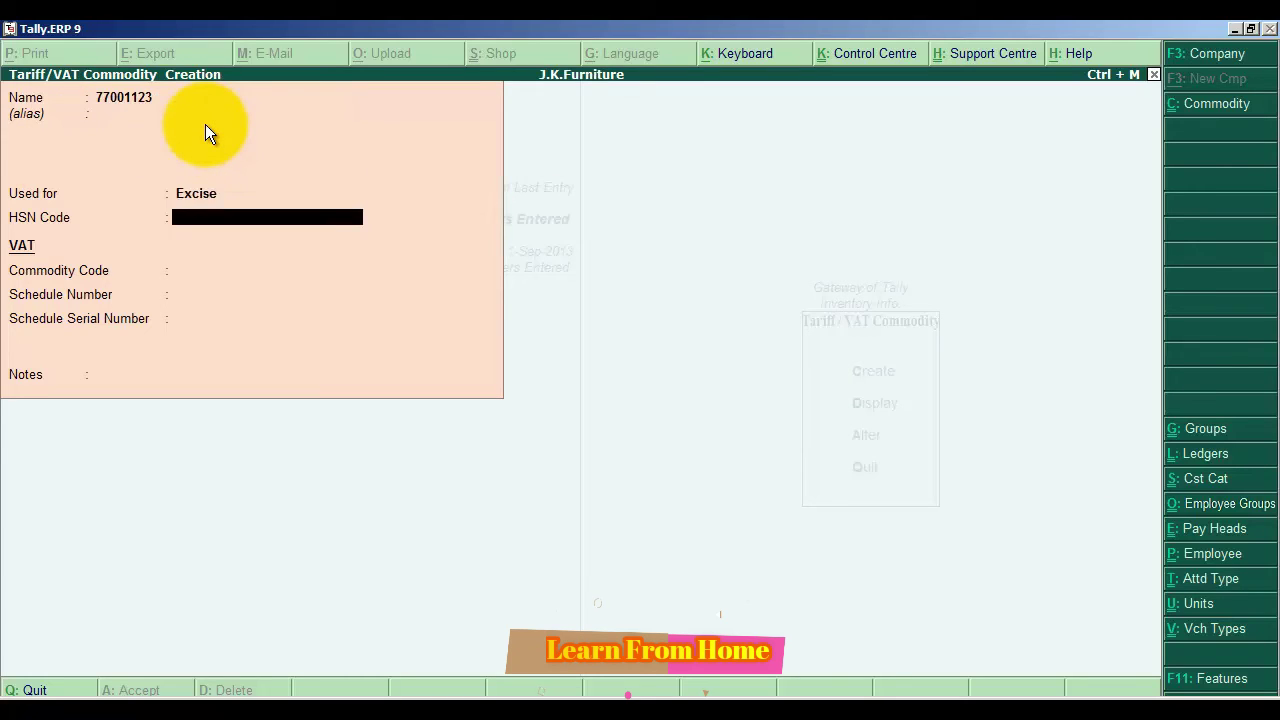
key("Return")
key("Return")
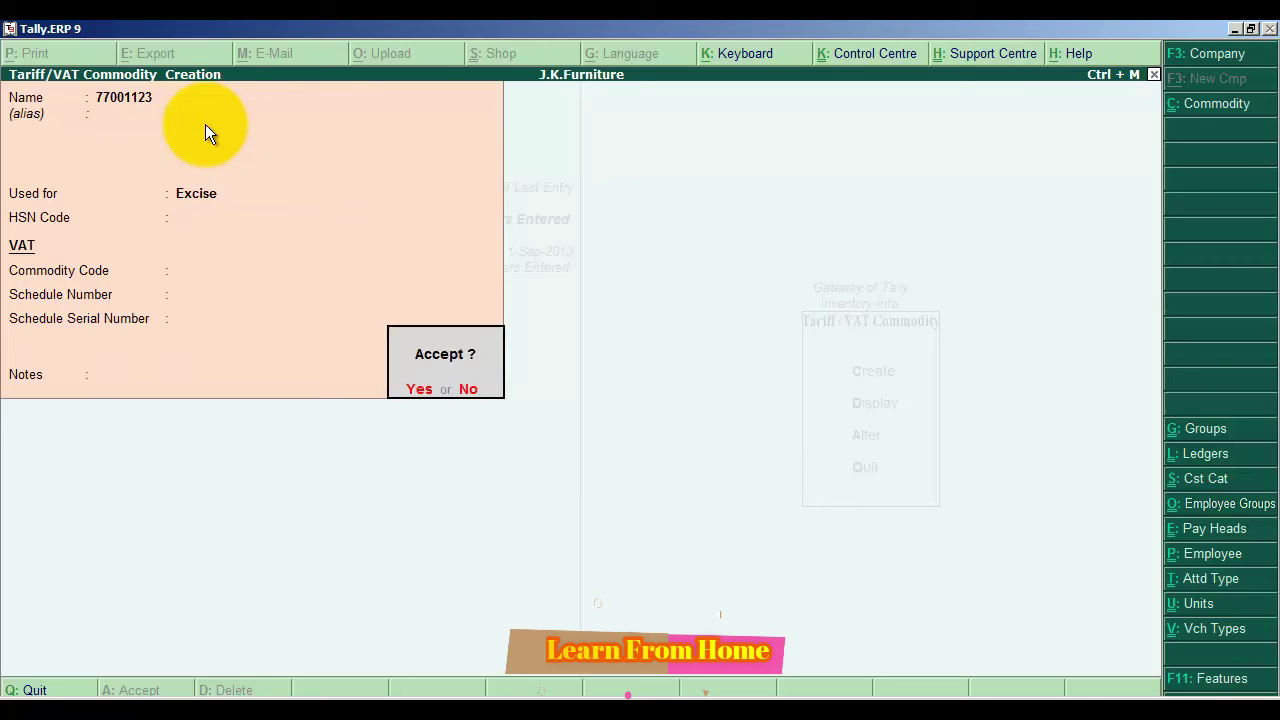
key("Return")
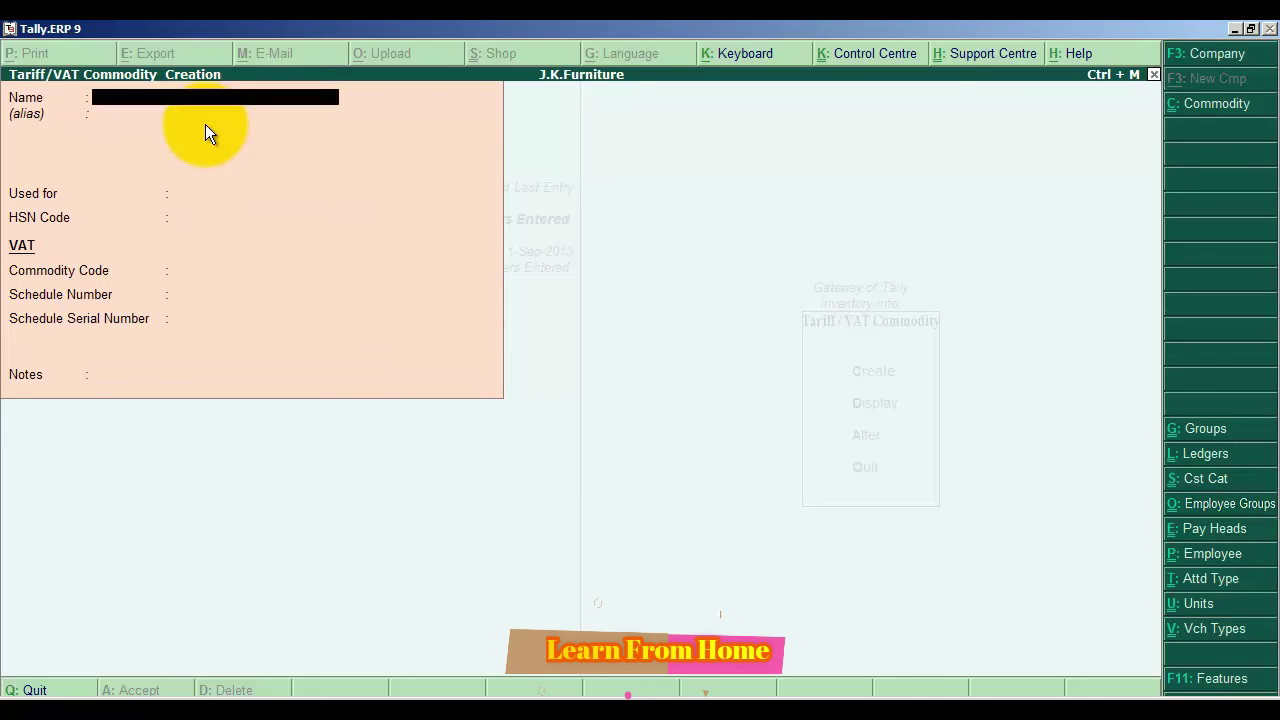
key("Escape")
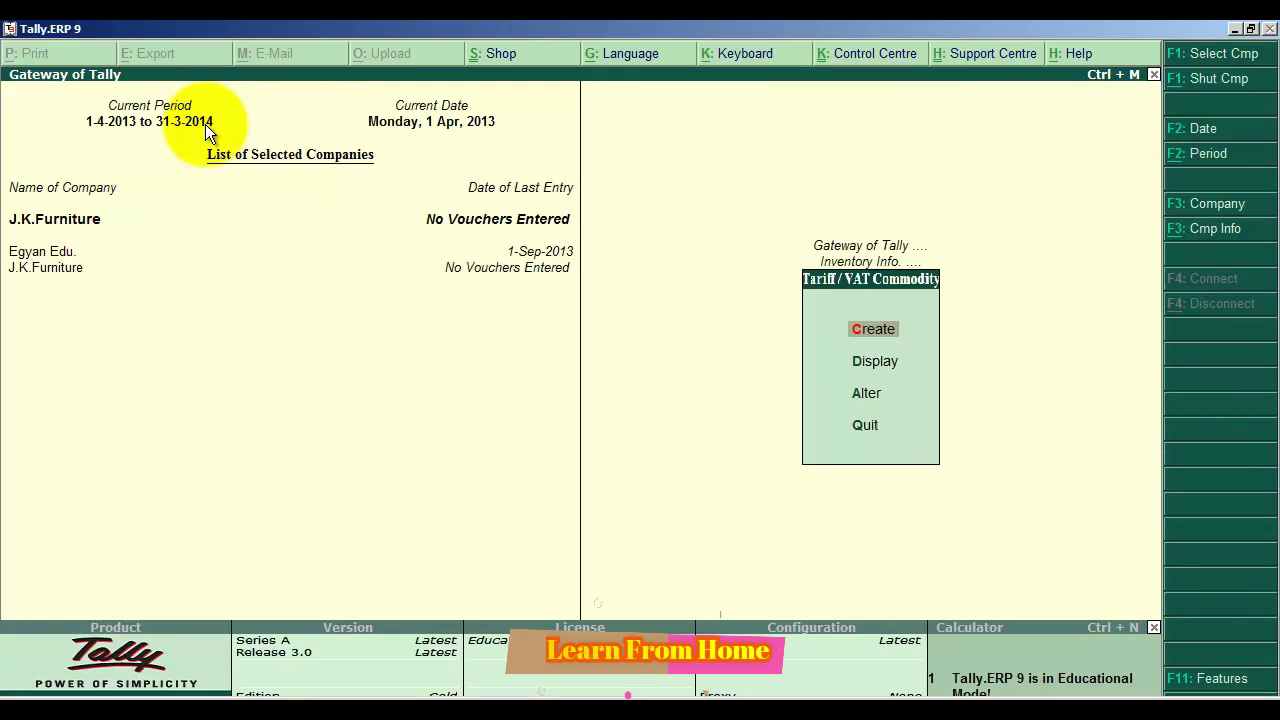
key("Escape")
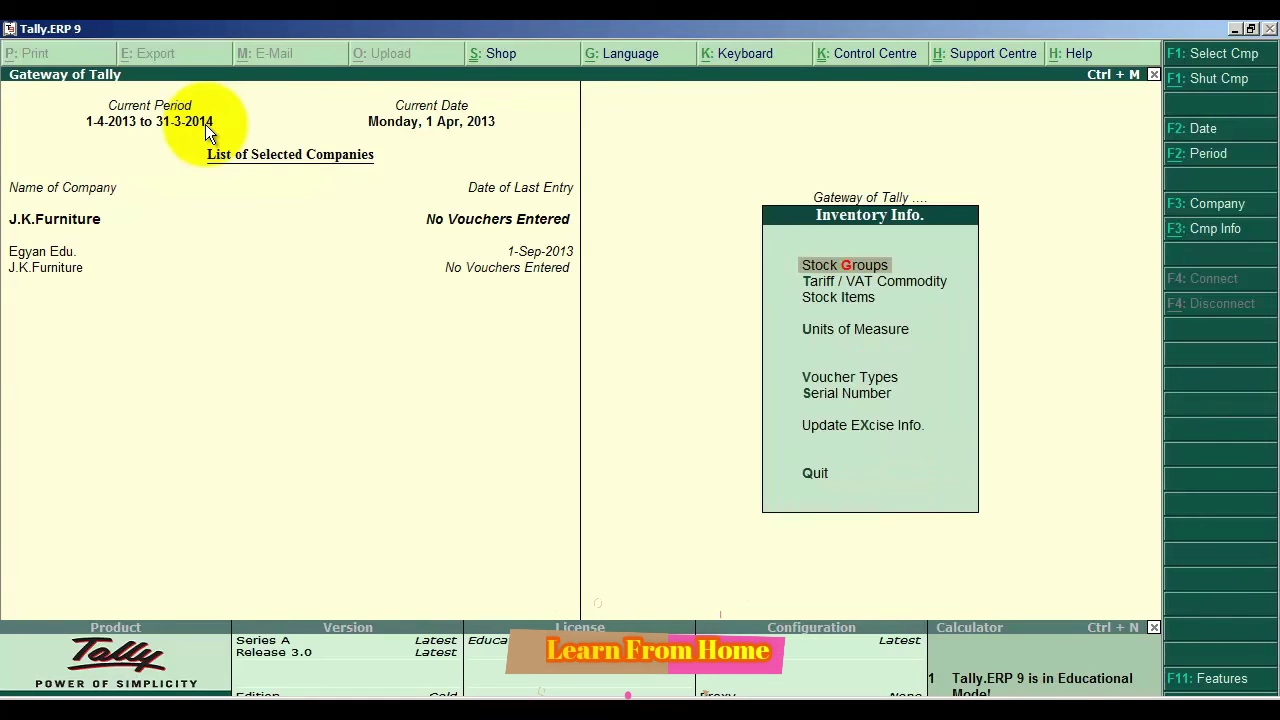
key("Down")
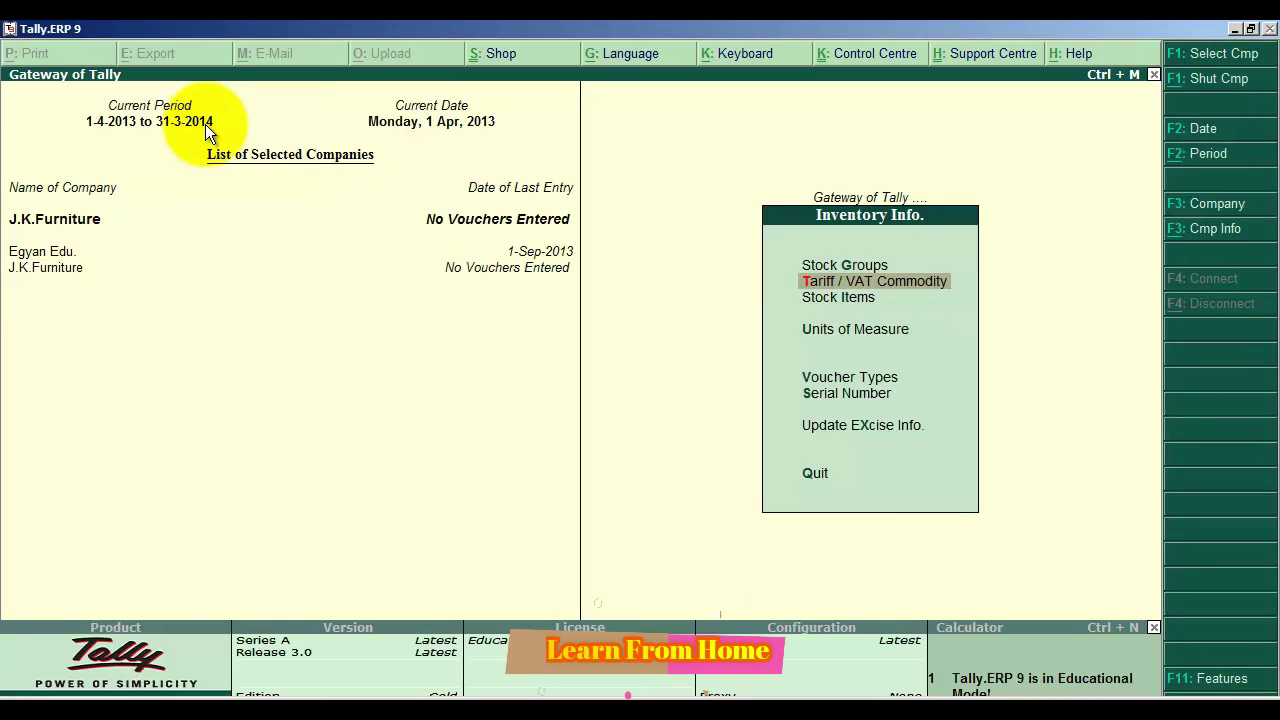
key("Up")
key("Return")
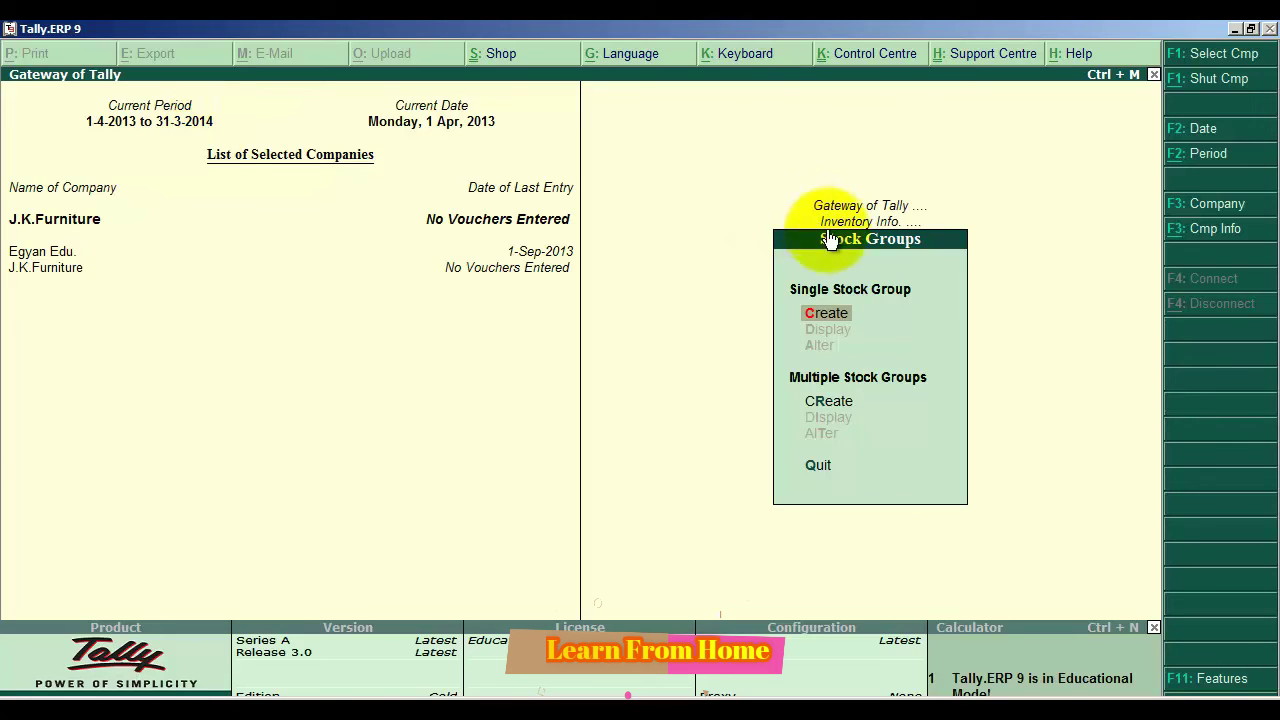
left_click(834, 324)
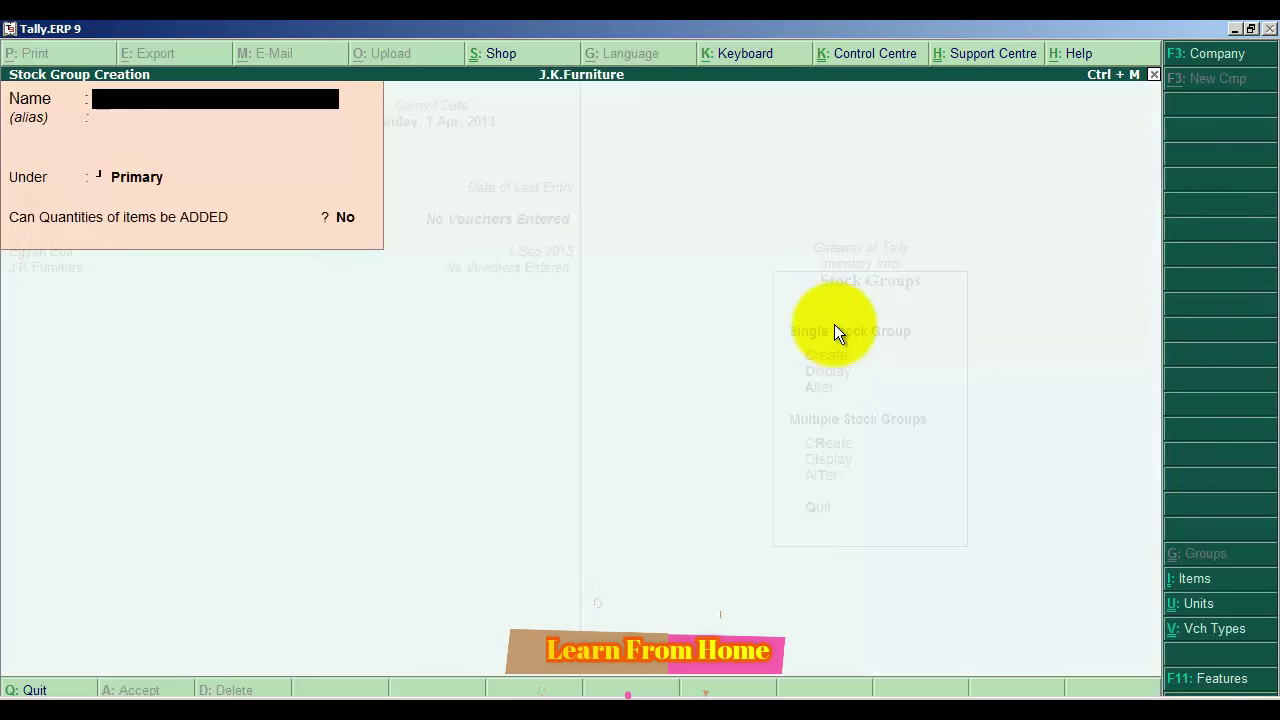
type("S")
key("BackSpace")
key("Escape")
key("y")
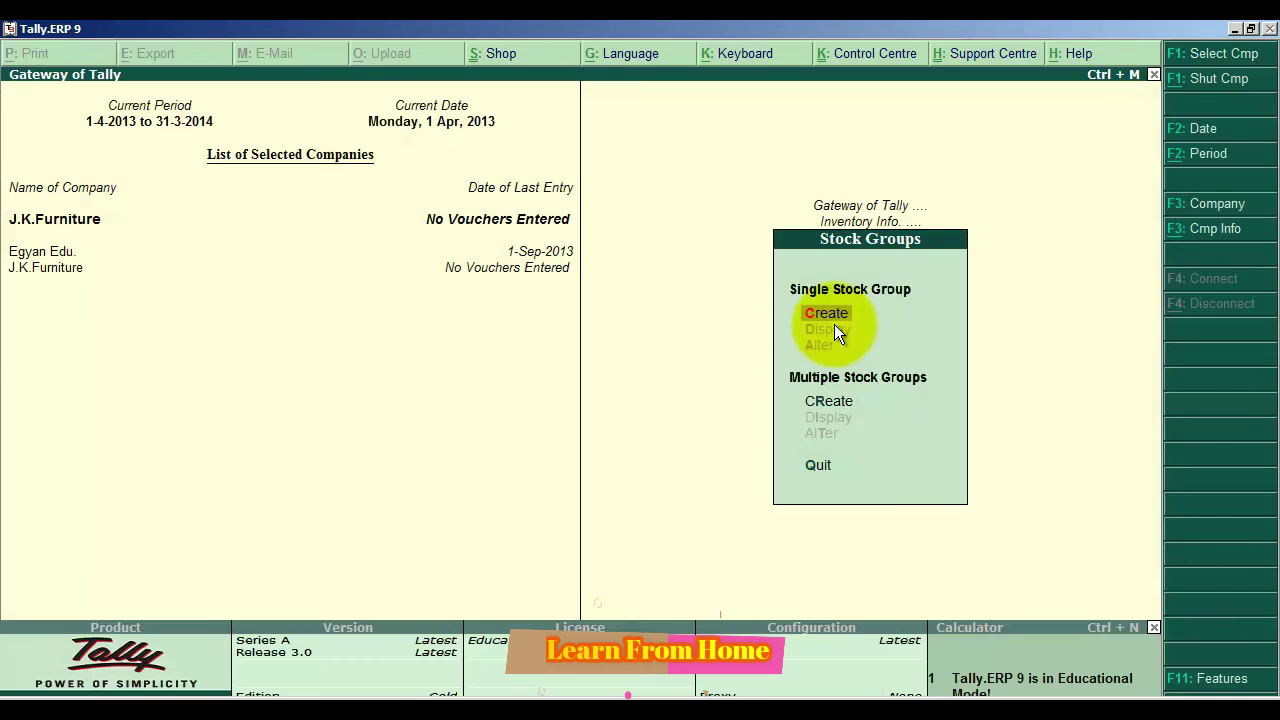
key("Escape")
- Start a new single stock item named Steel Sheet and keep it under Primary
key("Down")
key("Down")
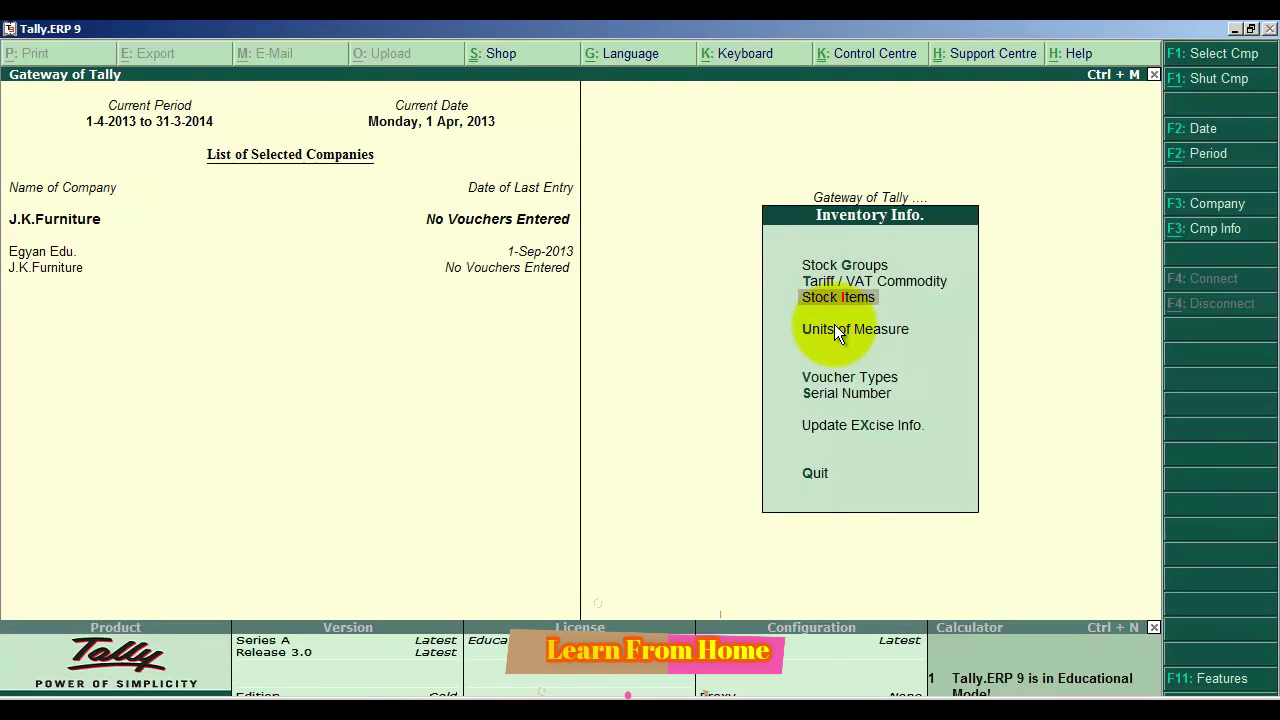
key("Return")
key("Return")
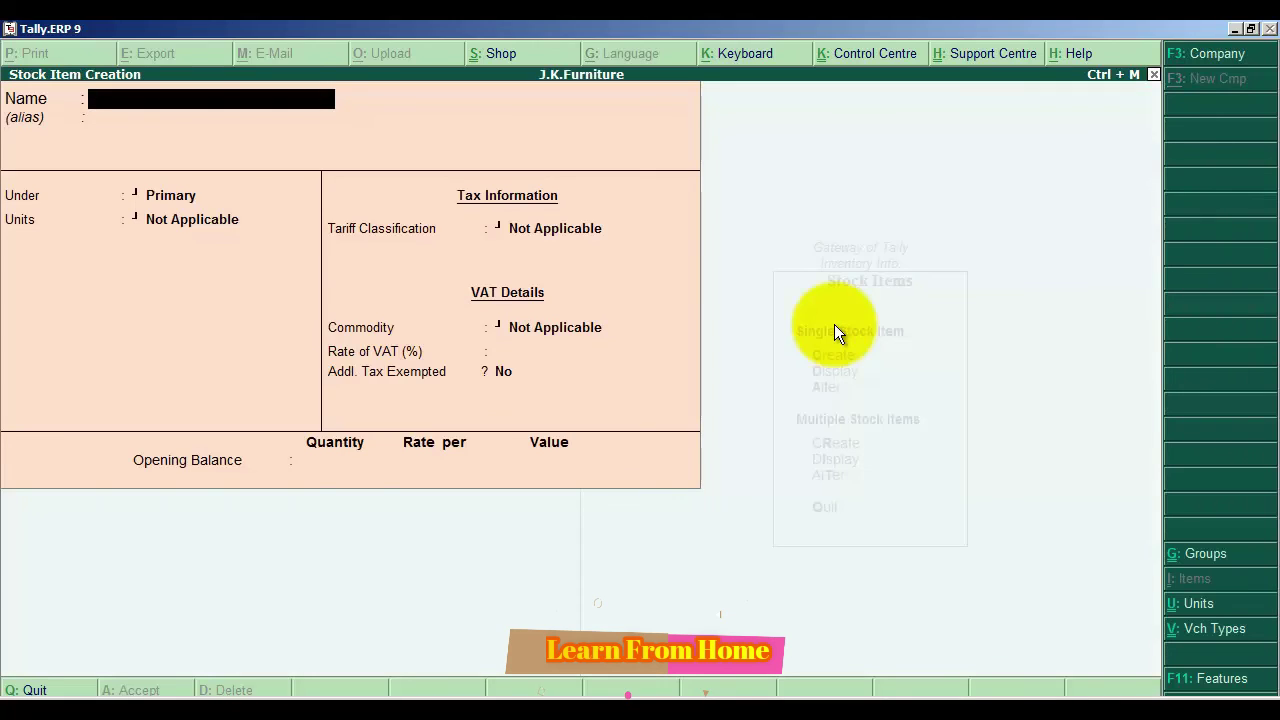
type("Steel Sheet")
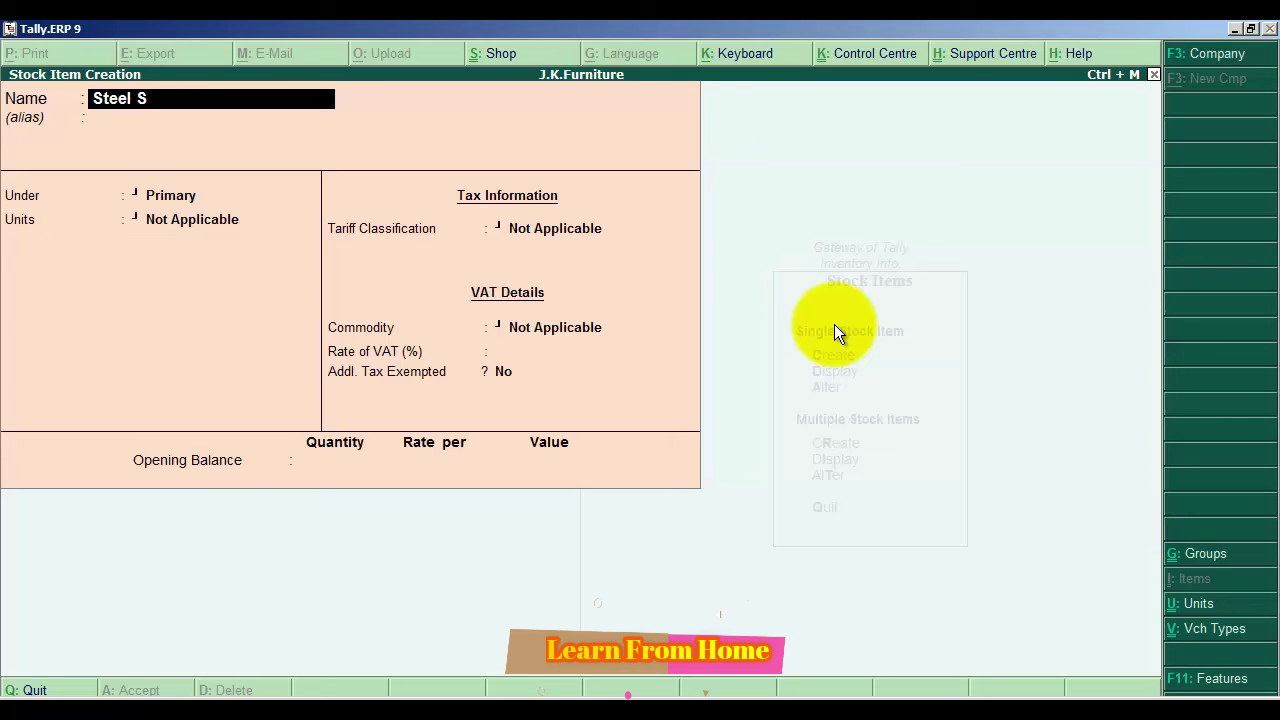
key("Return")
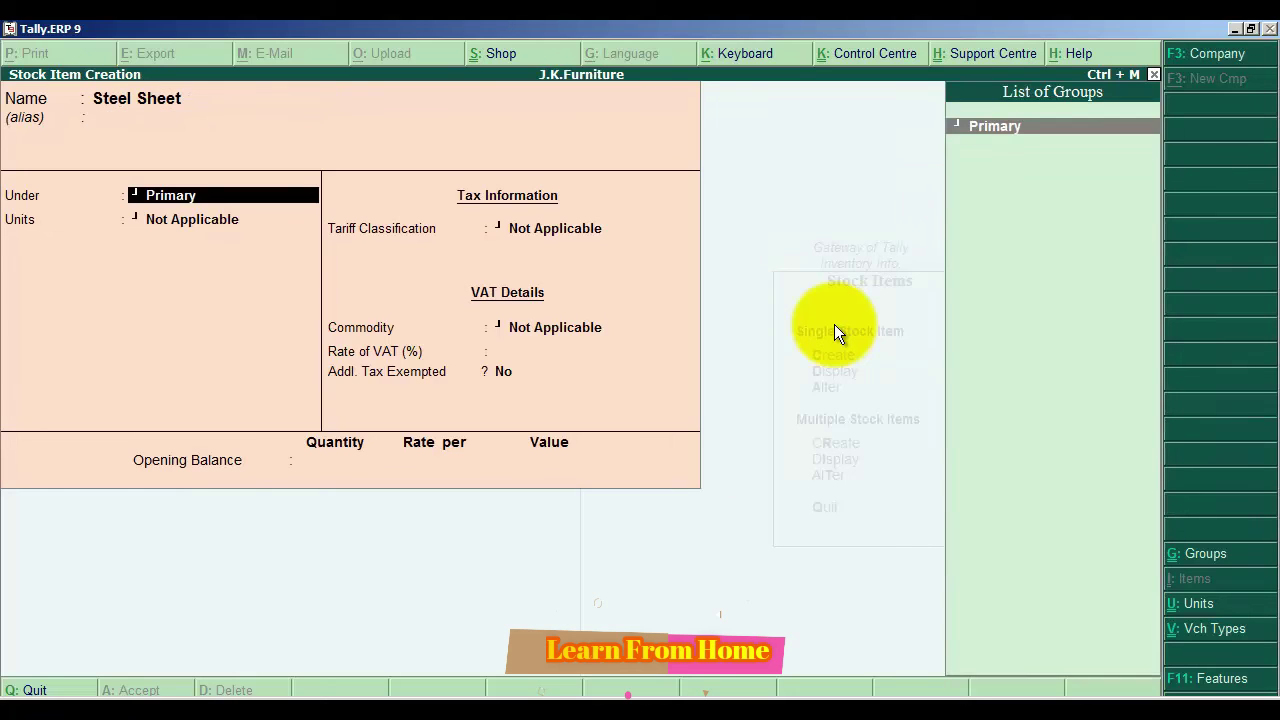
key("Return")
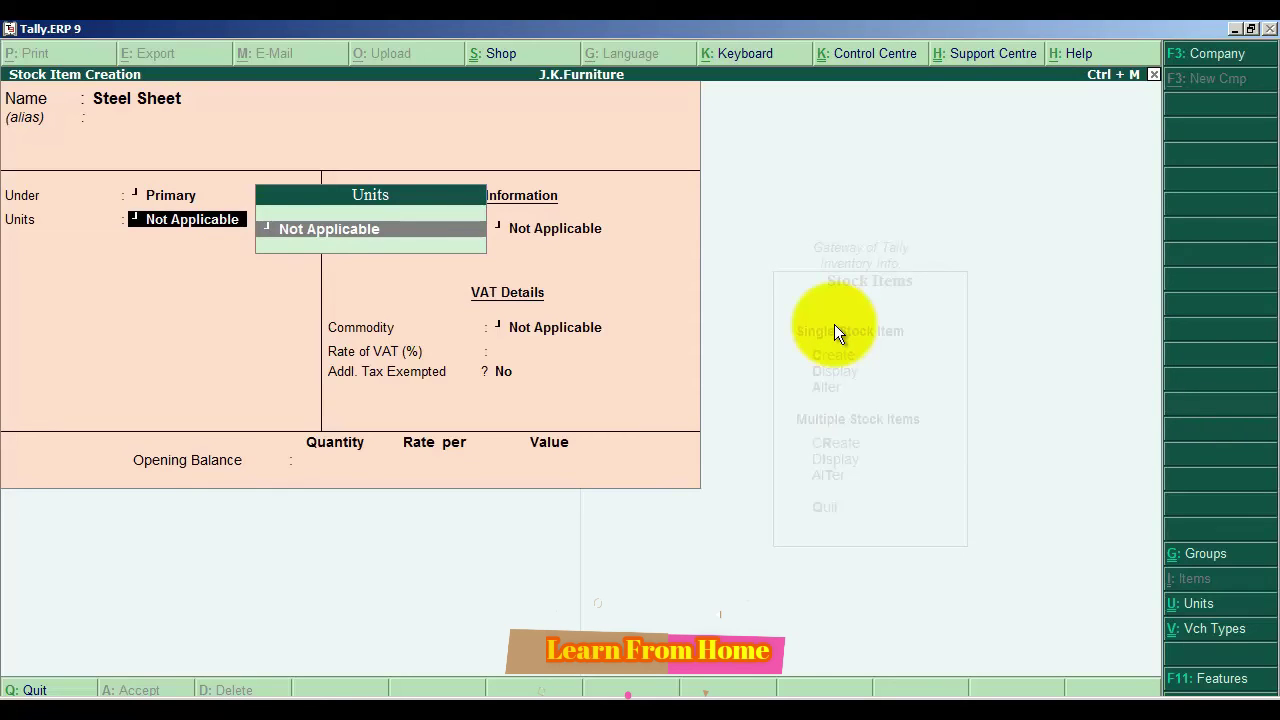
- Create a simple unit with symbol Kg, formal name Kilo Grams and 0 decimal places for the stock item
key("alt+c")
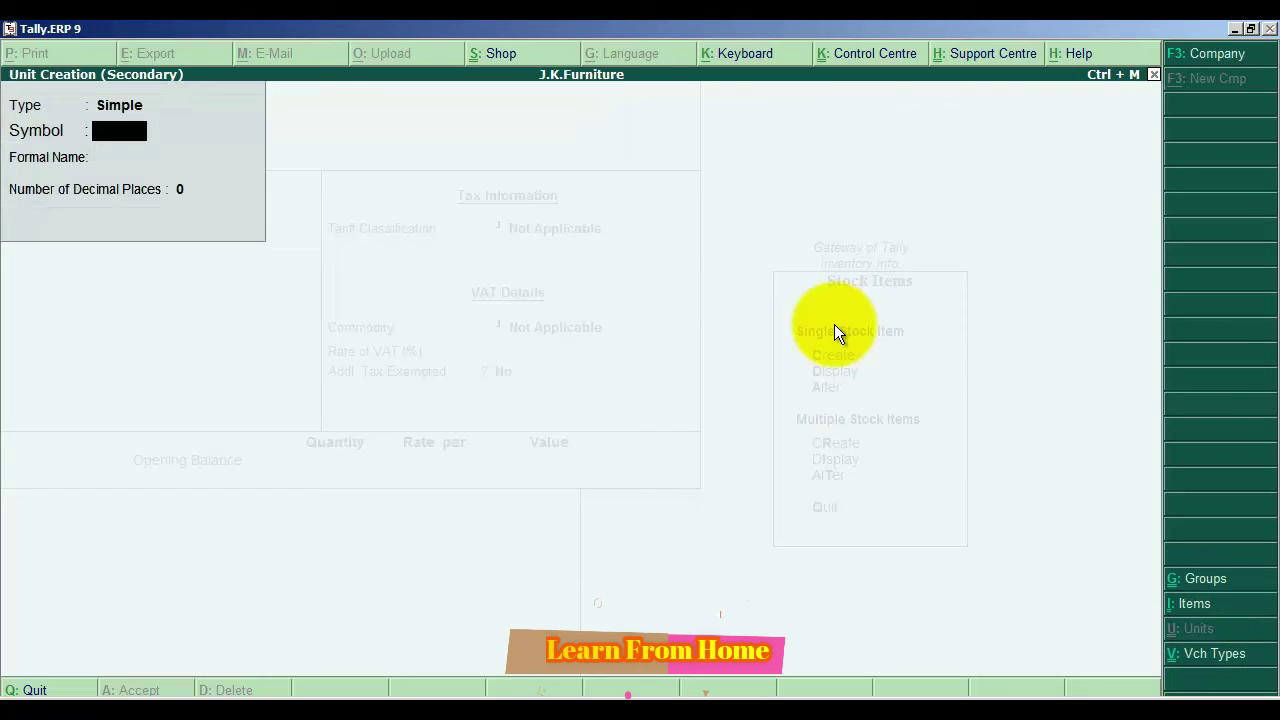
type("Kg")
key("Return")
type("Kilo")
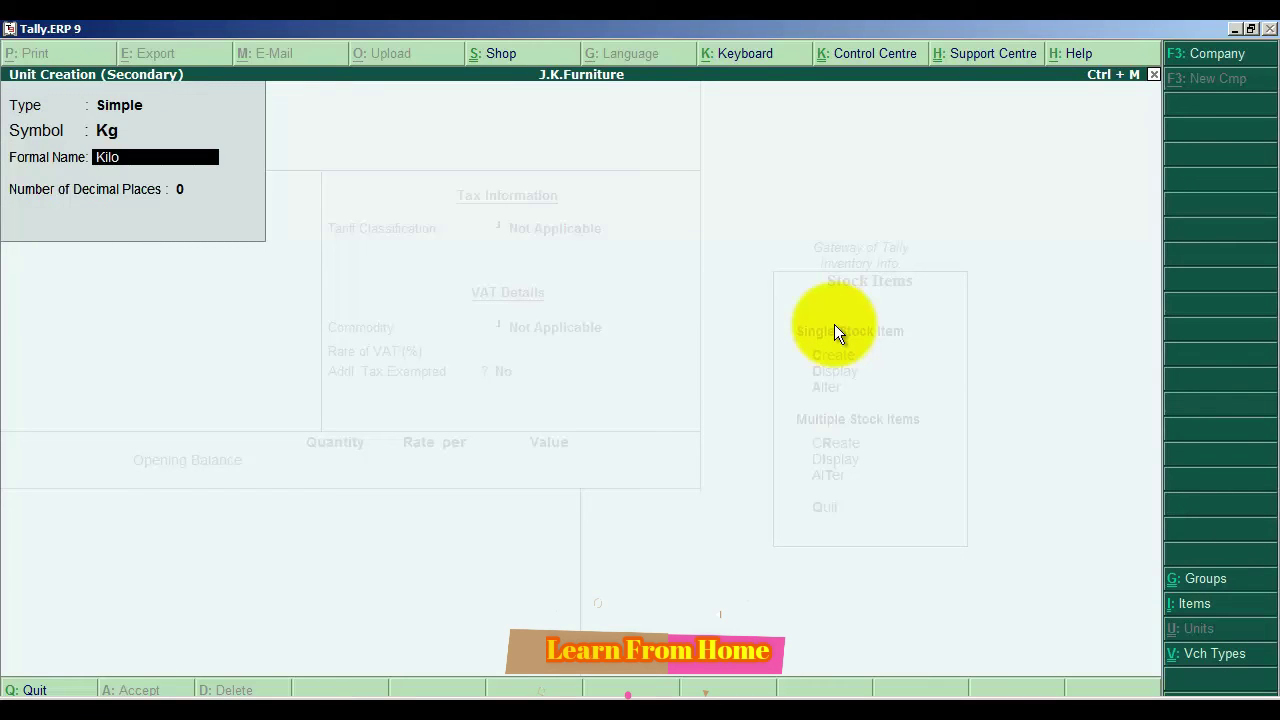
type(" Grams")
key("Return")
key("Return")
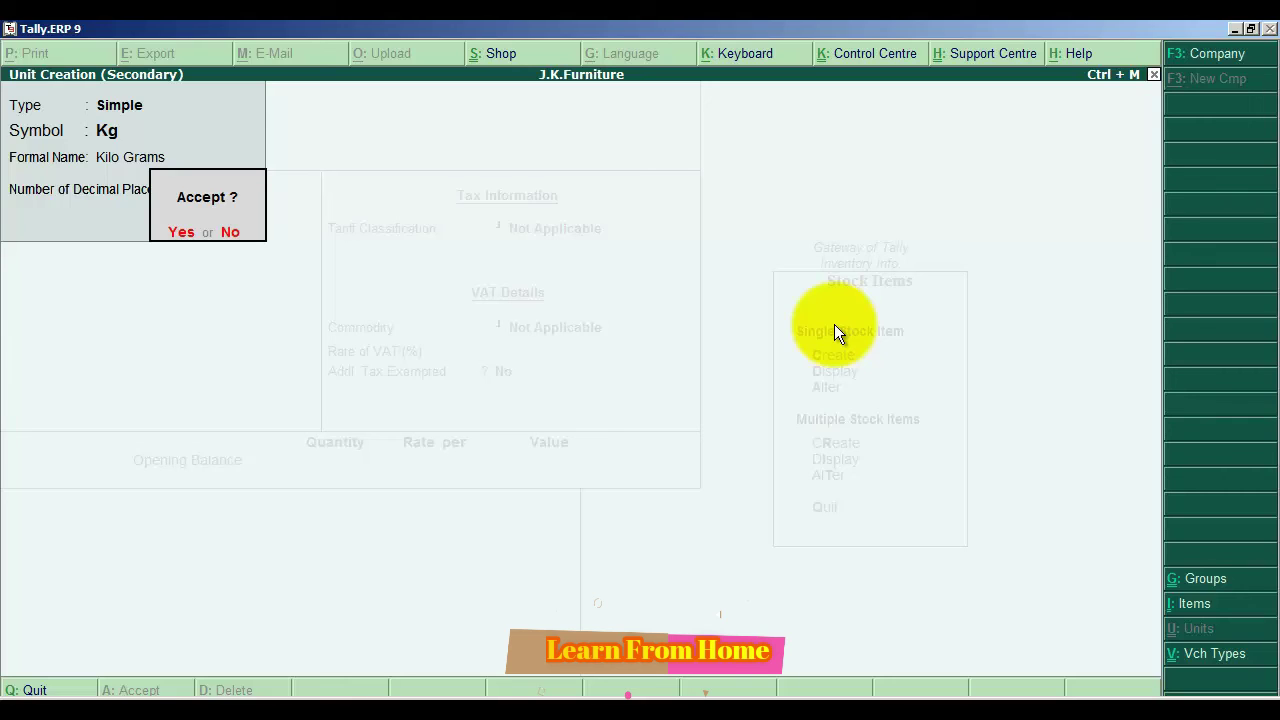
key("Return")
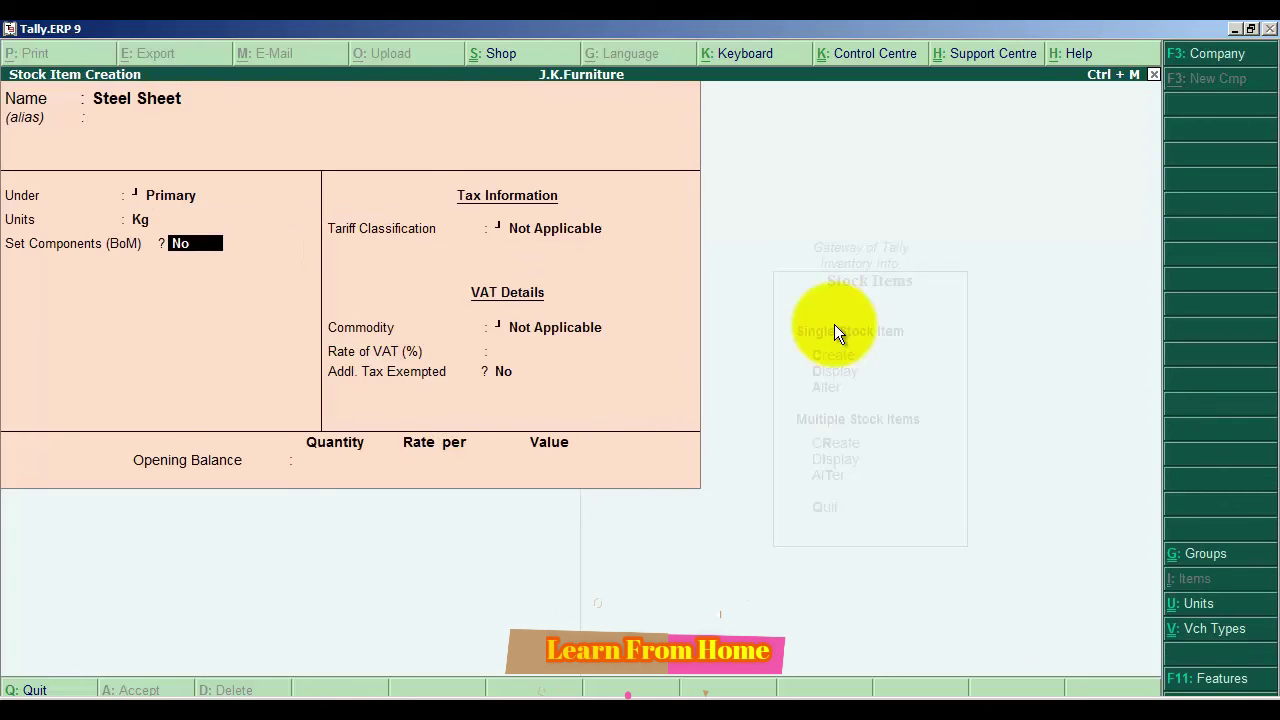
- Keep Set Components at No, assign tariff classification 77001123 and set Set/Alter Excise Details to Yes for Steel Sheet
key("Return")
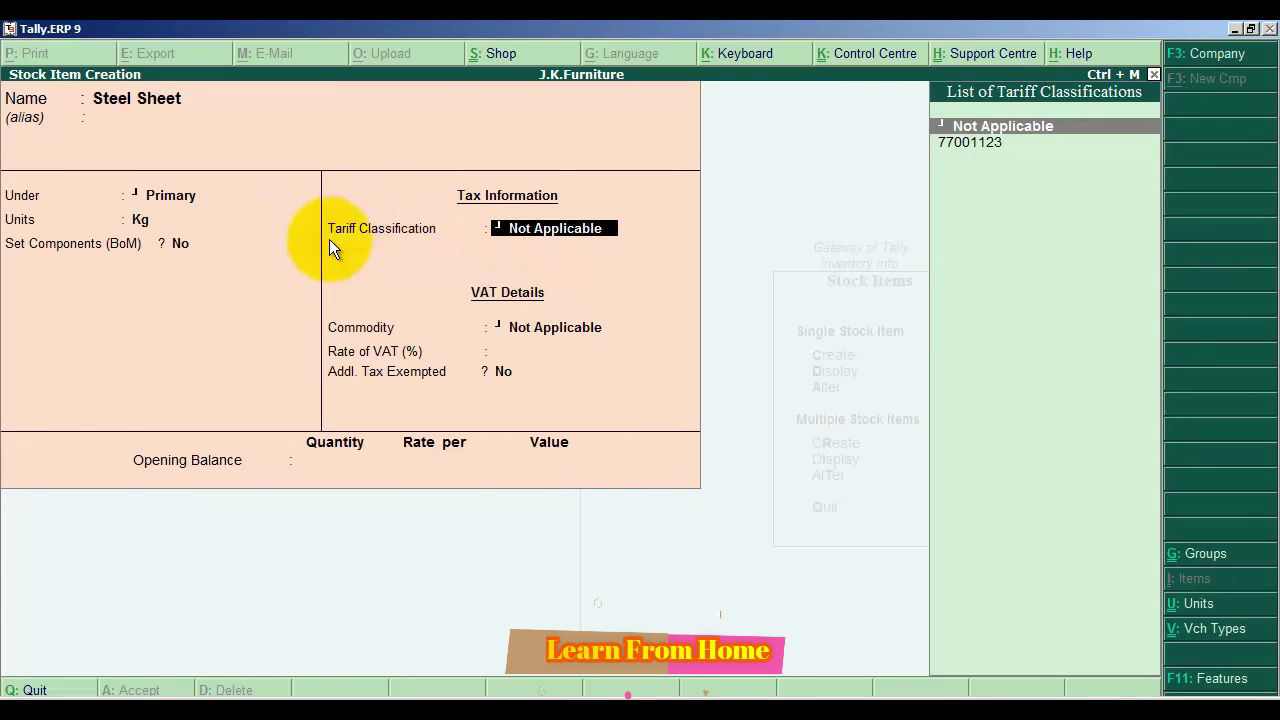
left_click(980, 141)
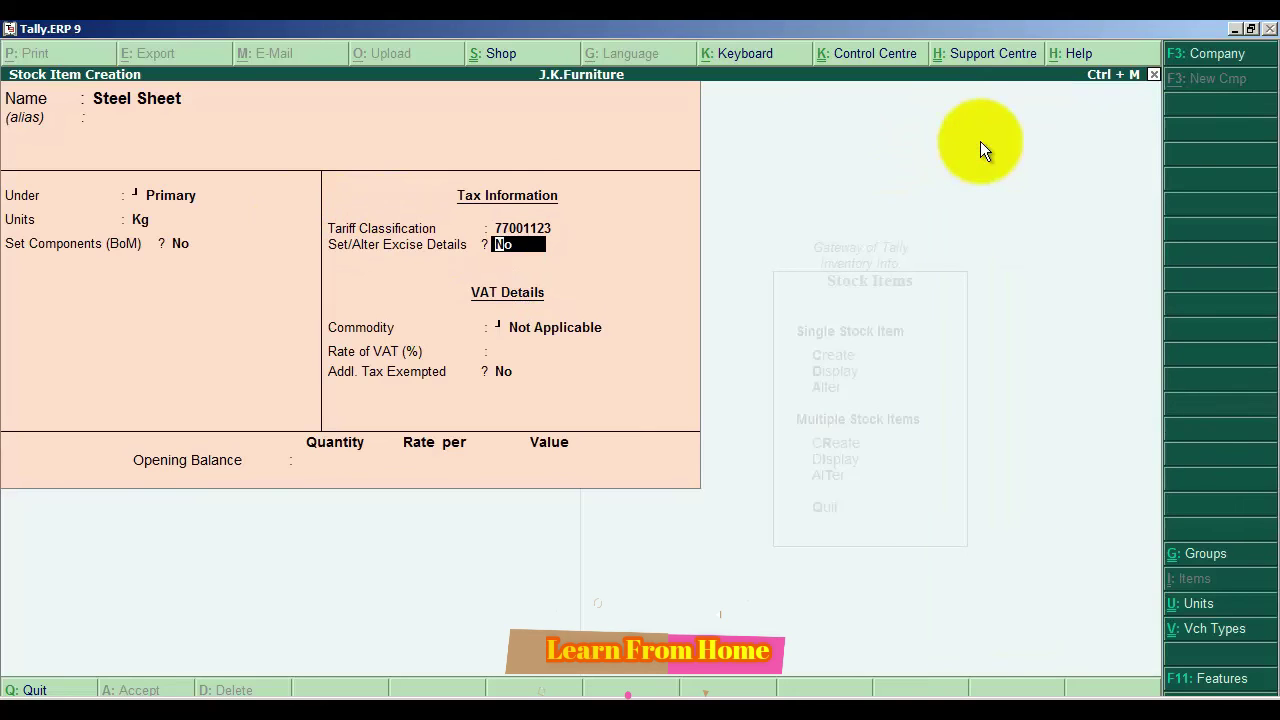
type("y")
key("Return")
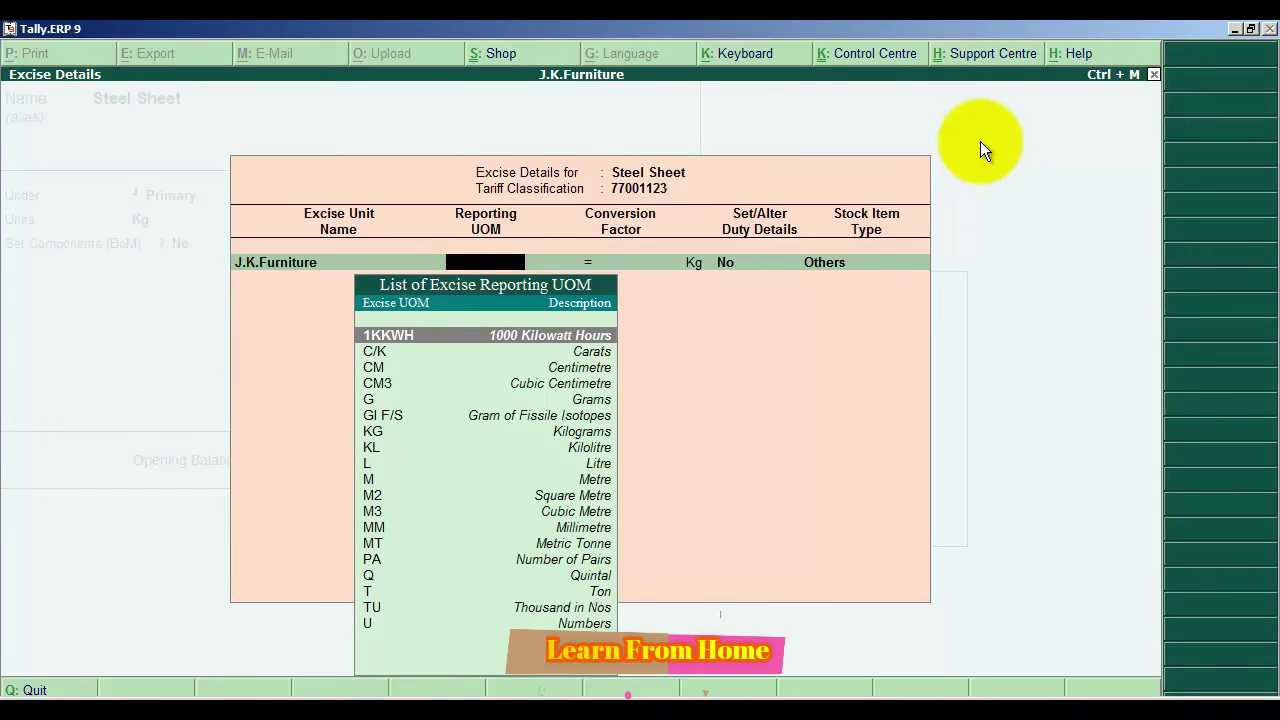
- Set the reporting unit of measure for J.K.Furniture to KG and set Set/Alter Duty Details to Yes
key("Down")
key("Down")
key("Down")
key("Down")
key("Down")
key("Down")
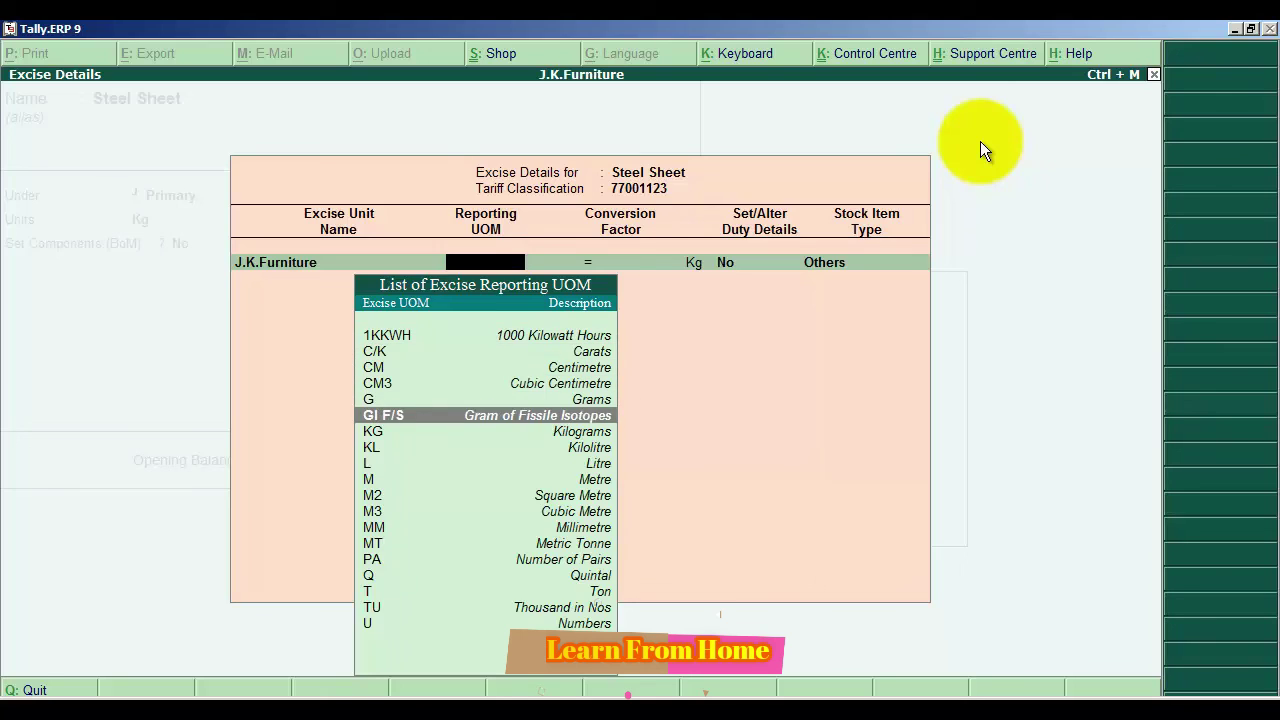
key("Return")
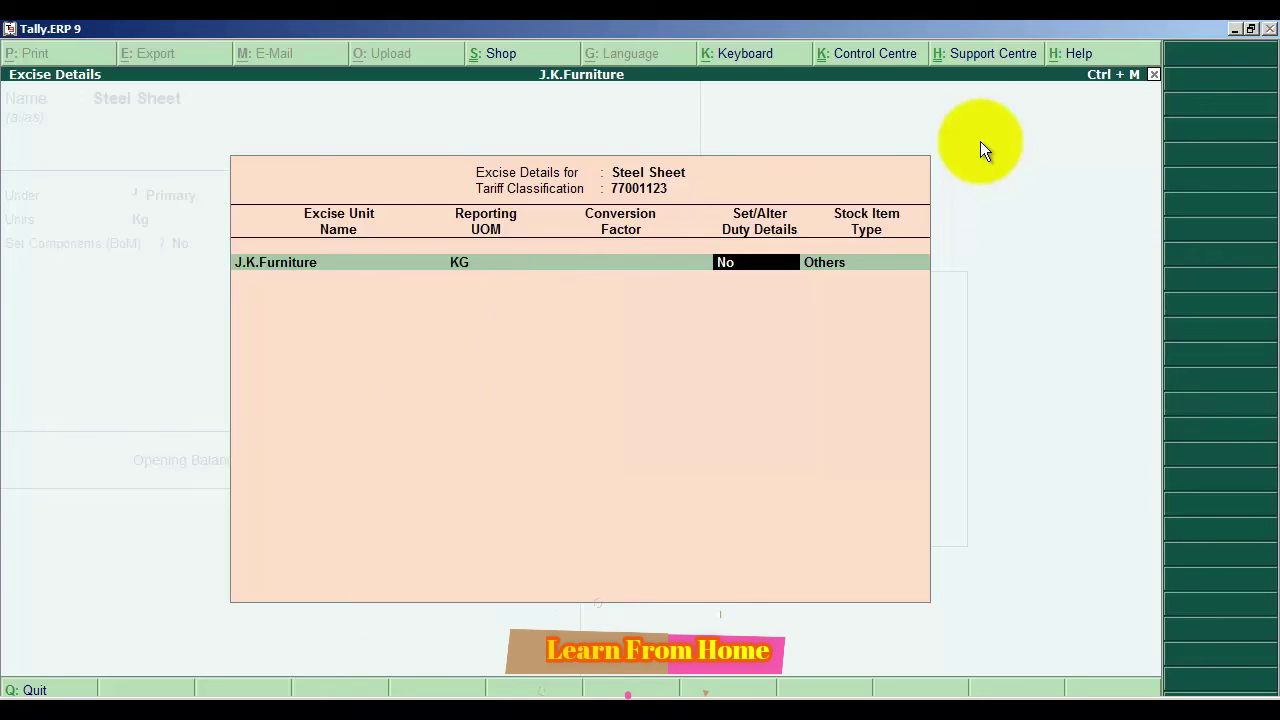
type("yes")
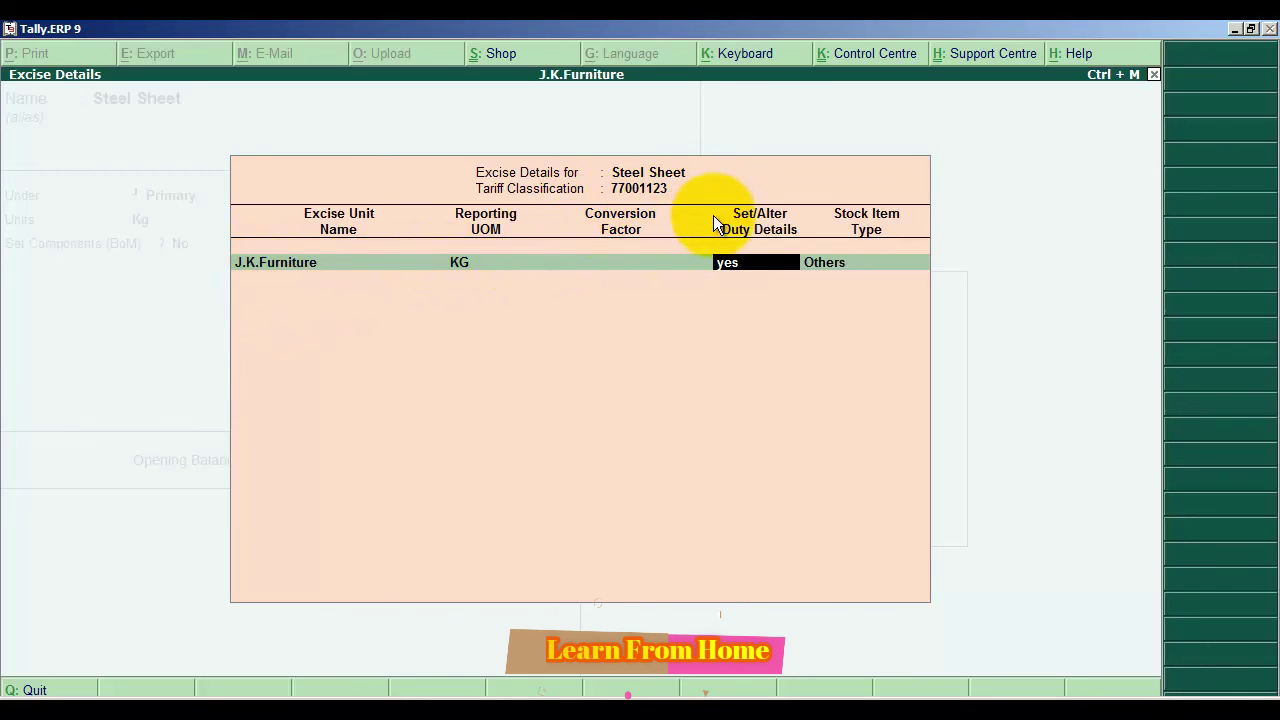
key("Return")
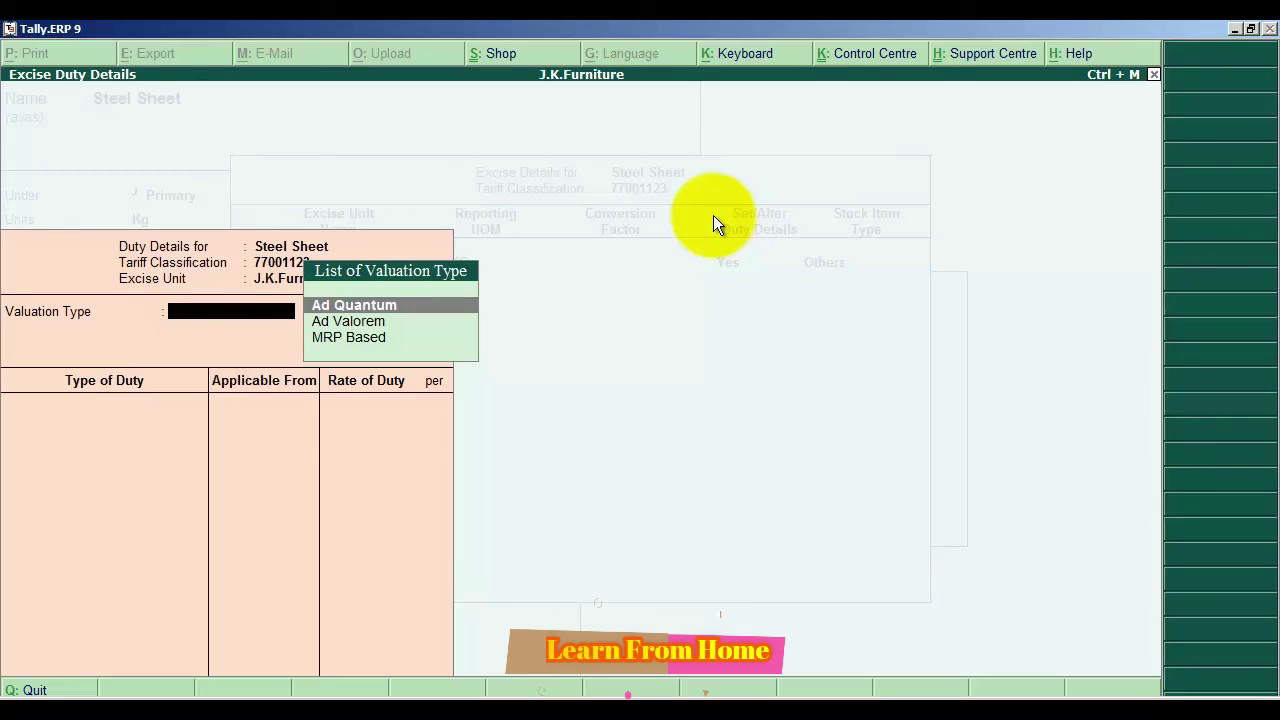
- Choose the MRP Based valuation type for Steel Sheet, with an MRP of 35 per Kg and 2% abatement
key("Down")
key("Down")
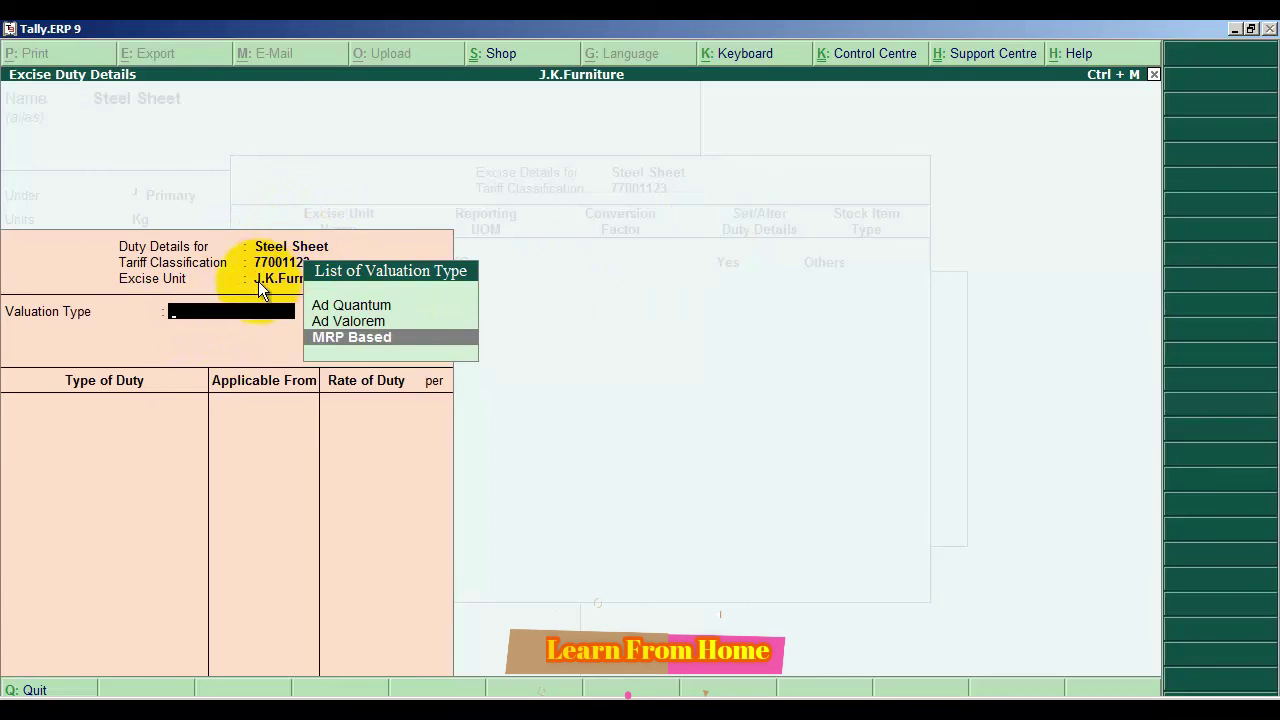
left_click(382, 341)
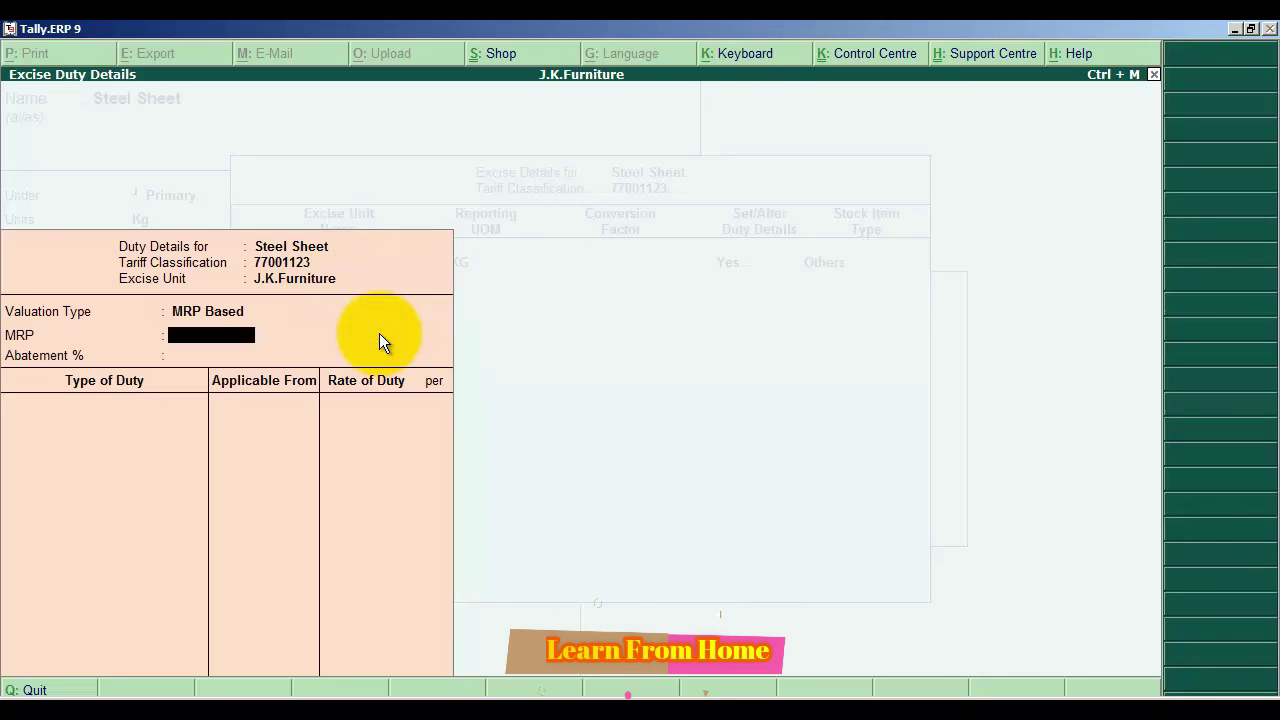
type("35")
key("Return")
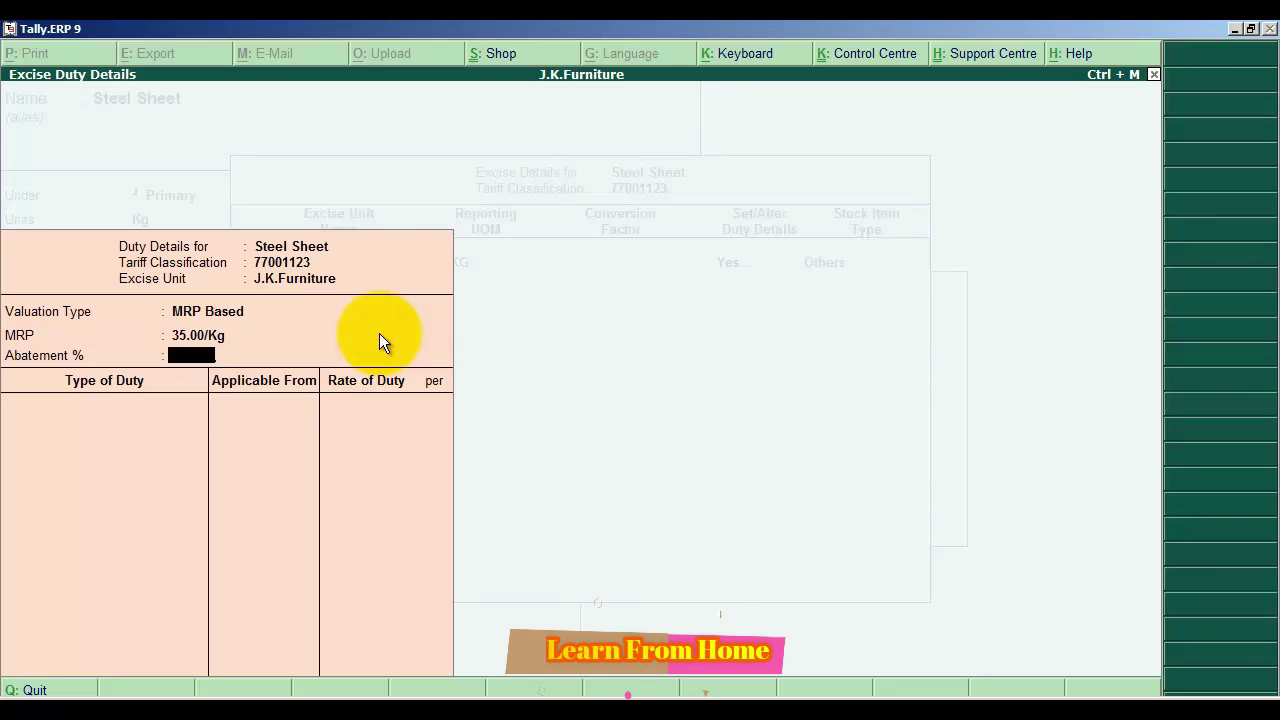
type("2")
key("Return")
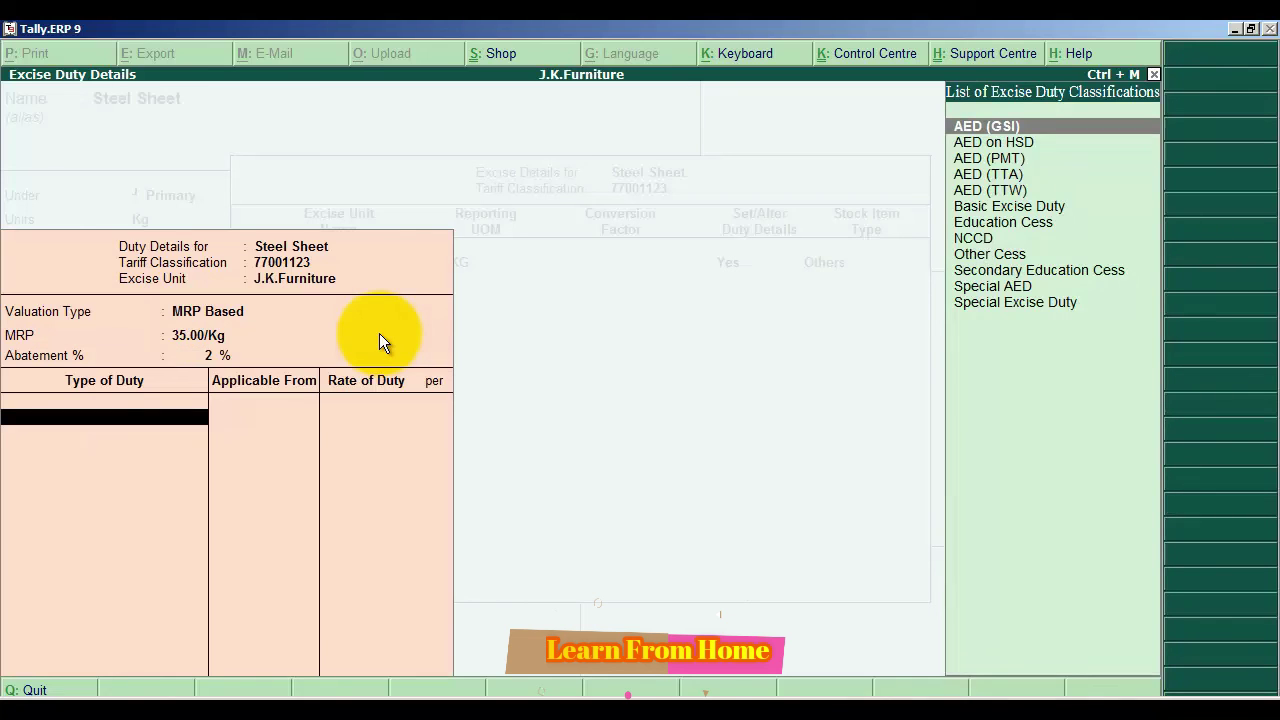
- Add Basic Excise Duty applicable from 1-Apr-2013 at a rate of 16% to the Steel Sheet duty details
key("Down")
key("Down")
key("Down")
key("Down")
key("Down")
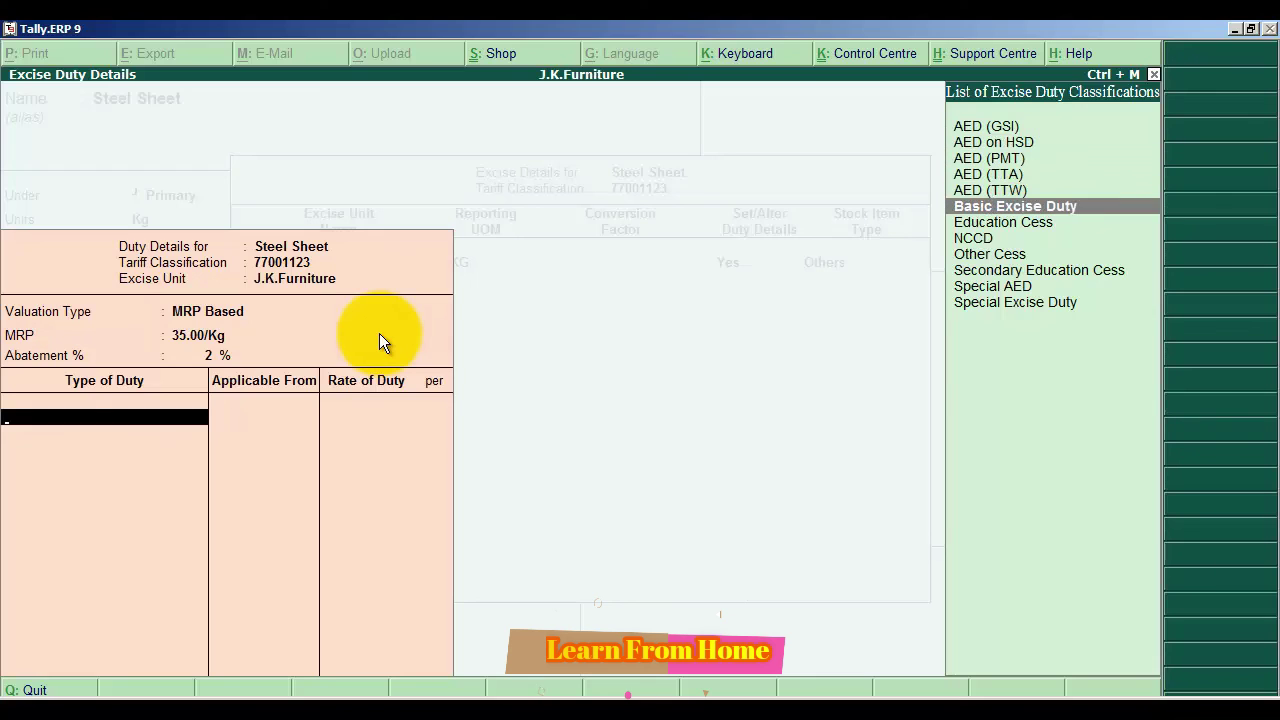
key("Return")
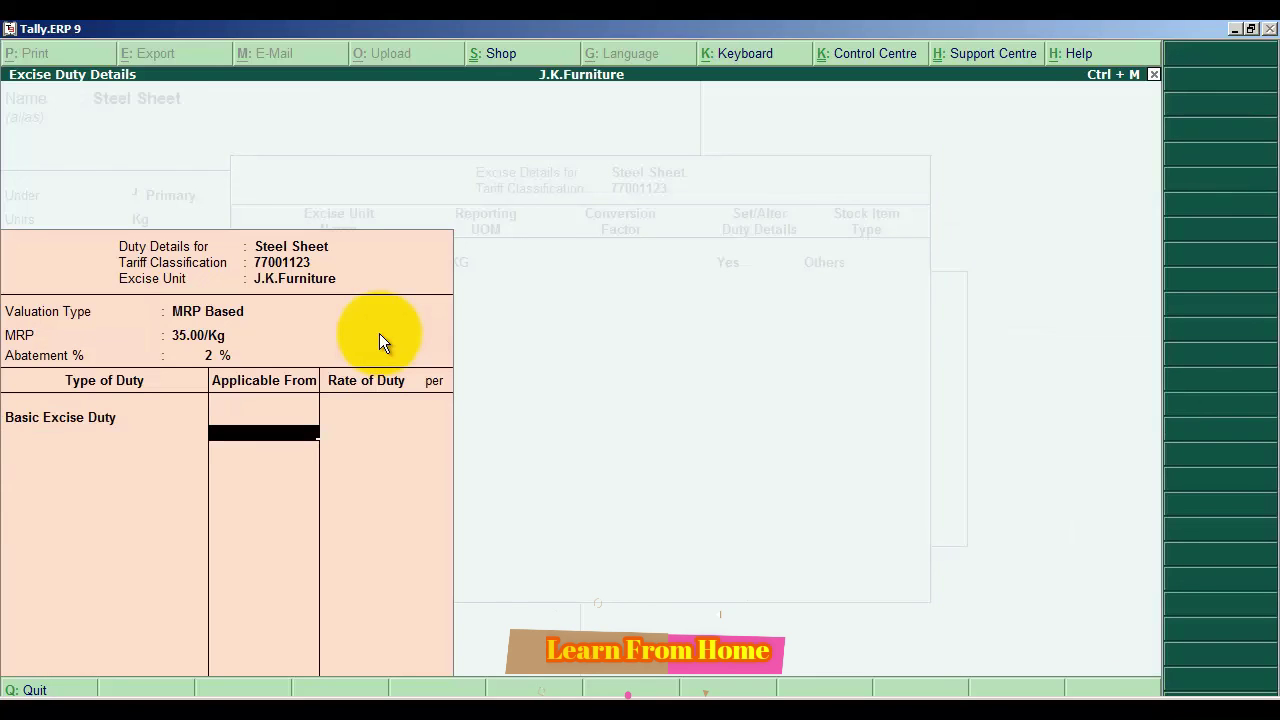
key("Return")
key("BackSpace")
type("16")
key("Return")
key("BackSpace")
key("BackSpace")
type("1/4")
type("/2013")
key("Return")
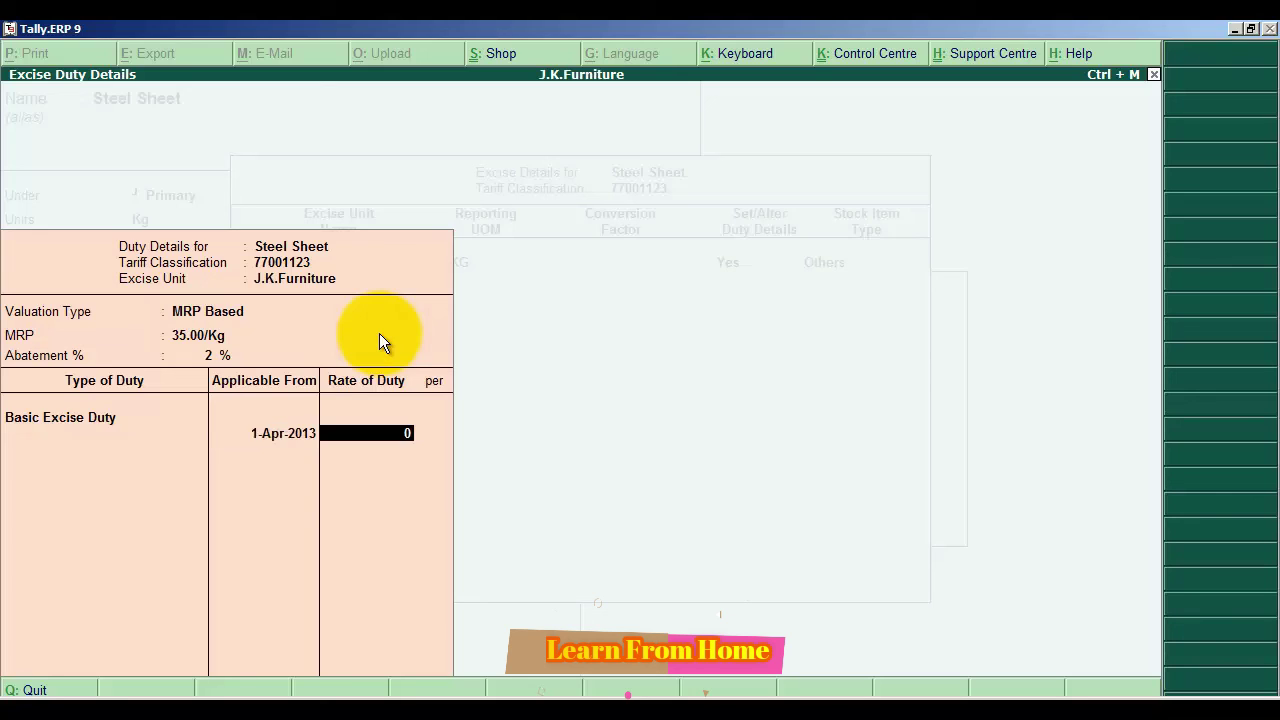
key("Return")
key("BackSpace")
type("16")
key("Return")
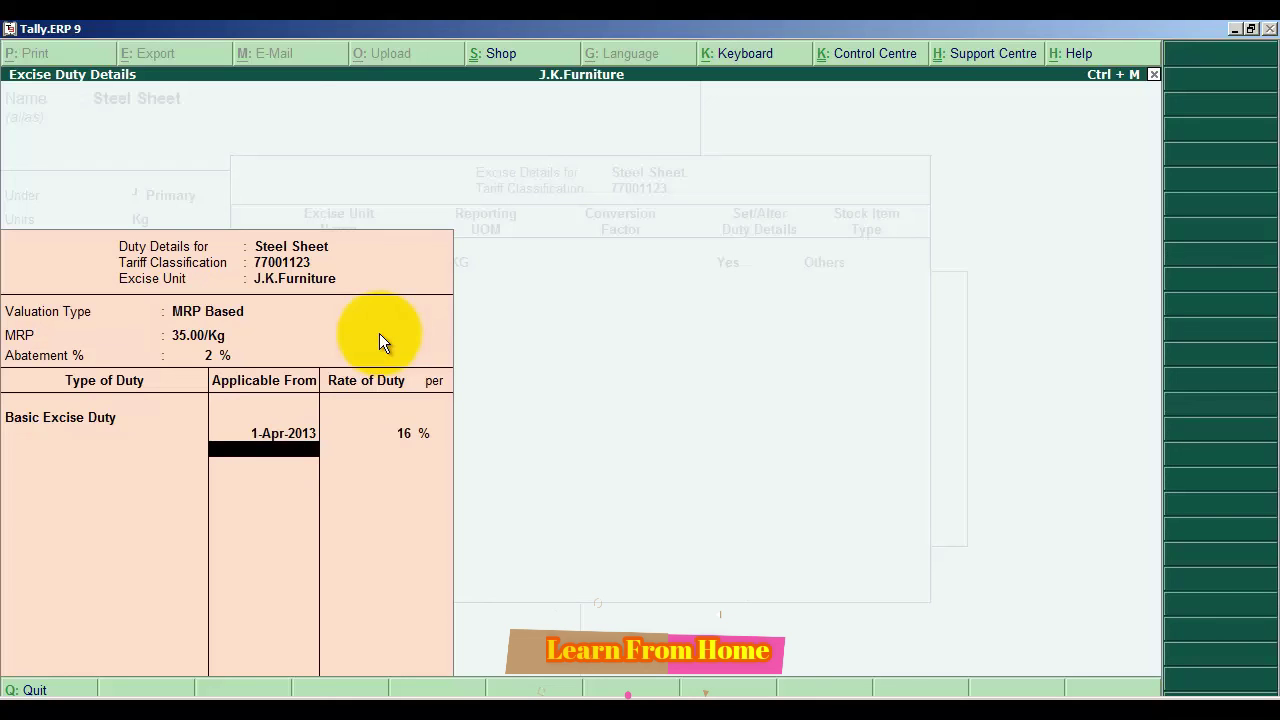
key("Return")
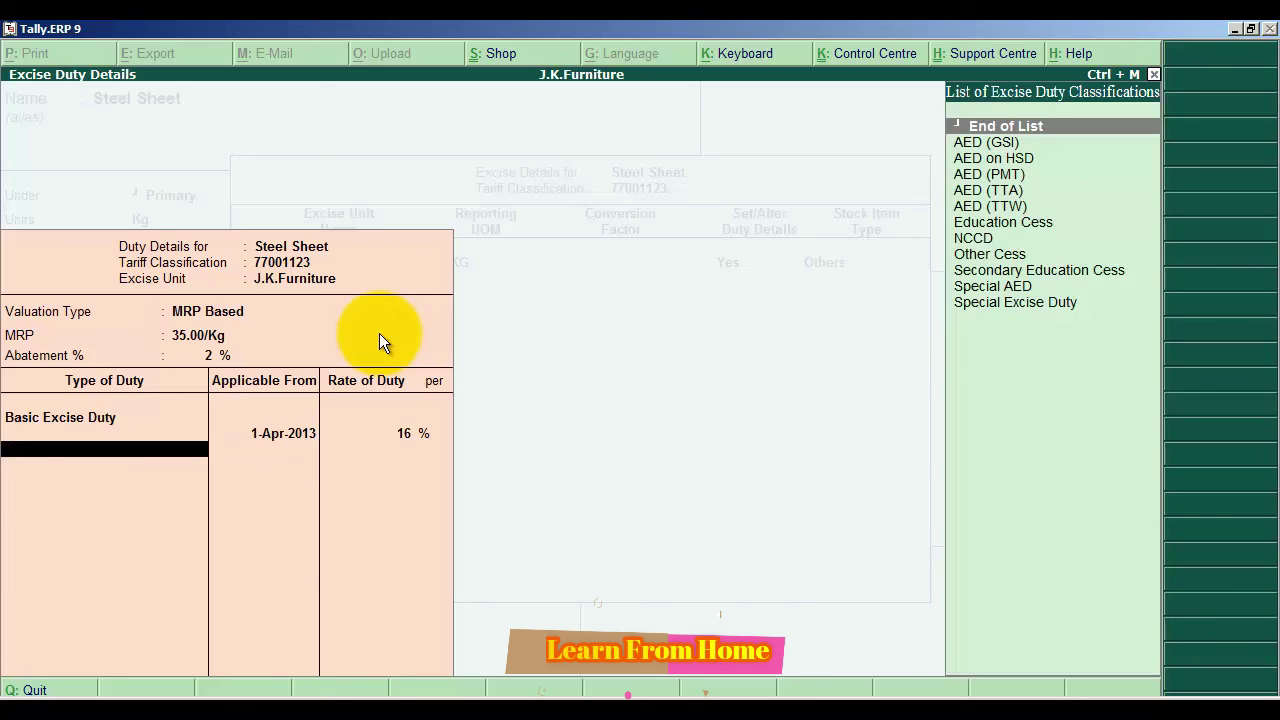
- Add Secondary Education Cess applicable from 1-Apr-2013 at a rate of 2%
key("Down")
key("Down")
key("Down")
key("Down")
key("Down")
key("Down")
key("Down")
key("Down")
key("Down")
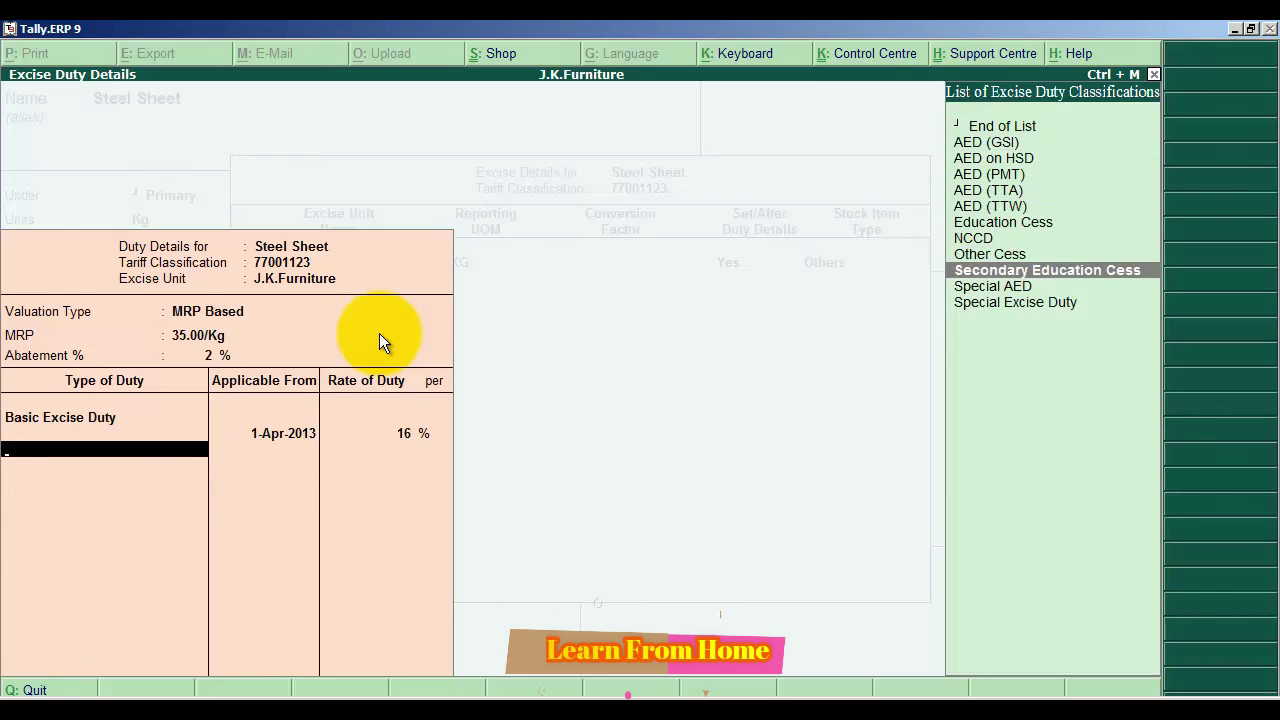
key("Return")
type("1/4")
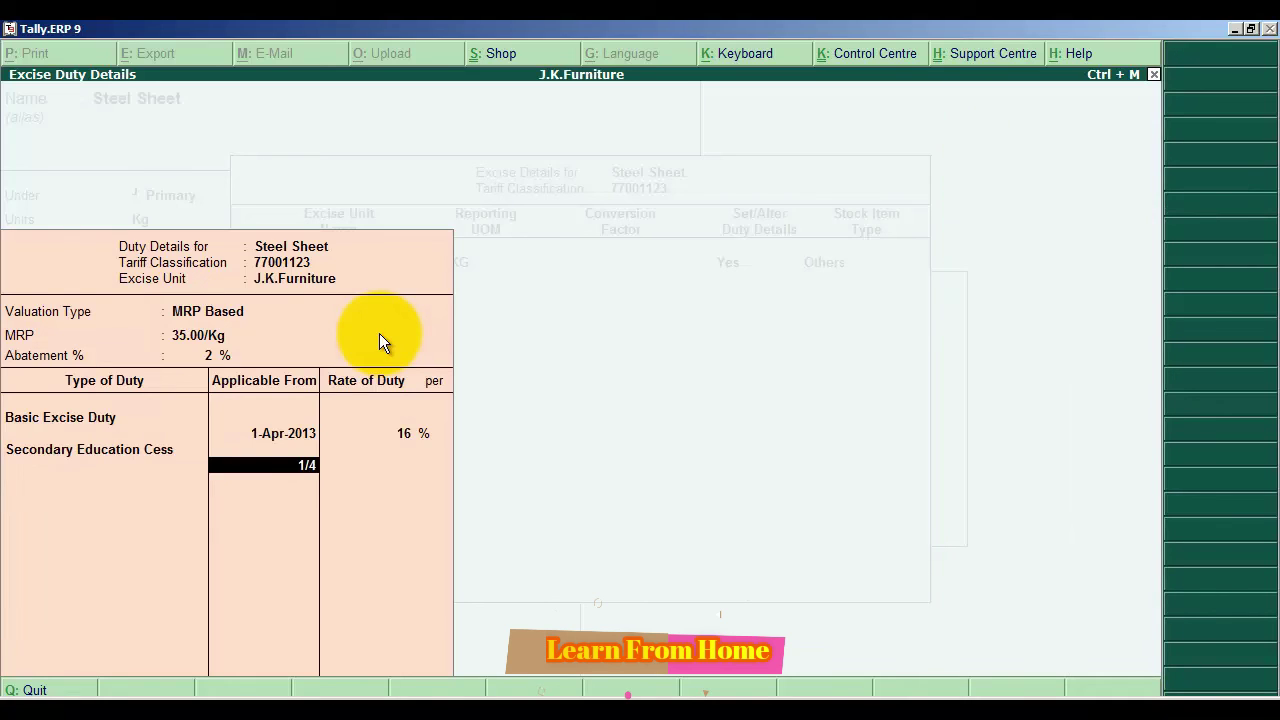
type("/2013")
key("Return")
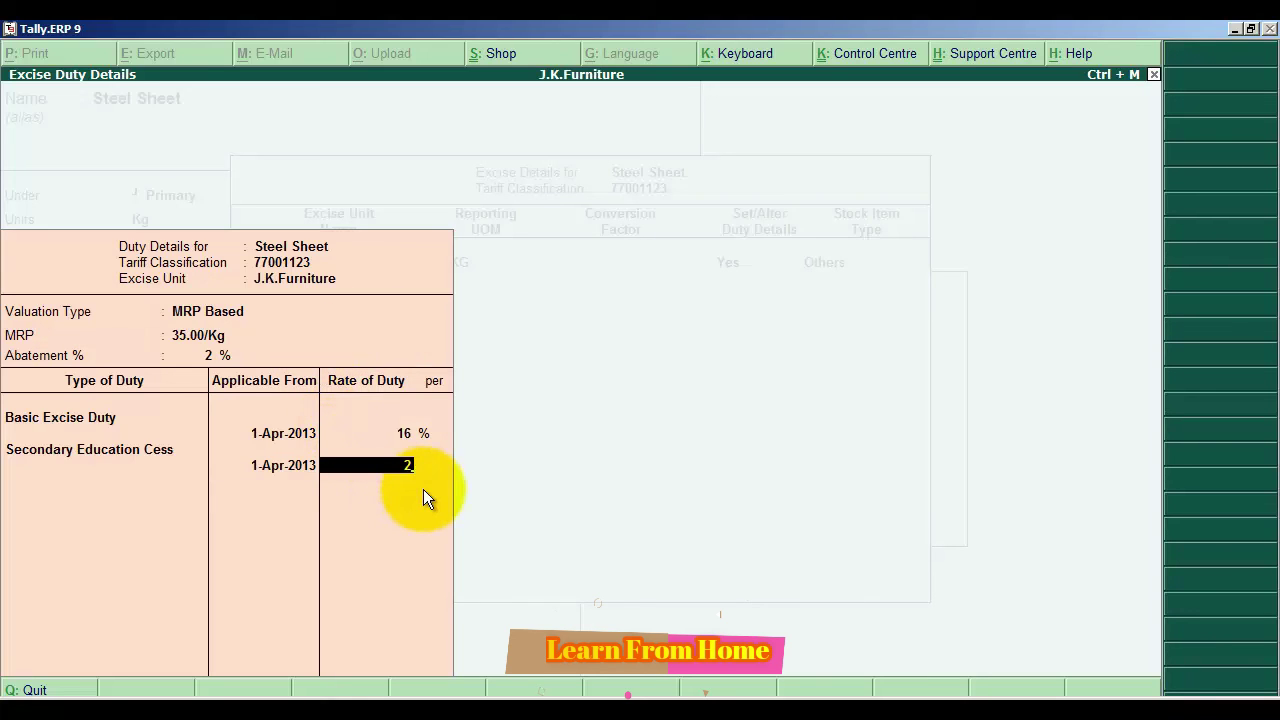
key("Return")
- Add Education Cess applicable from 1-Apr-2013 at a rate of 1%
type("E")
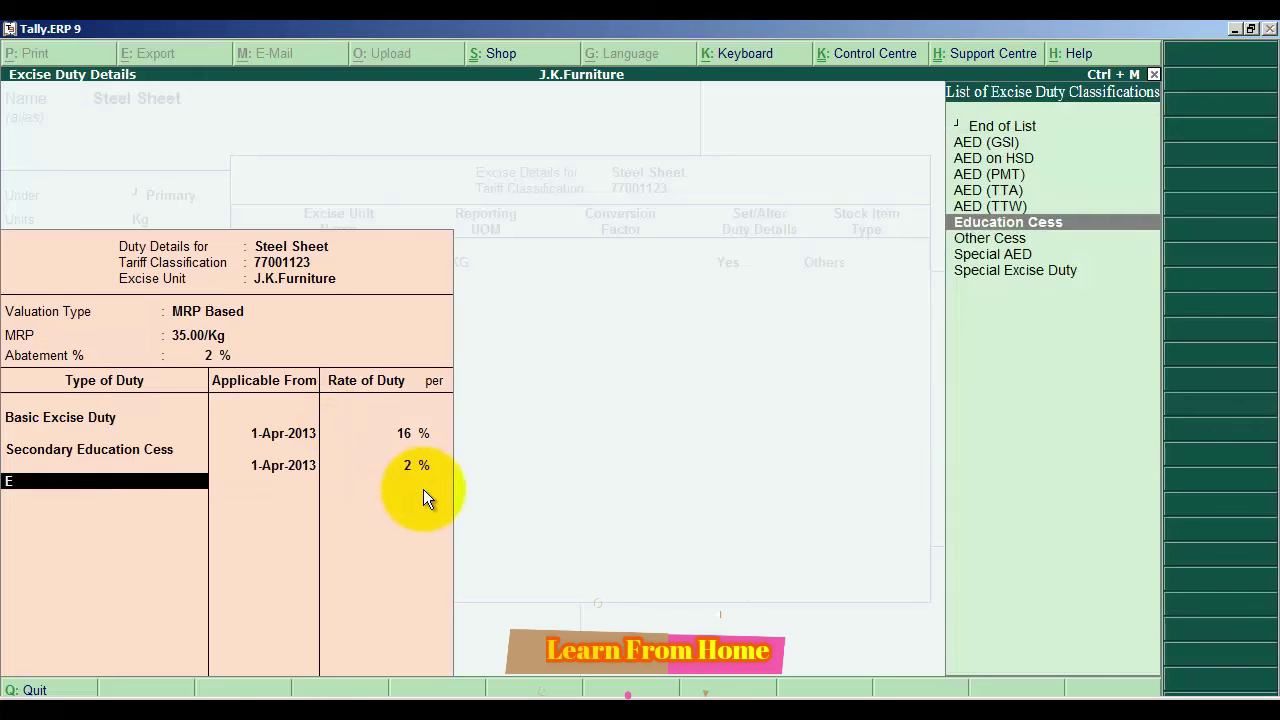
key("Return")
type("1/")
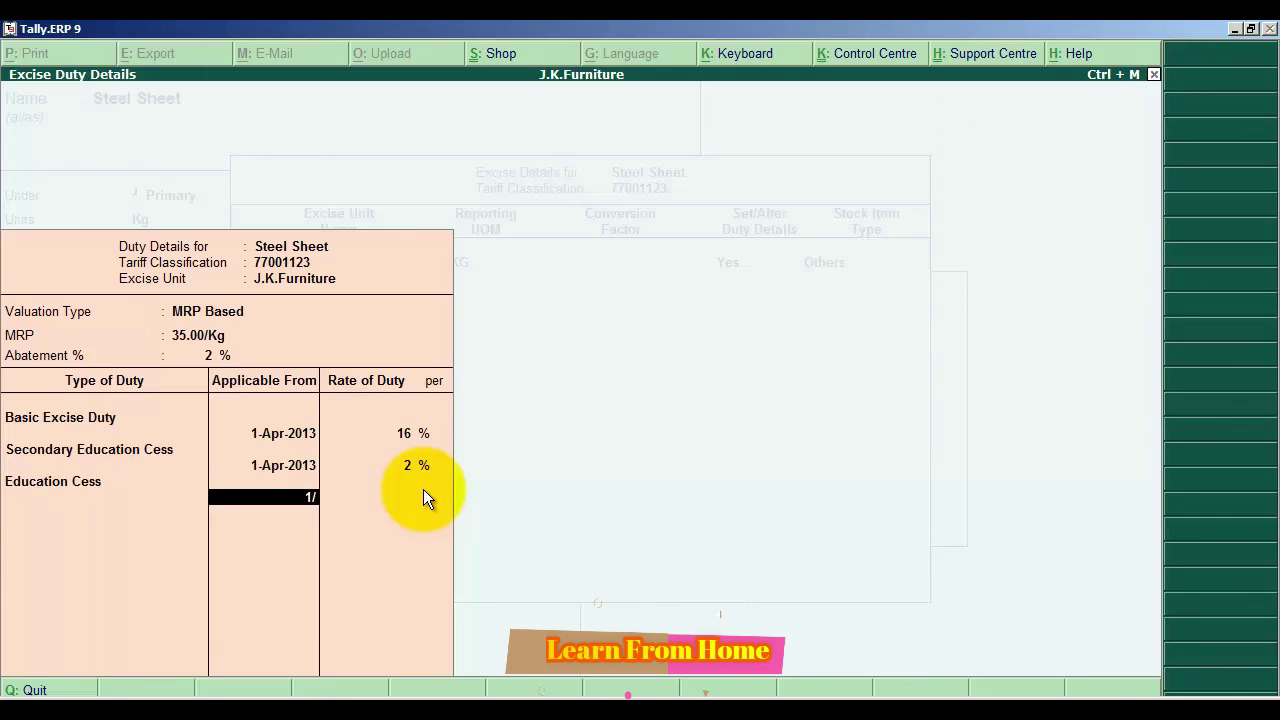
type("4/2013")
key("Return")
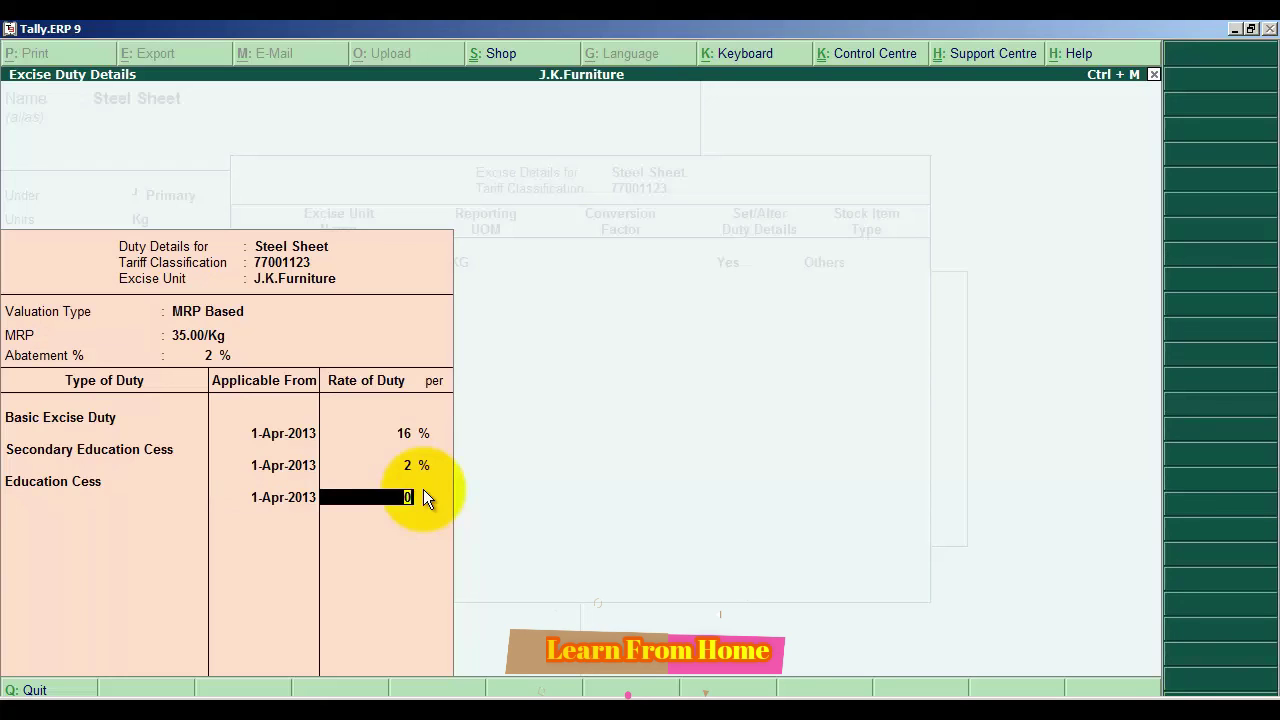
type("1")
key("Return")
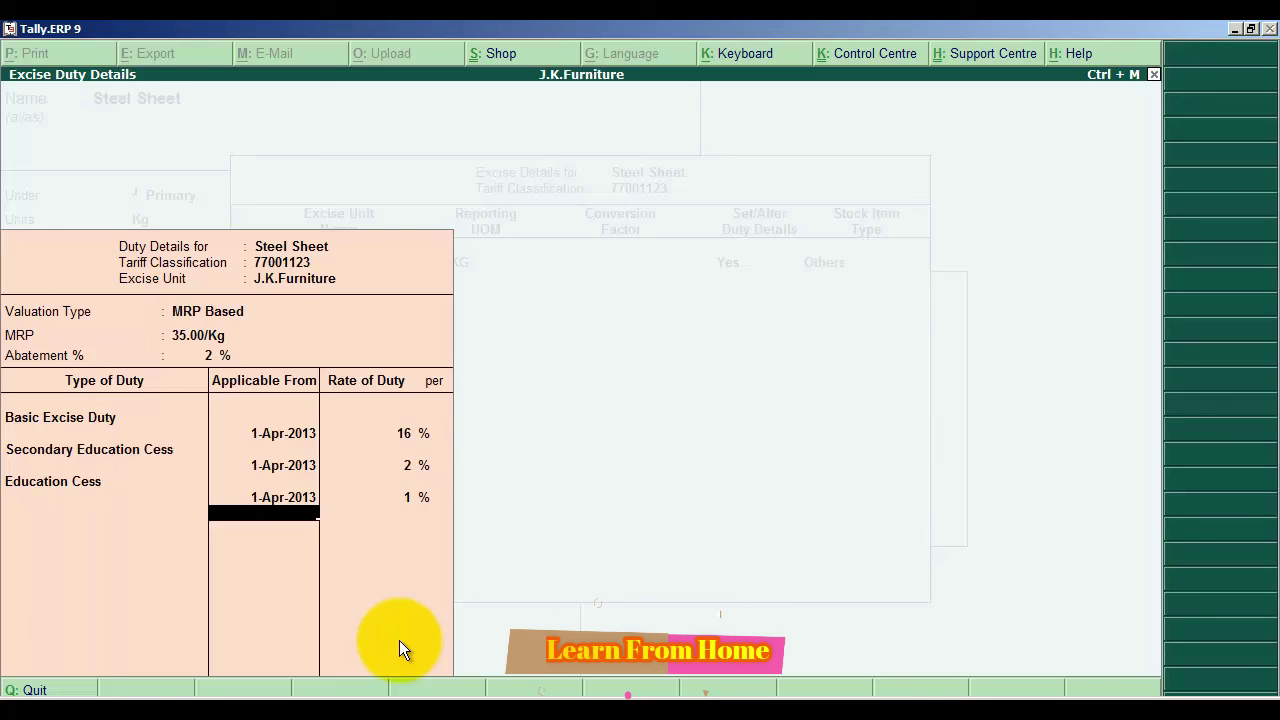
- Finish the duty list and set the stock item type of Steel Sheet to Finished Goods
key("Return")
key("Return")
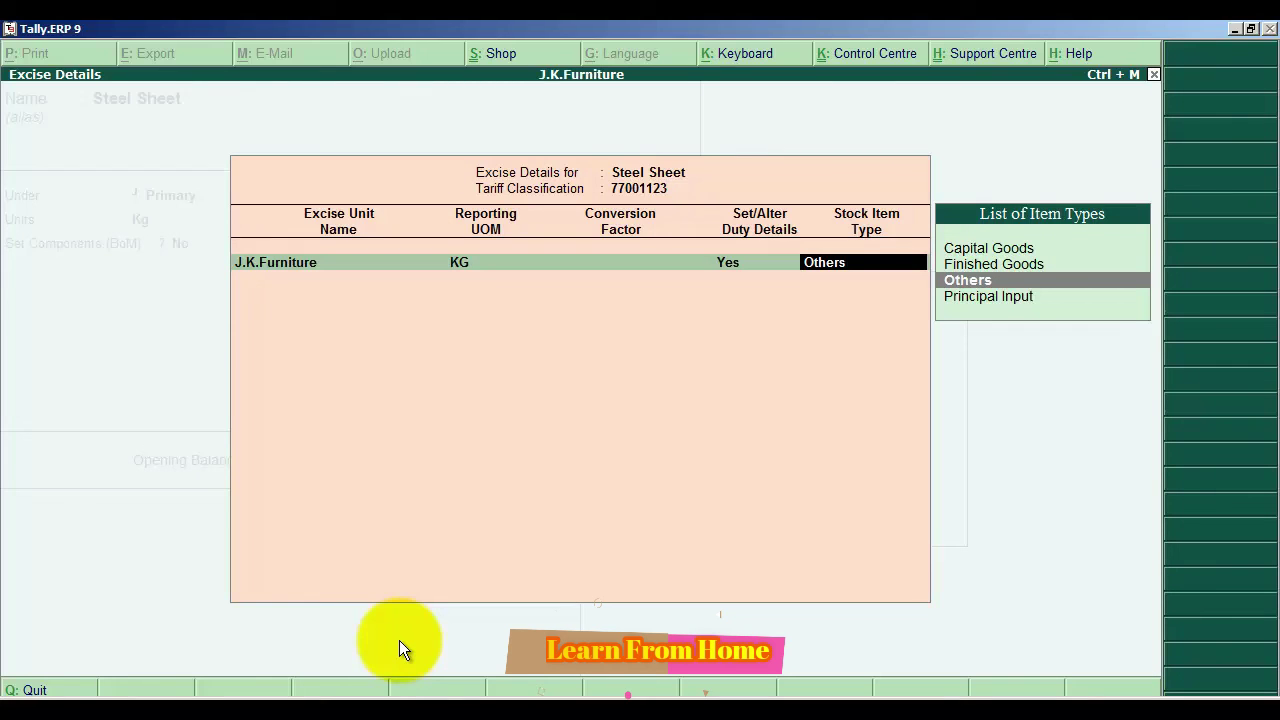
key("Up")
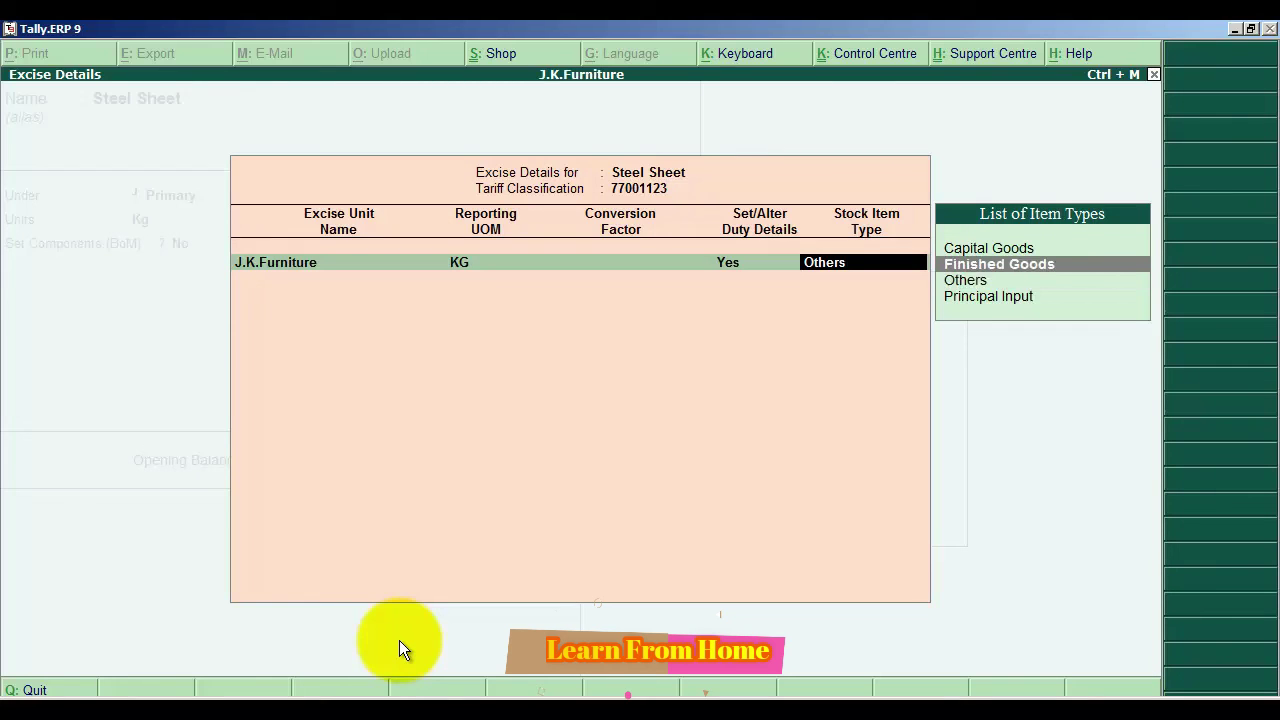
key("Return")
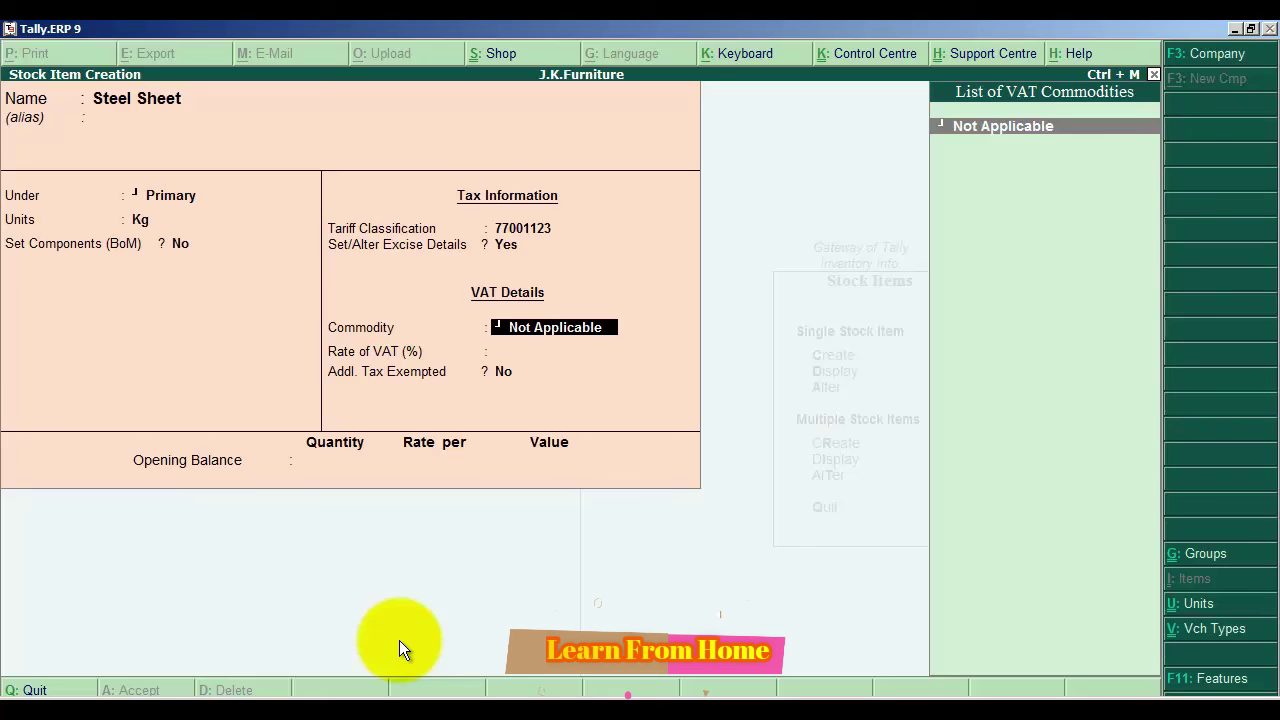
key("alt+c")
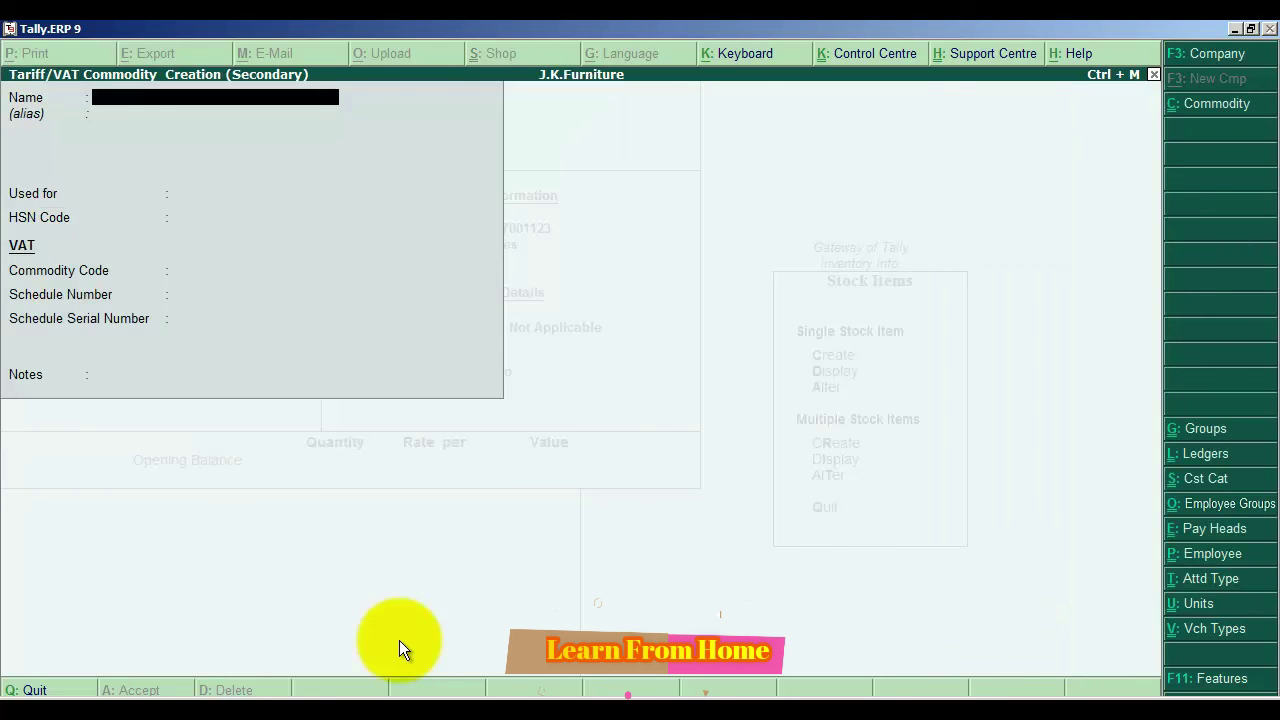
key("Escape")
key("Return")
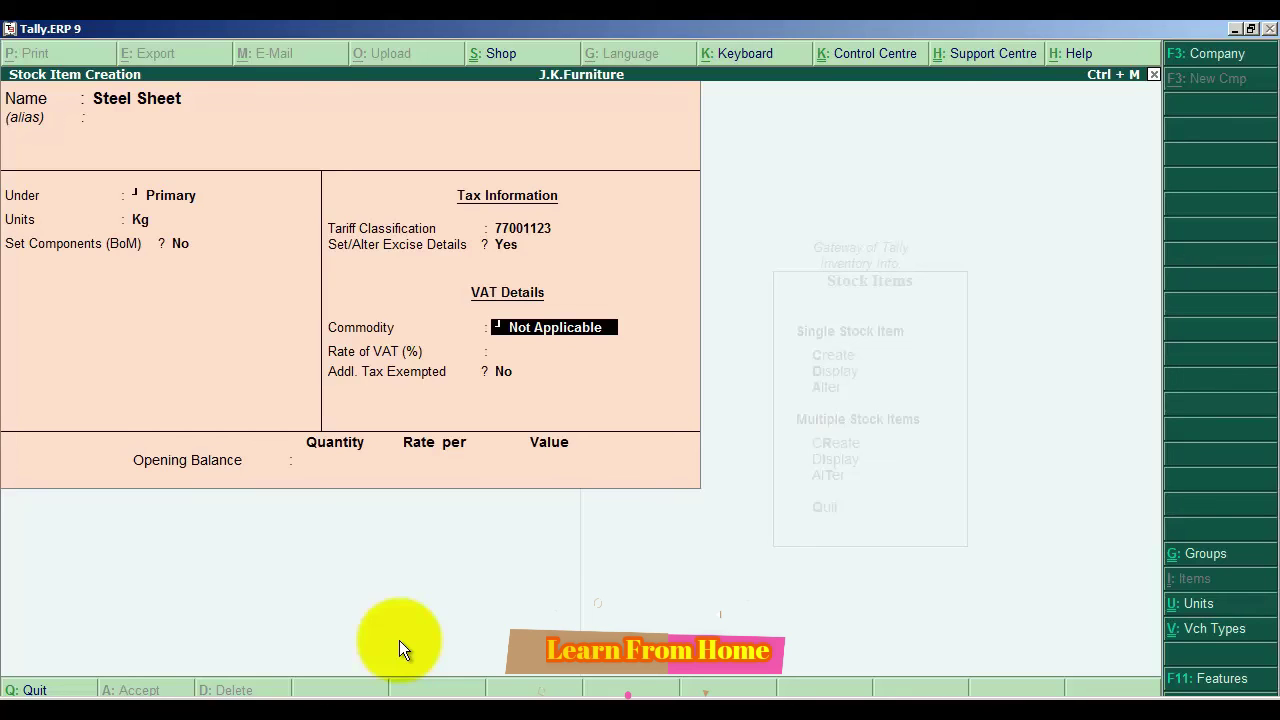
- Keep VAT commodity Not Applicable, VAT rate 0 and Addl. Tax Exempted No, leave the opening balance empty, and save Steel Sheet
key("Return")
key("Return")
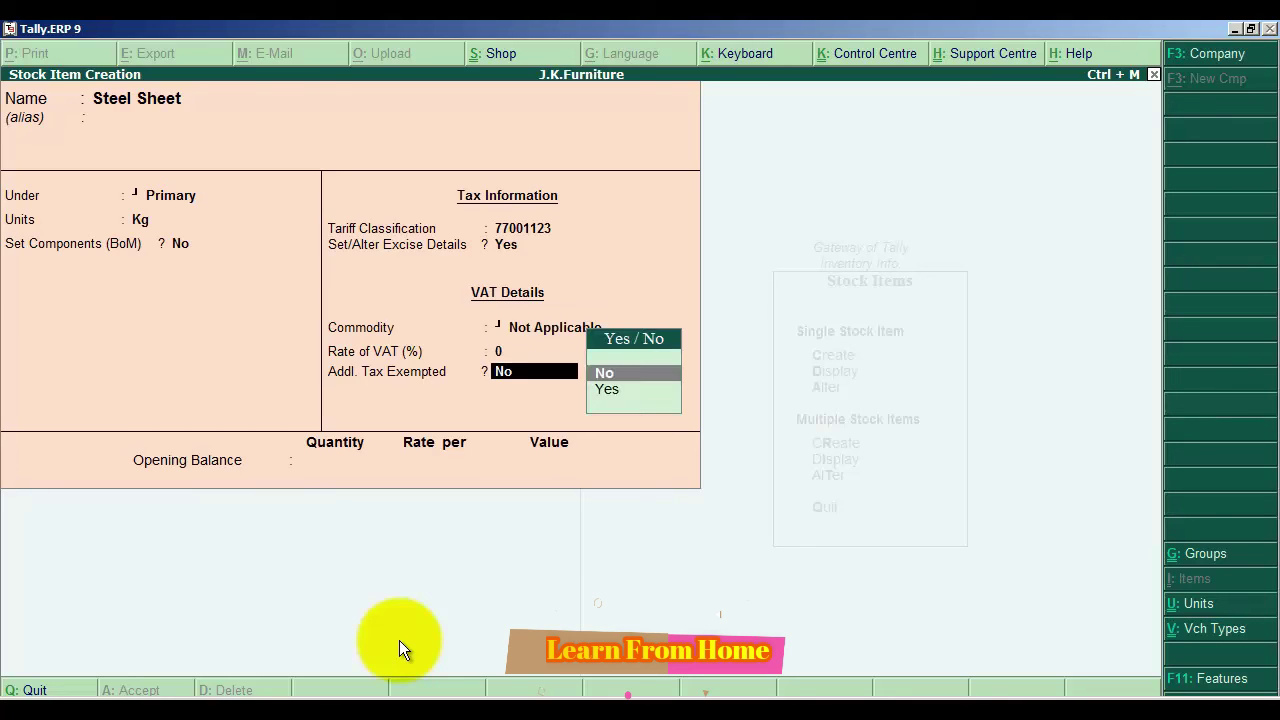
key("Return")
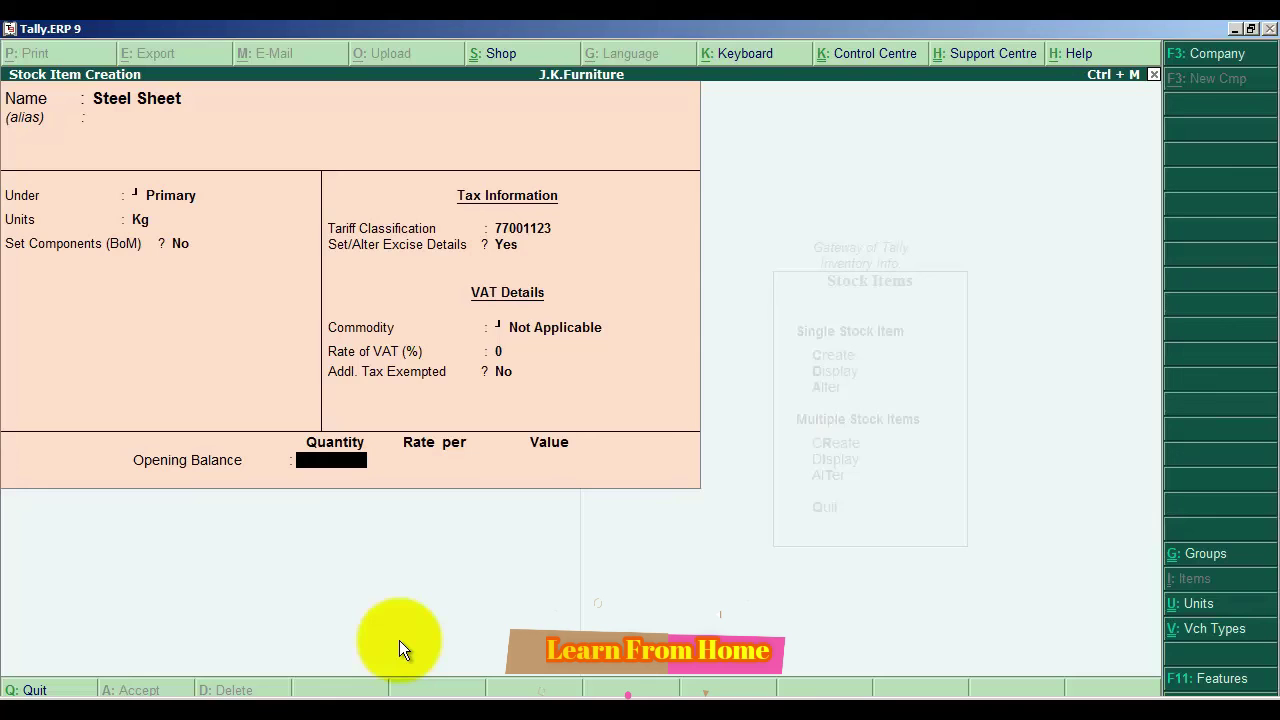
key("Return")
key("Return")
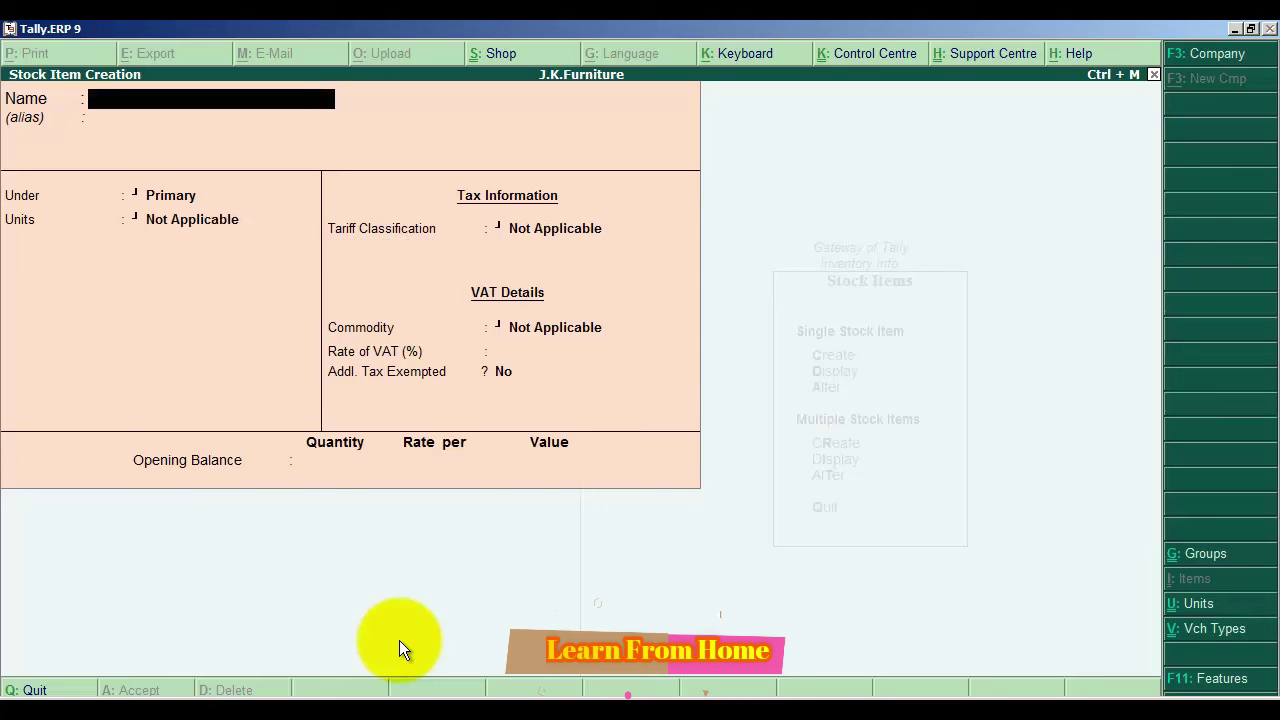
- Leave stock item creation without adding another item and return to the Gateway of Tally
key("Escape")
key("Return")
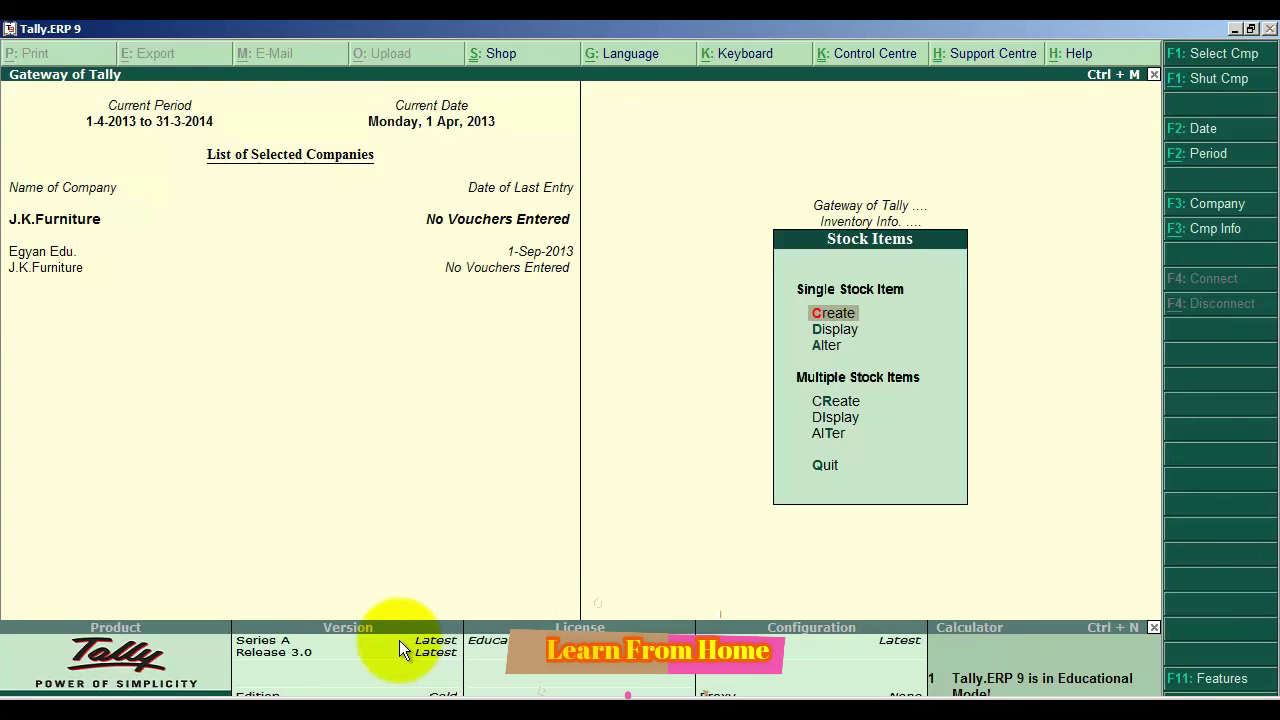
key("Escape")
key("Escape")
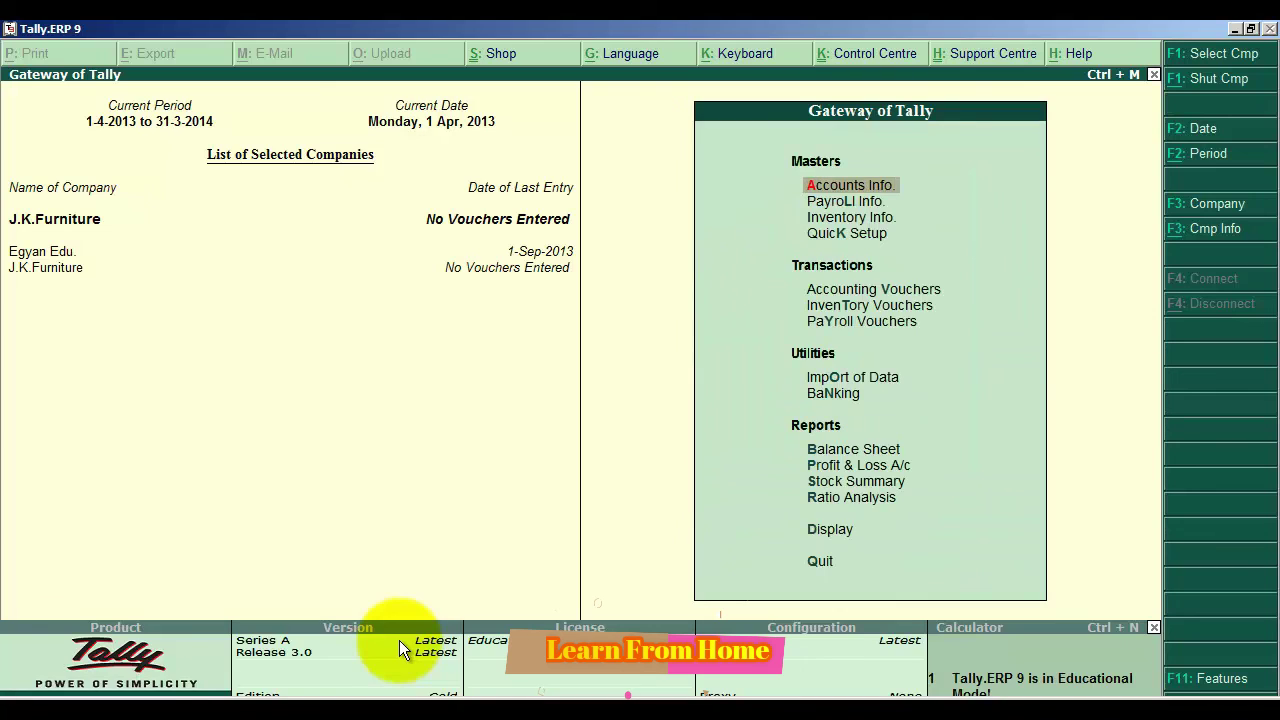